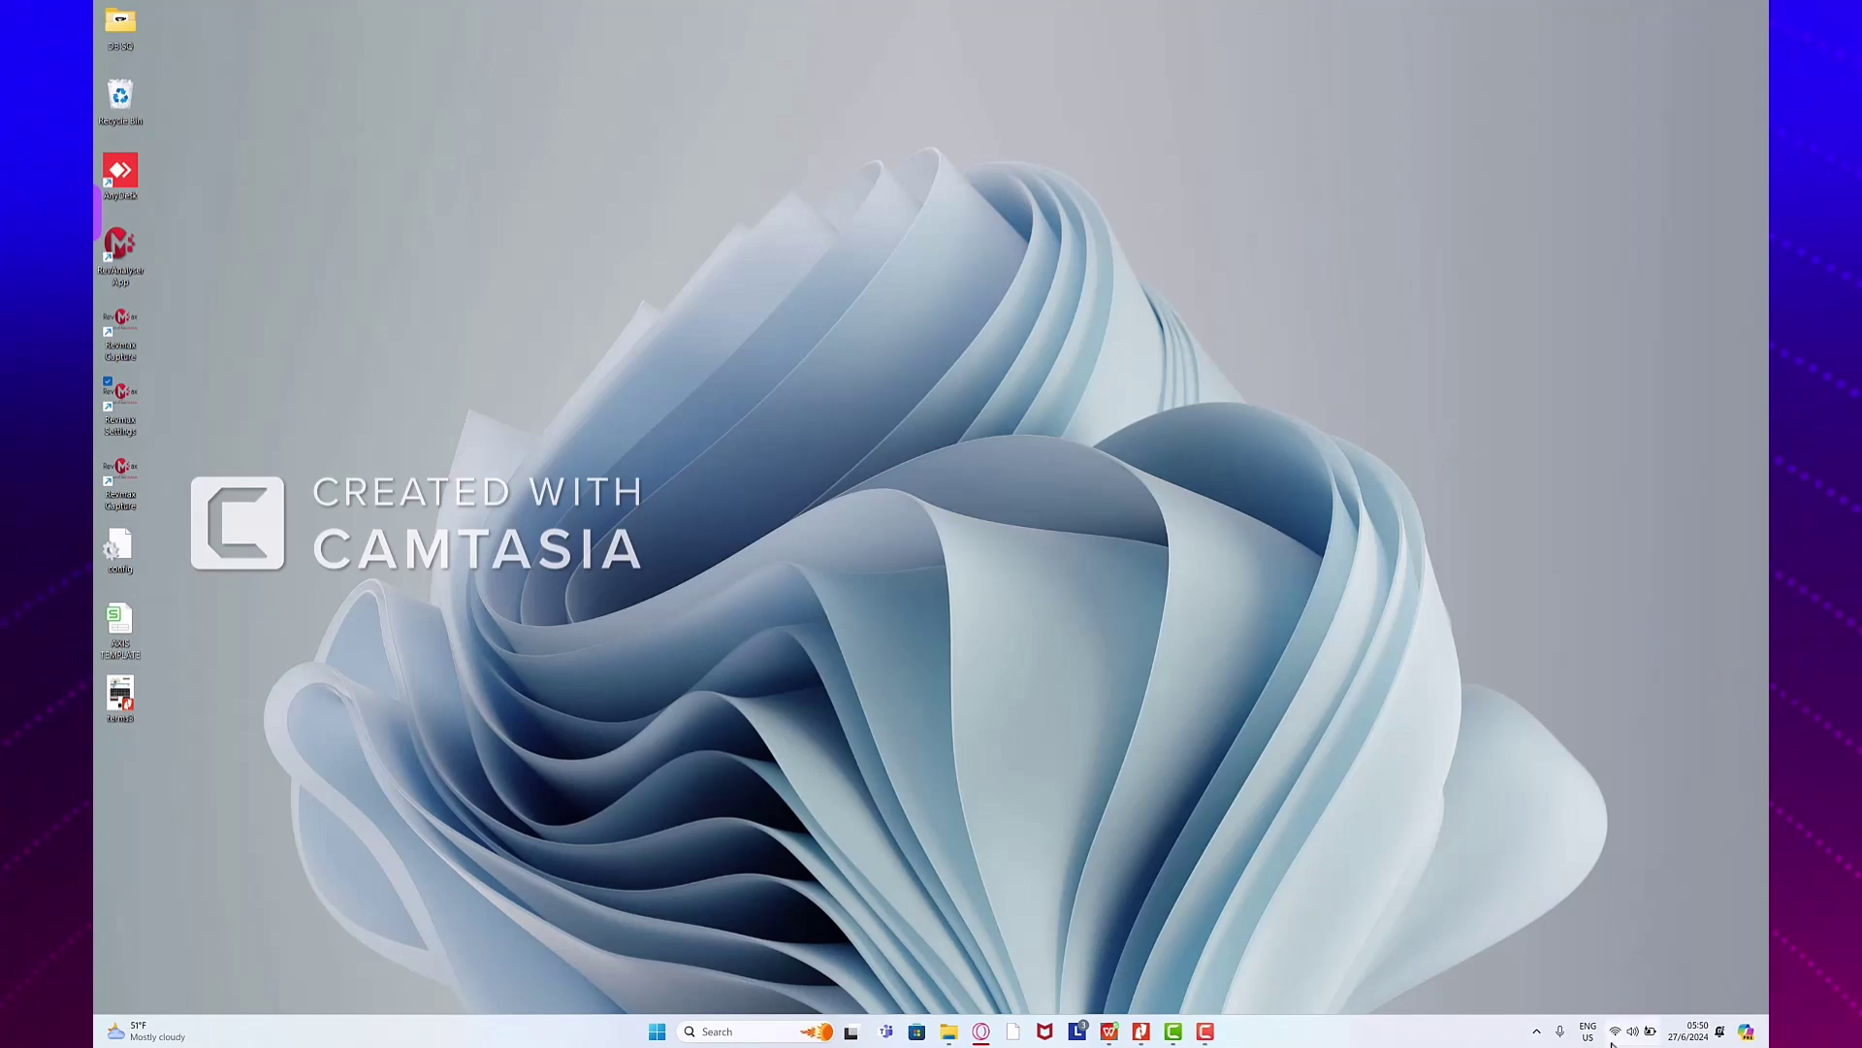
Step: Check the computer's Wi-Fi connection in the Windows quick settings
{"action": "left_click", "coordinate": [1614, 1034]}
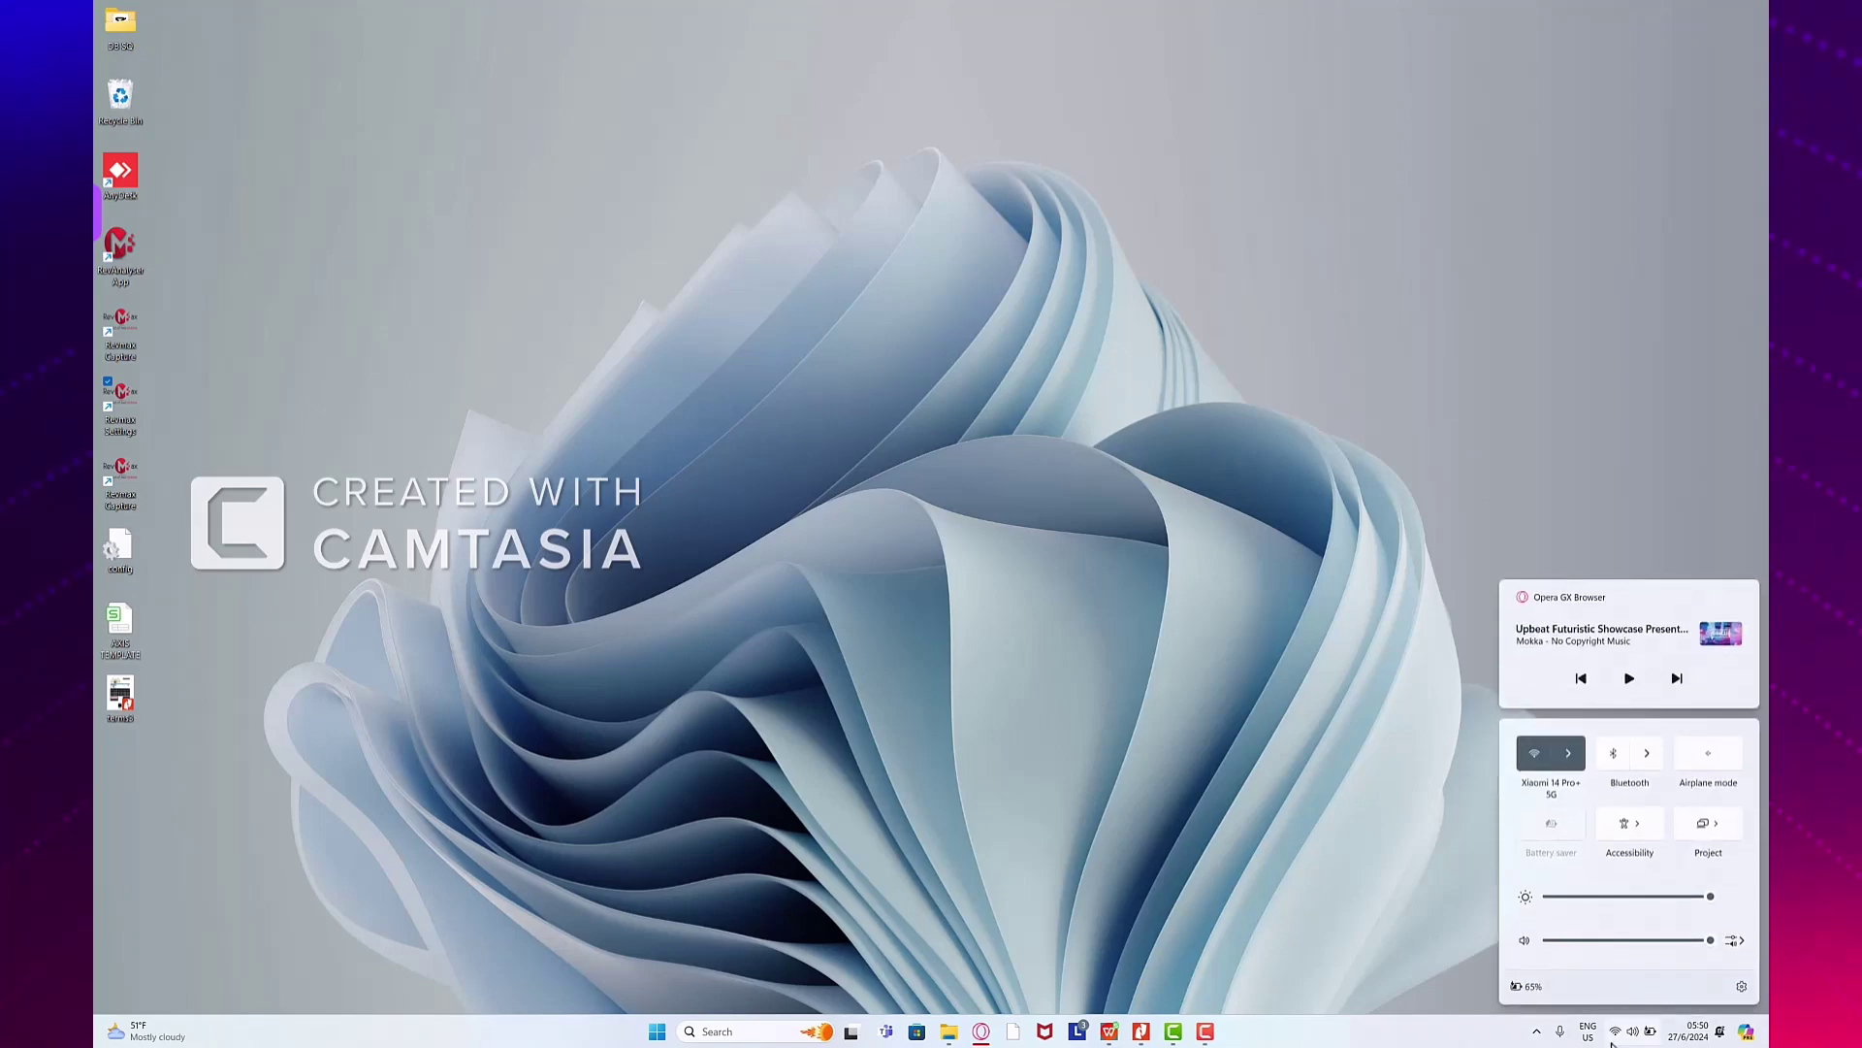
{"action": "left_click", "coordinate": [1612, 1036]}
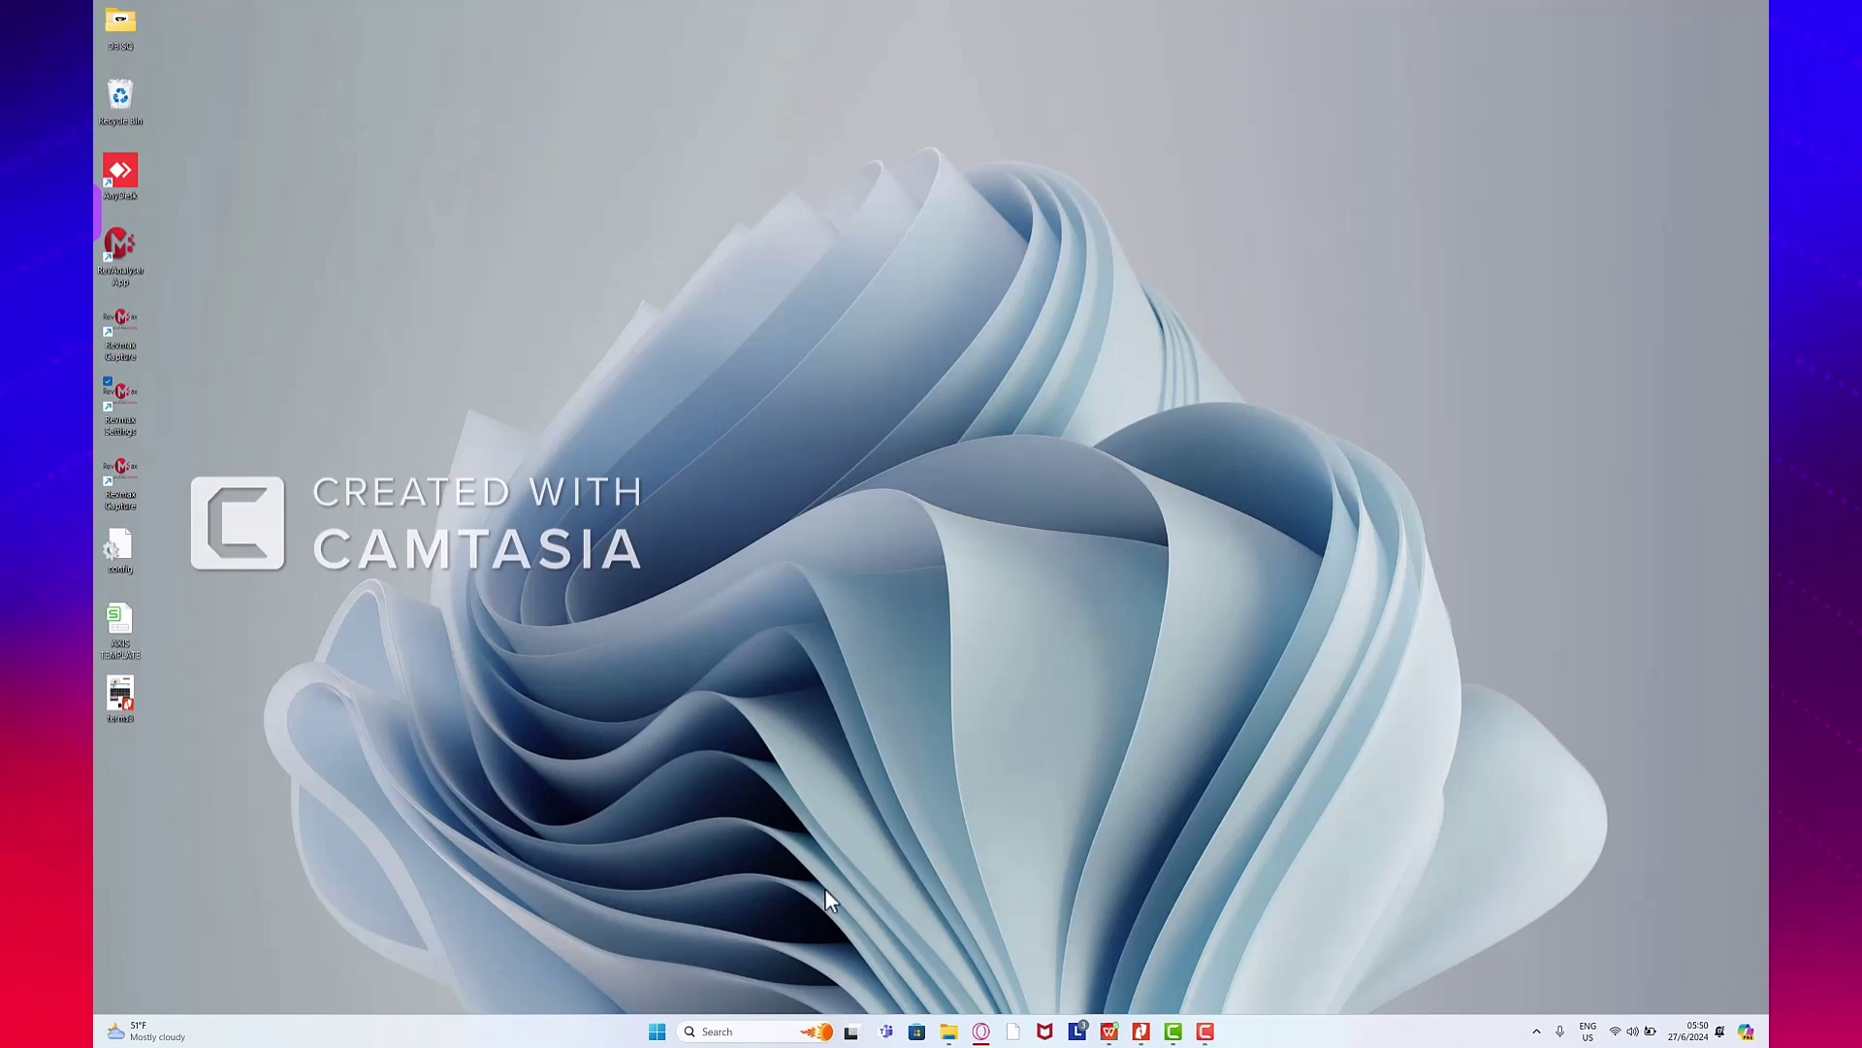
Step: Generate a ZReport from Revmax Settings, and close both the report and the settings window
{"action": "left_click", "coordinate": [726, 1032]}
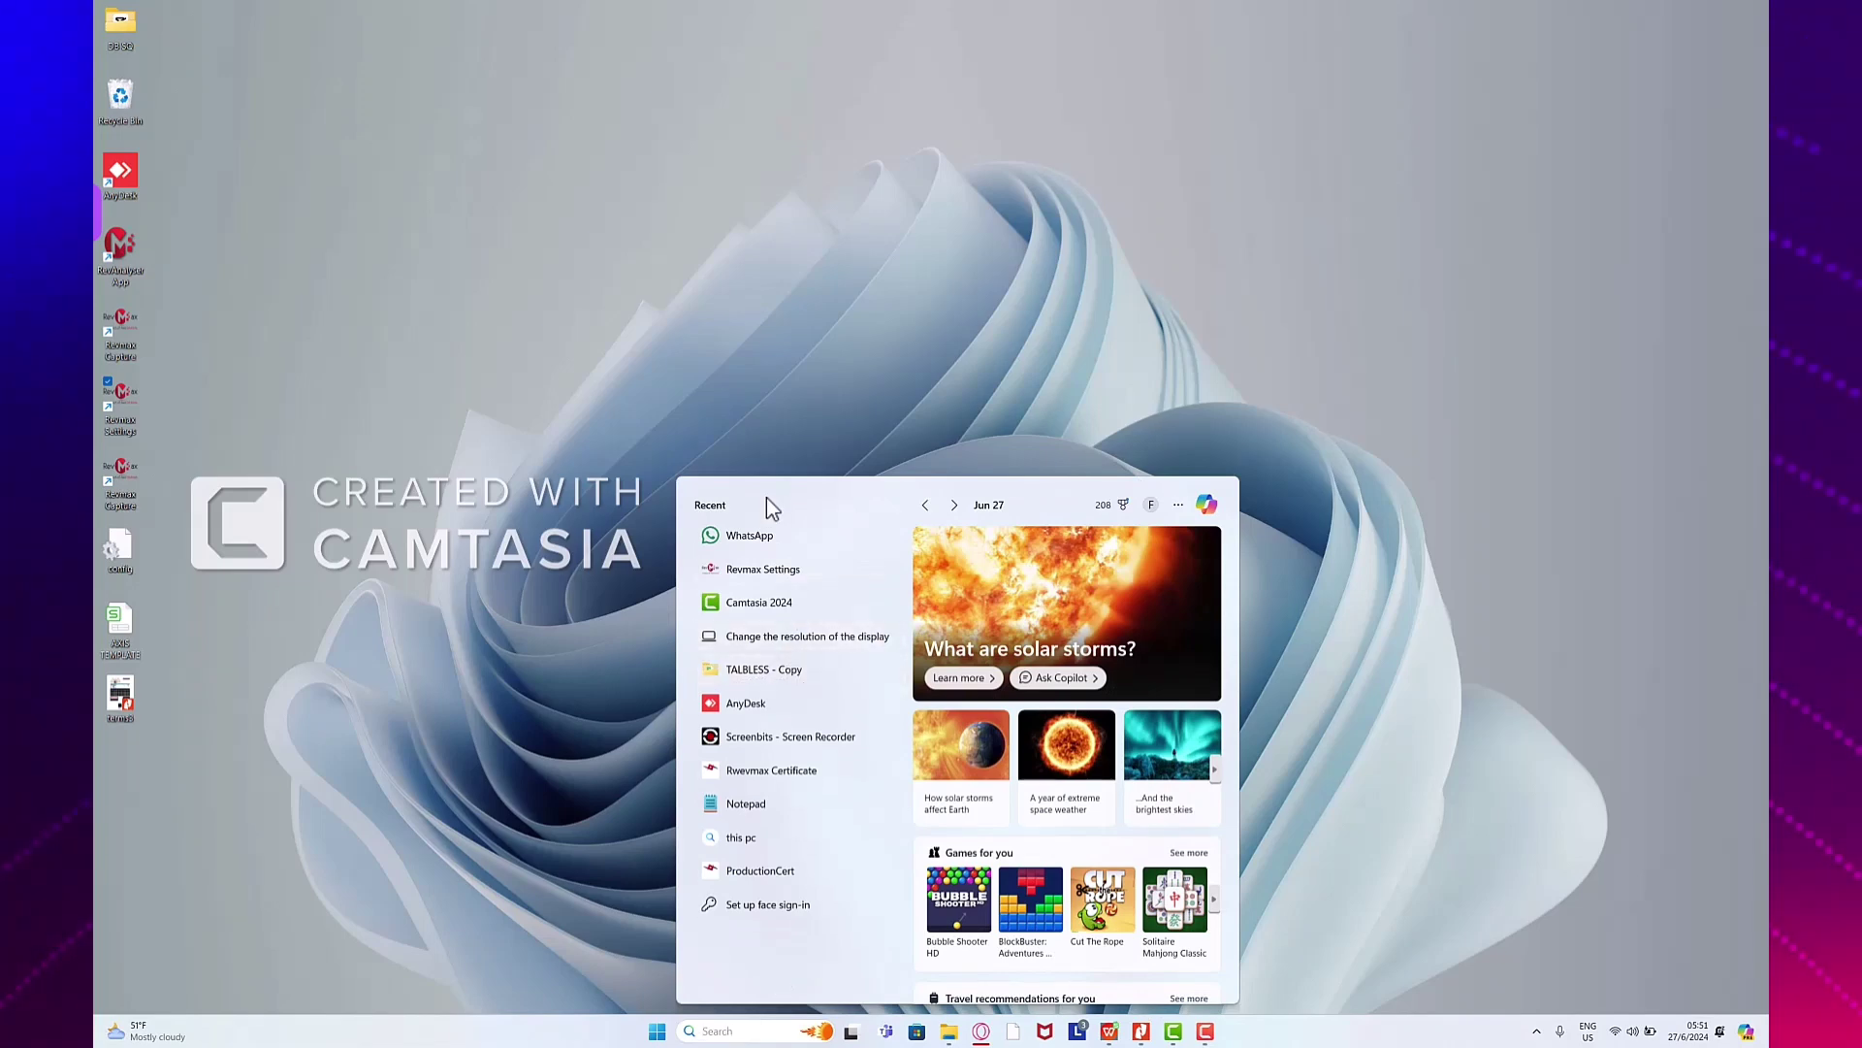
{"action": "left_click", "coordinate": [116, 399]}
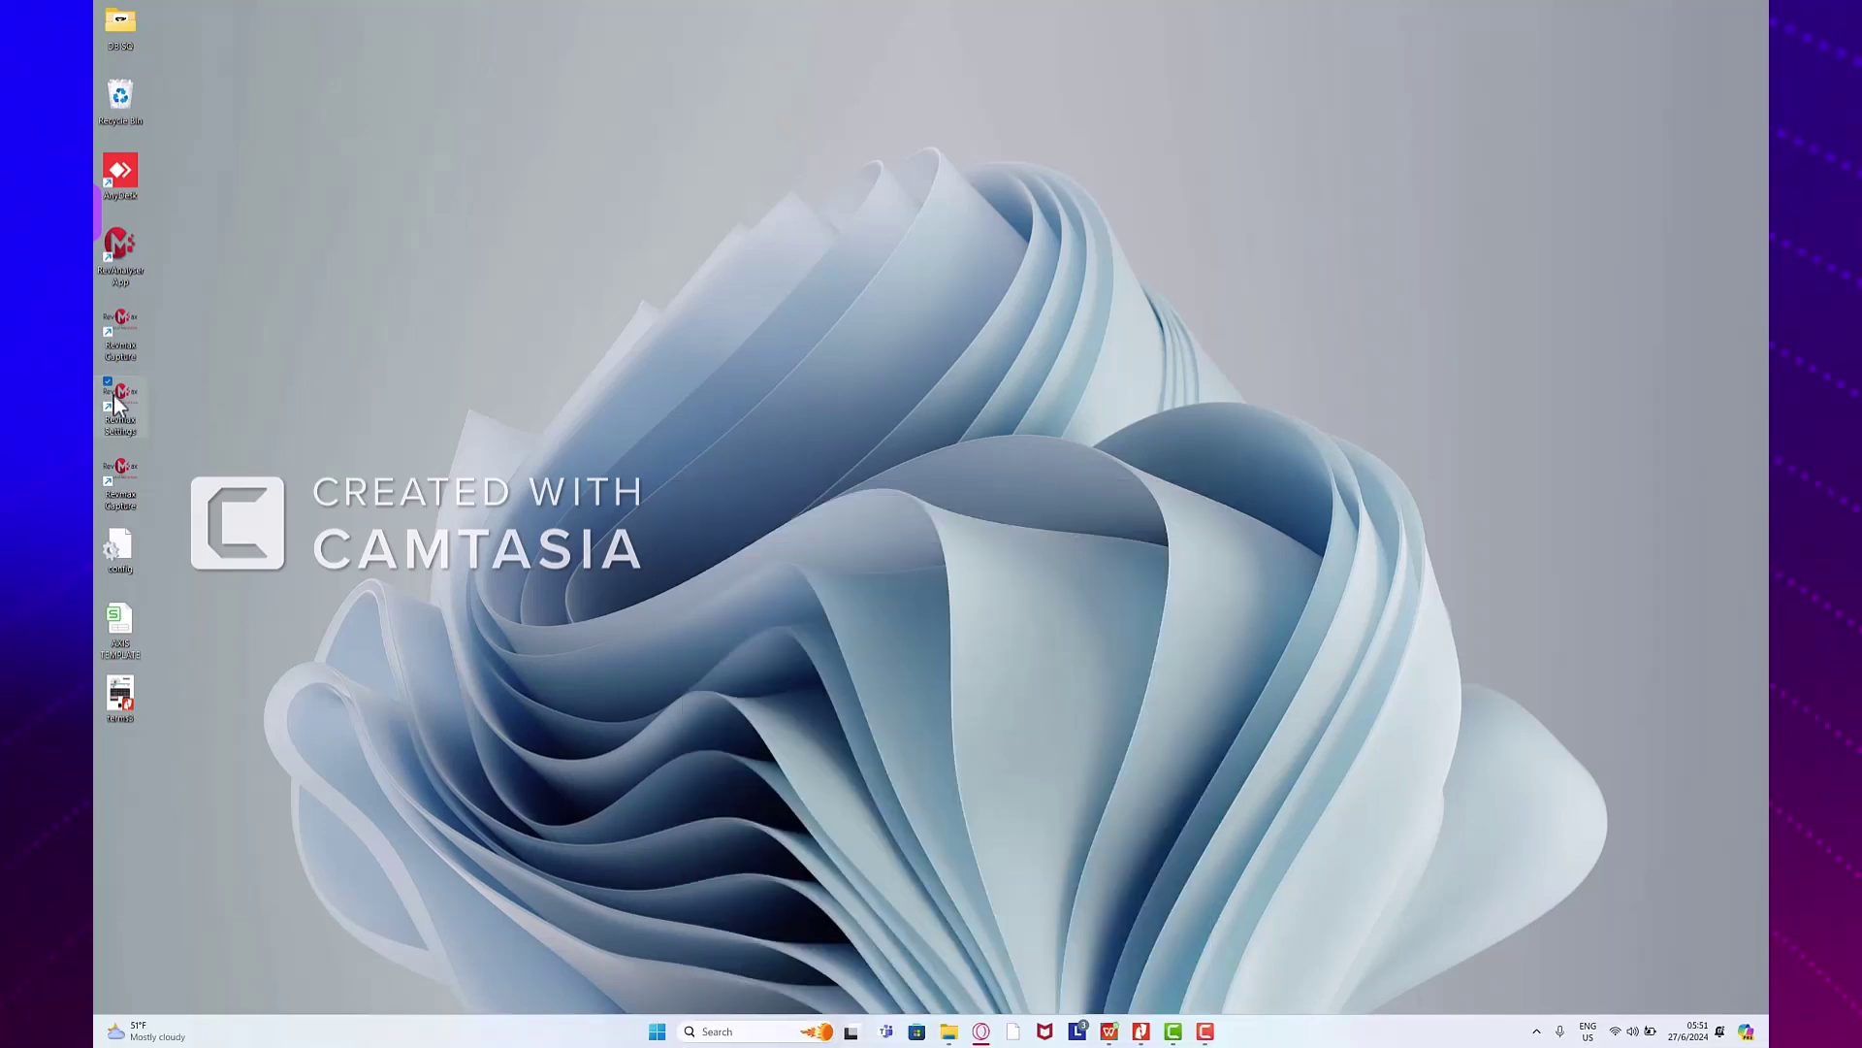
{"action": "double_click", "coordinate": [116, 399]}
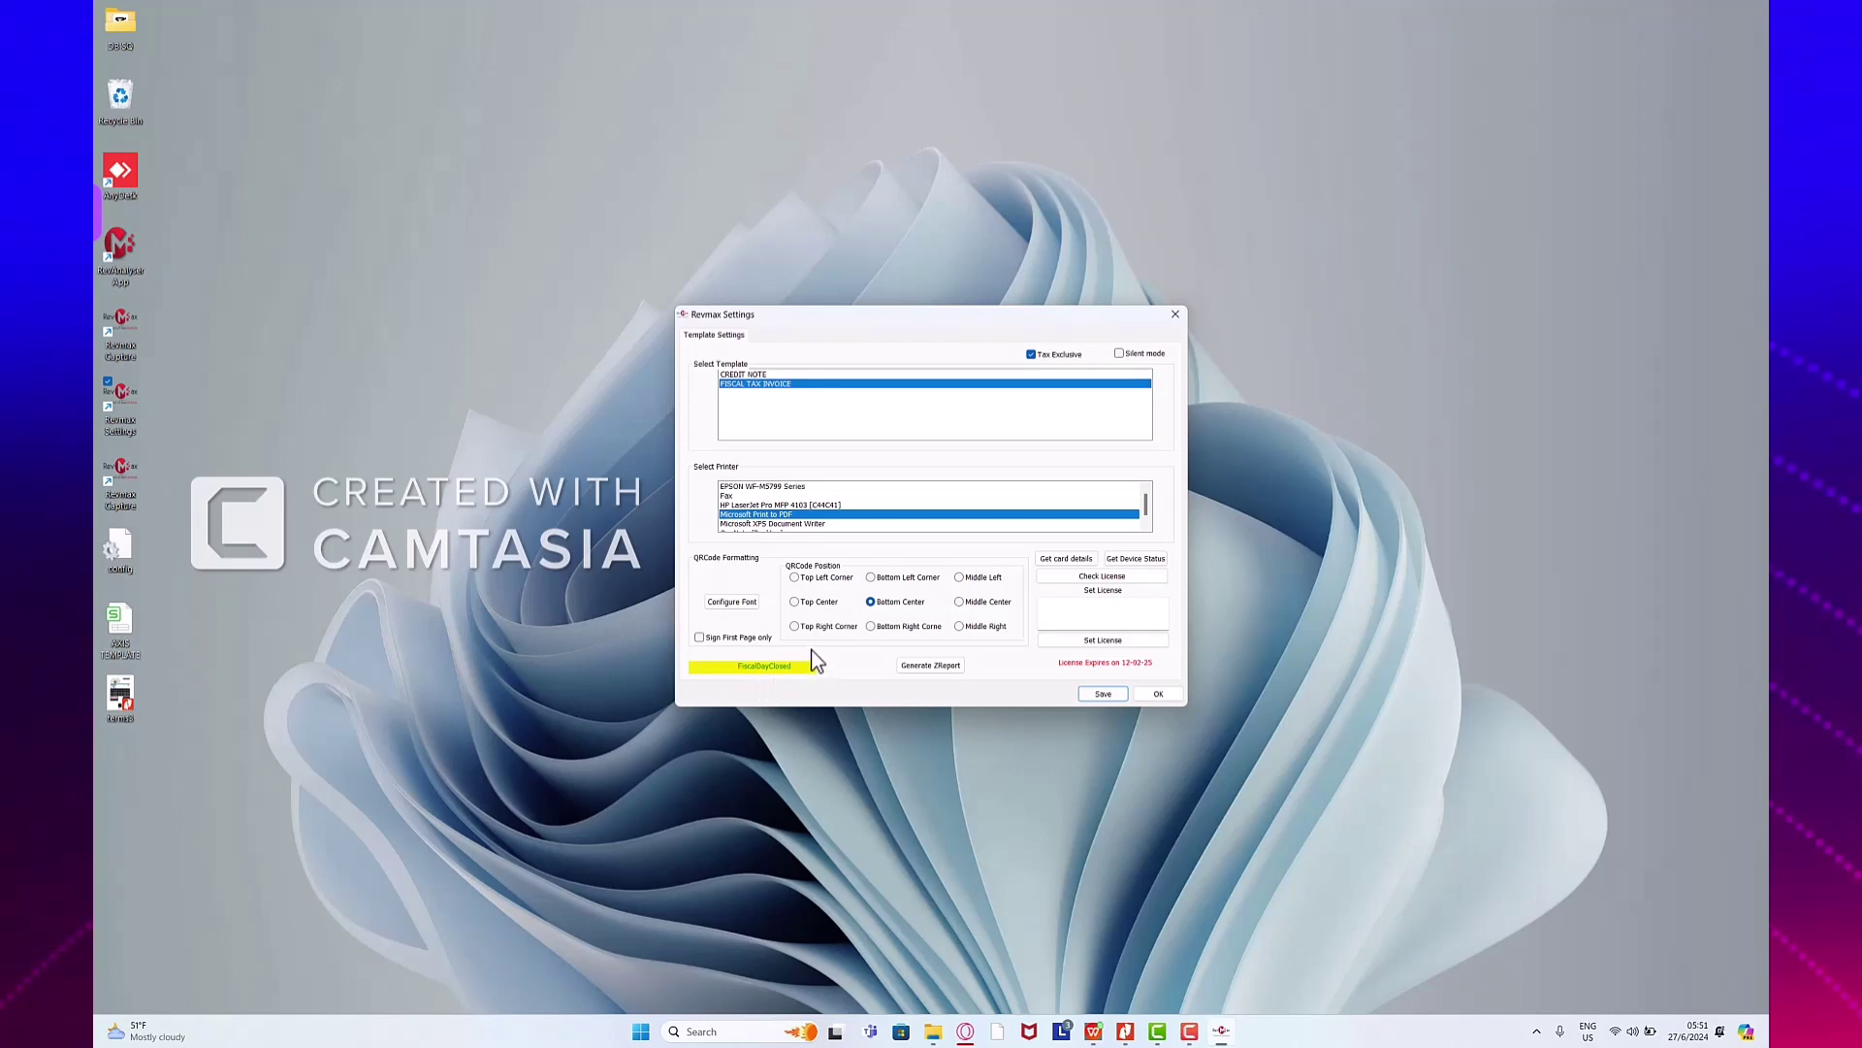
{"action": "left_click", "coordinate": [927, 665]}
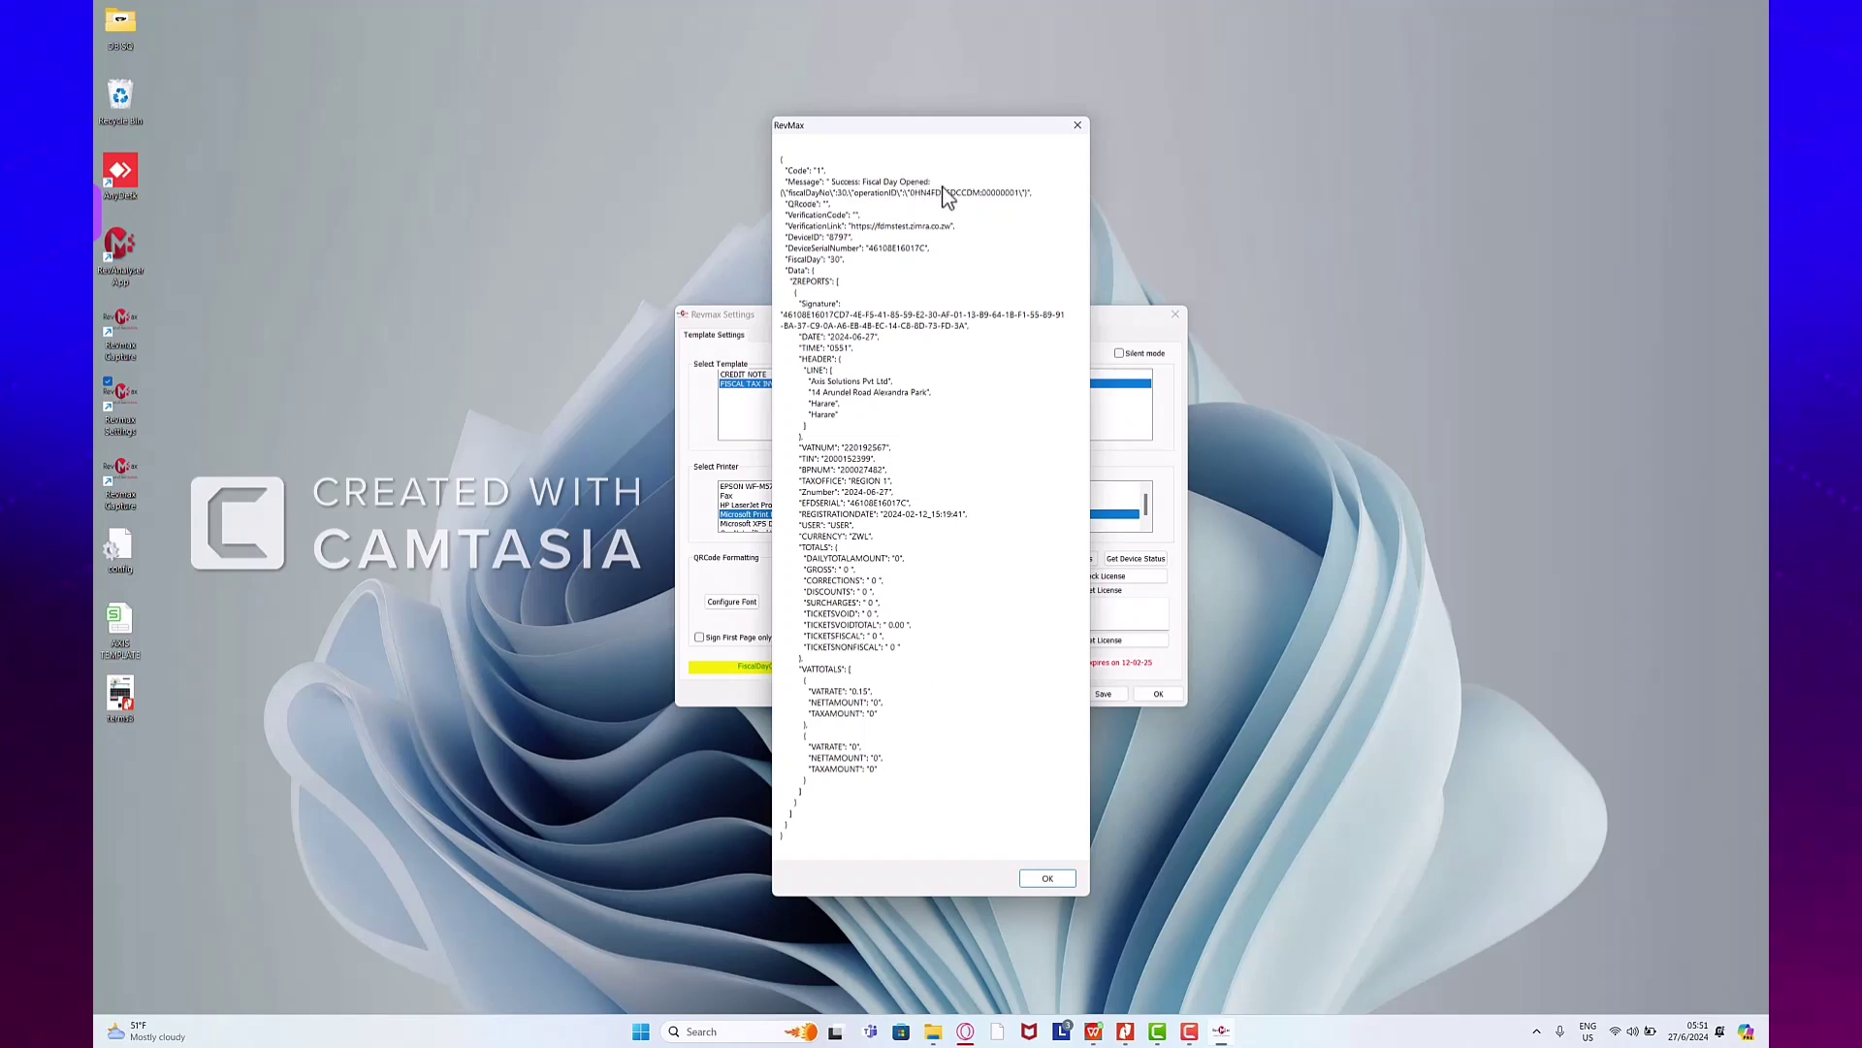
{"action": "left_click", "coordinate": [1078, 124]}
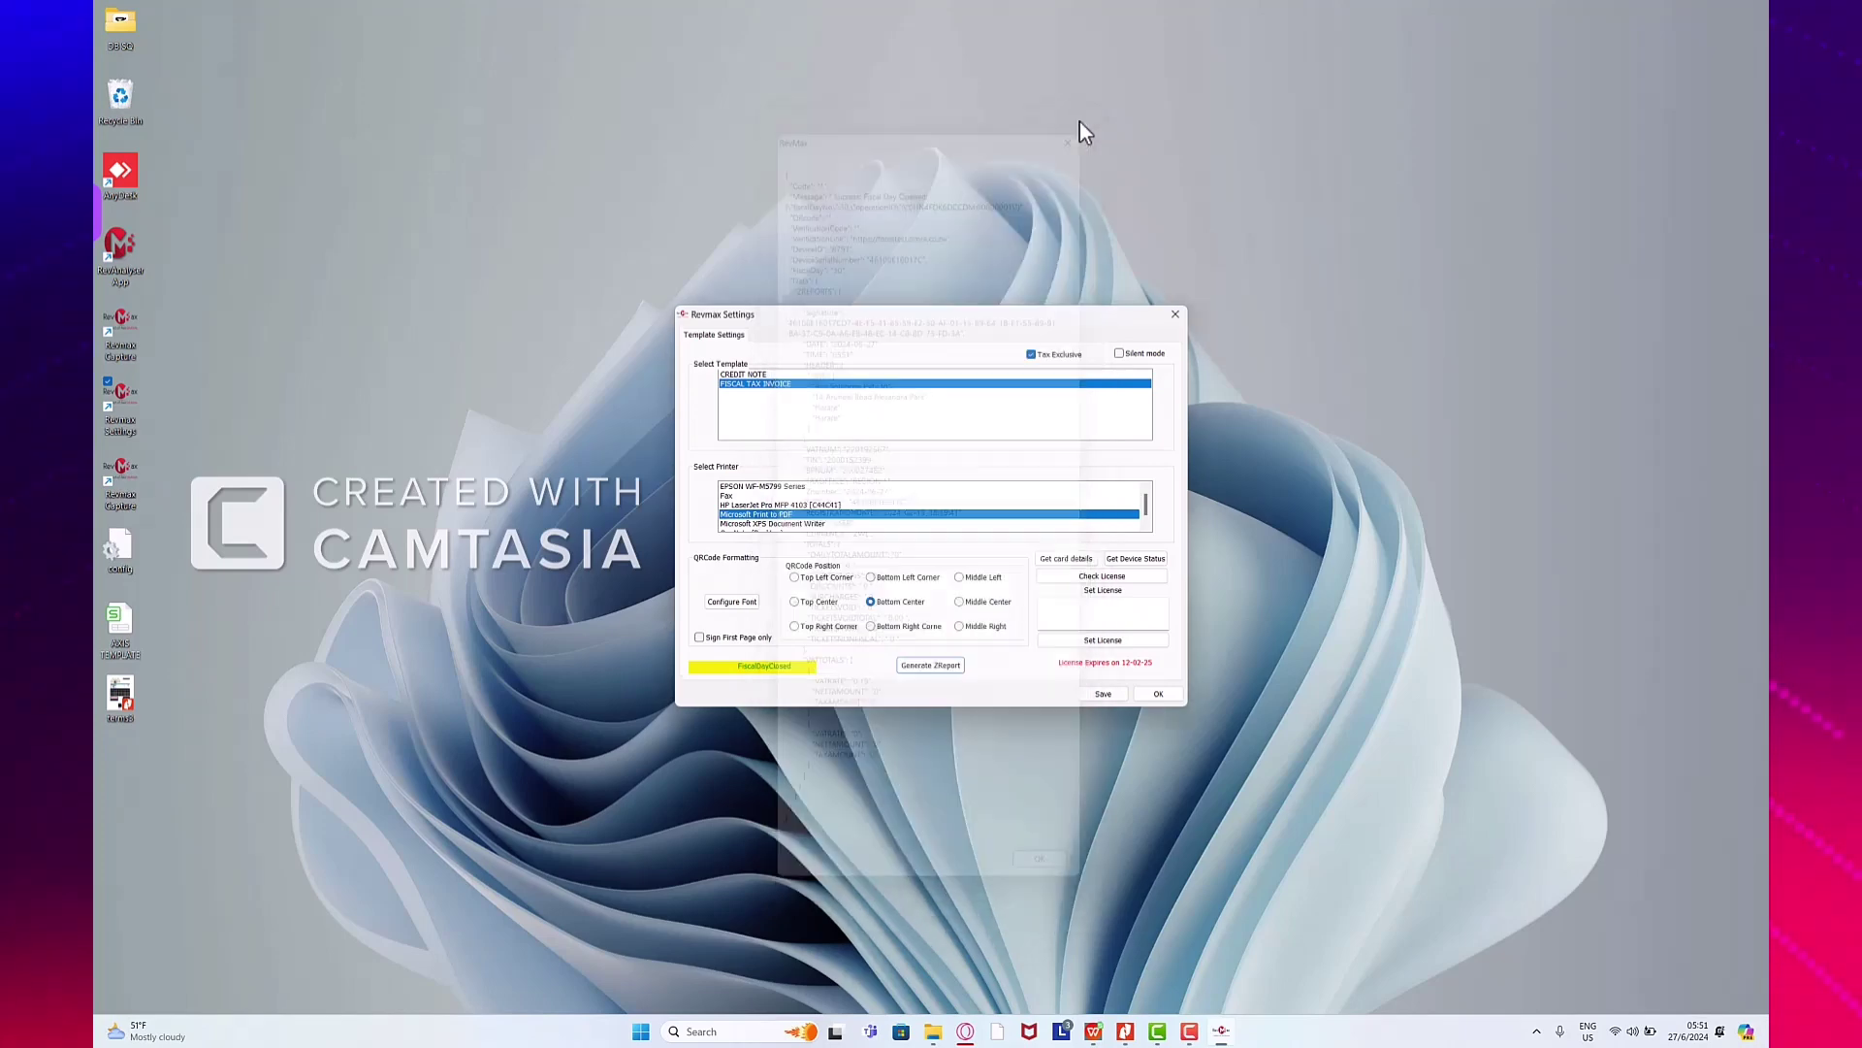
{"action": "left_click", "coordinate": [1157, 693]}
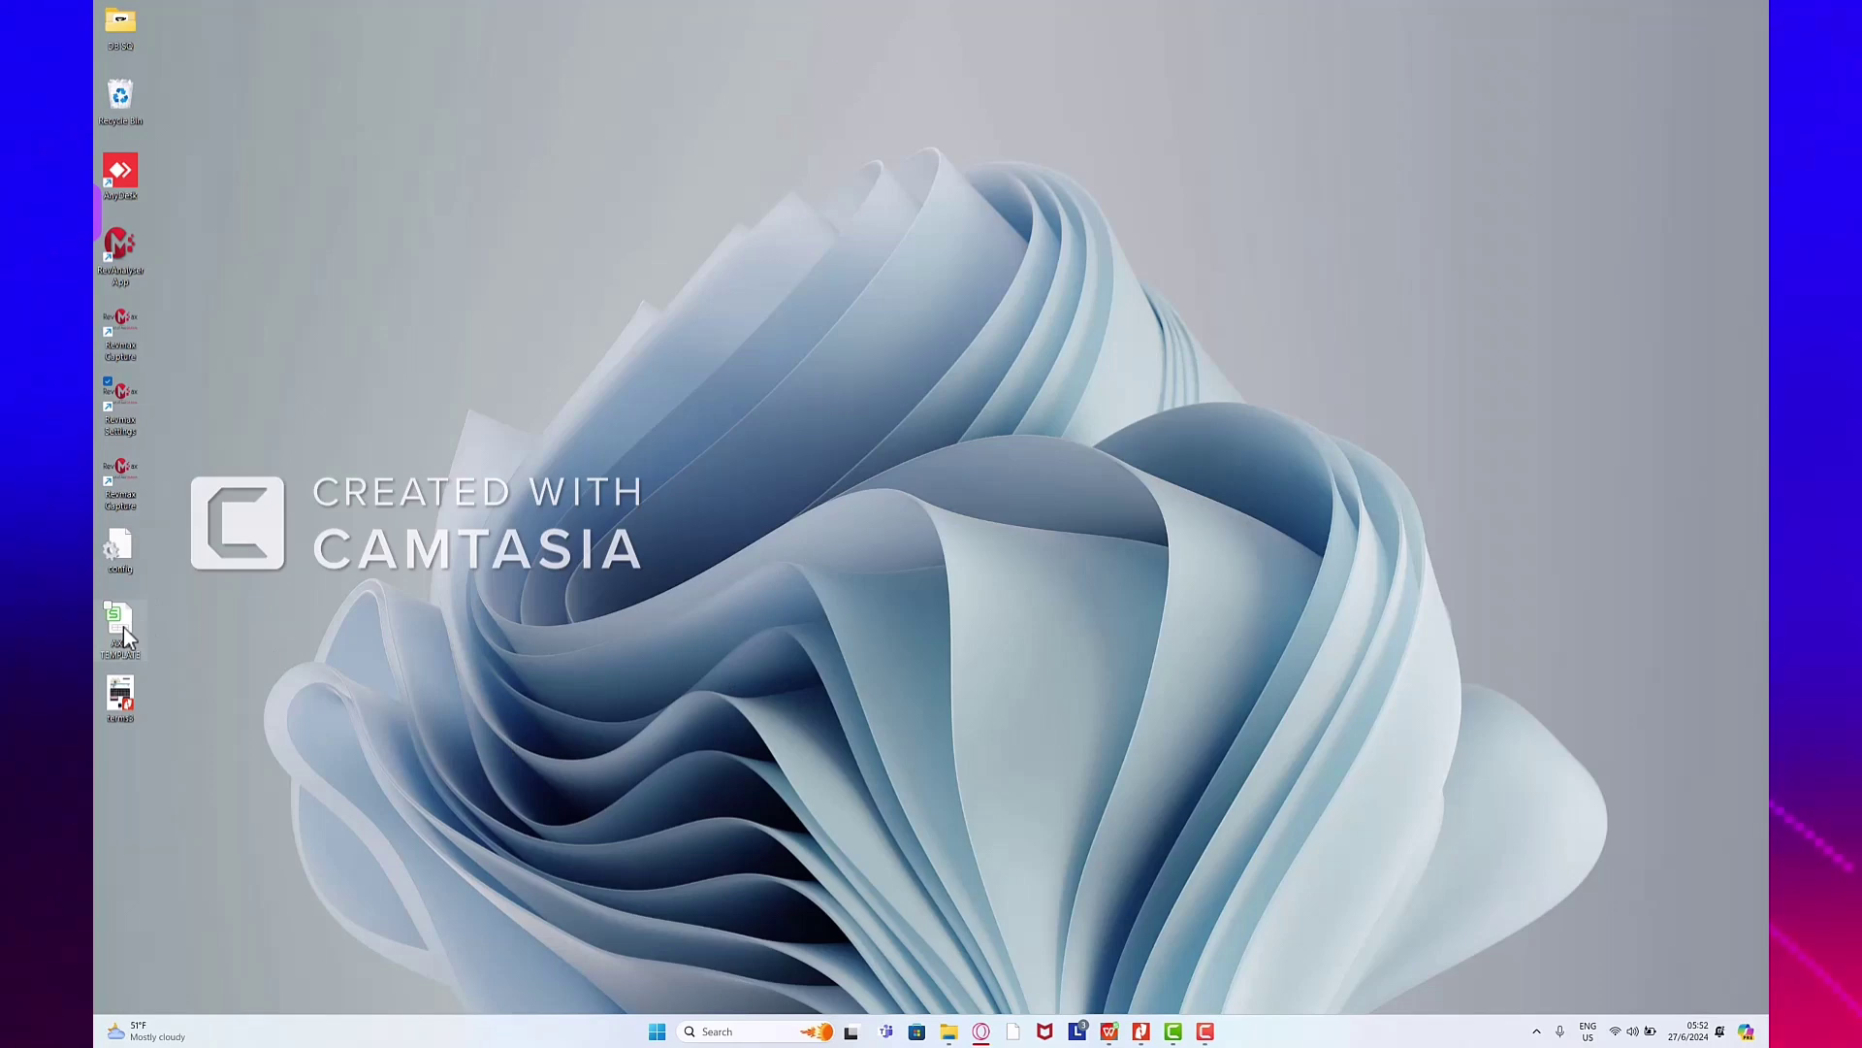
Step: Switch to the AXIS TEMPLATE.xls workbook in WPS Office and review the USD invoice's title and overall layout
{"action": "left_click", "coordinate": [1108, 1031]}
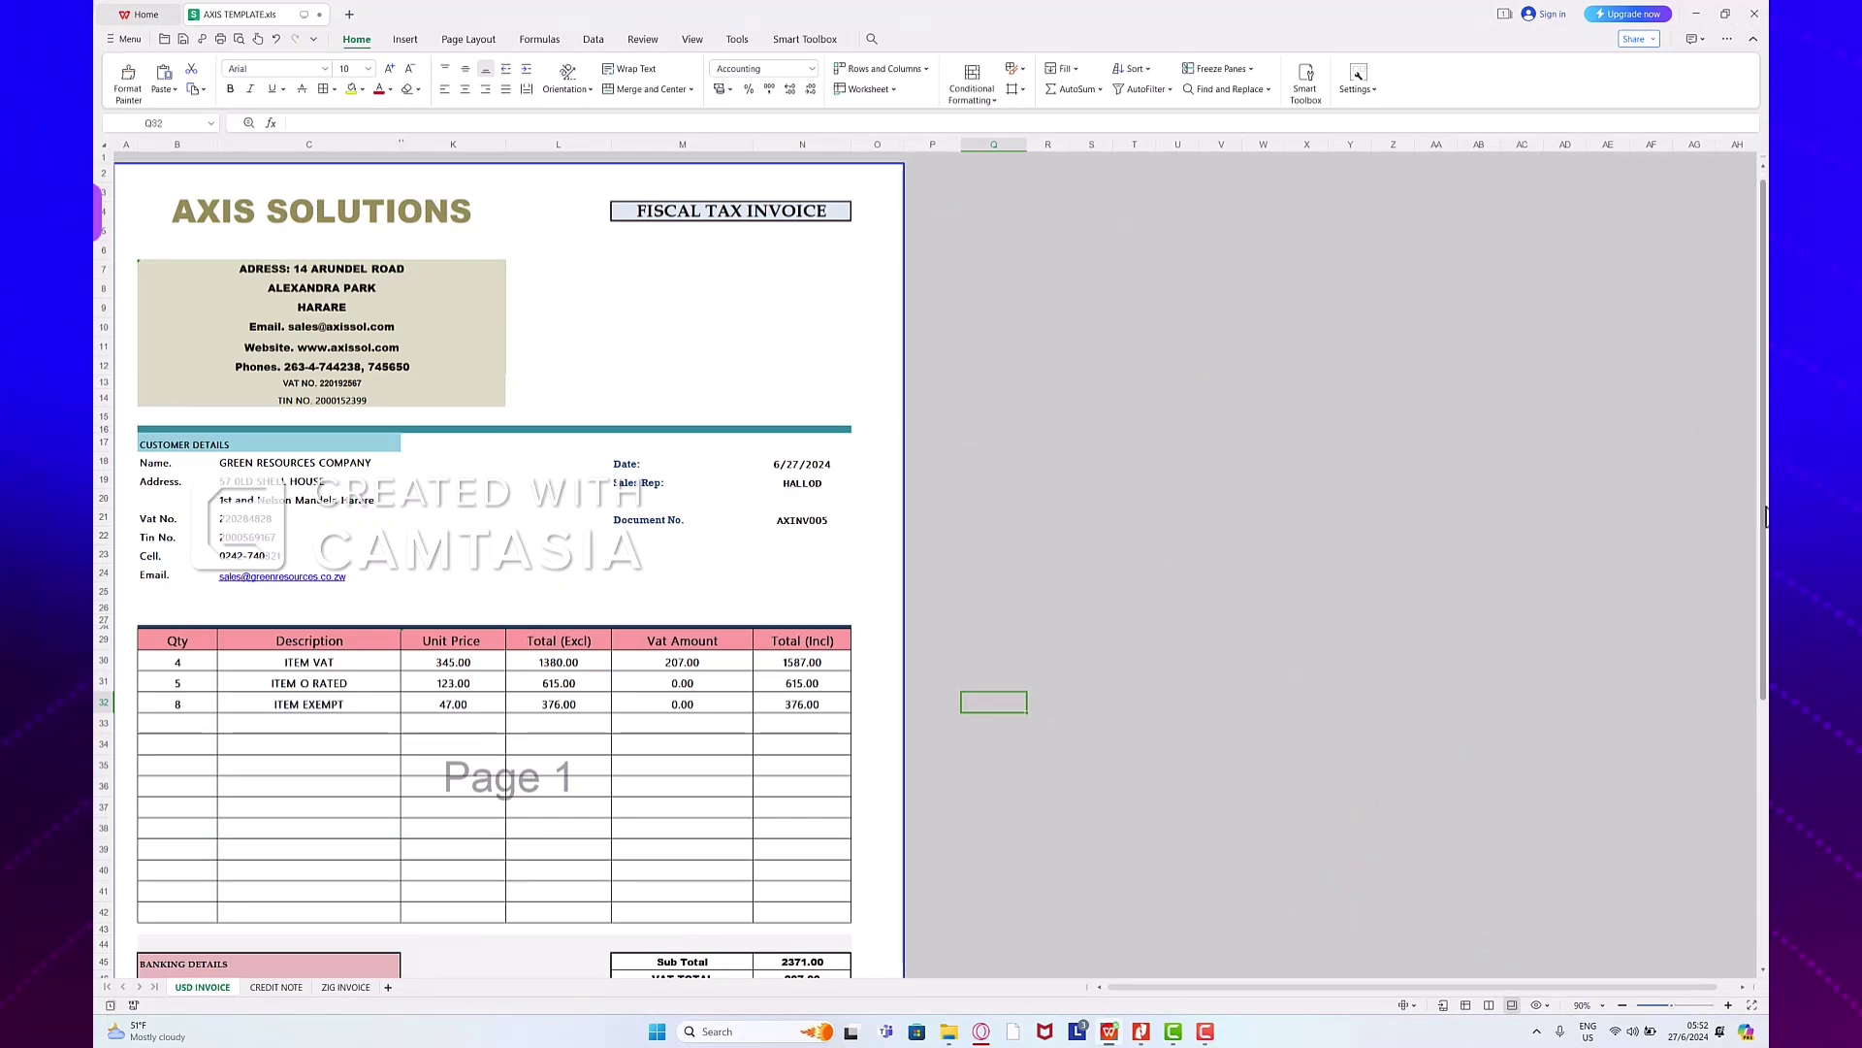
{"action": "left_click_drag", "start_coordinate": [1766, 517], "coordinate": [1765, 468]}
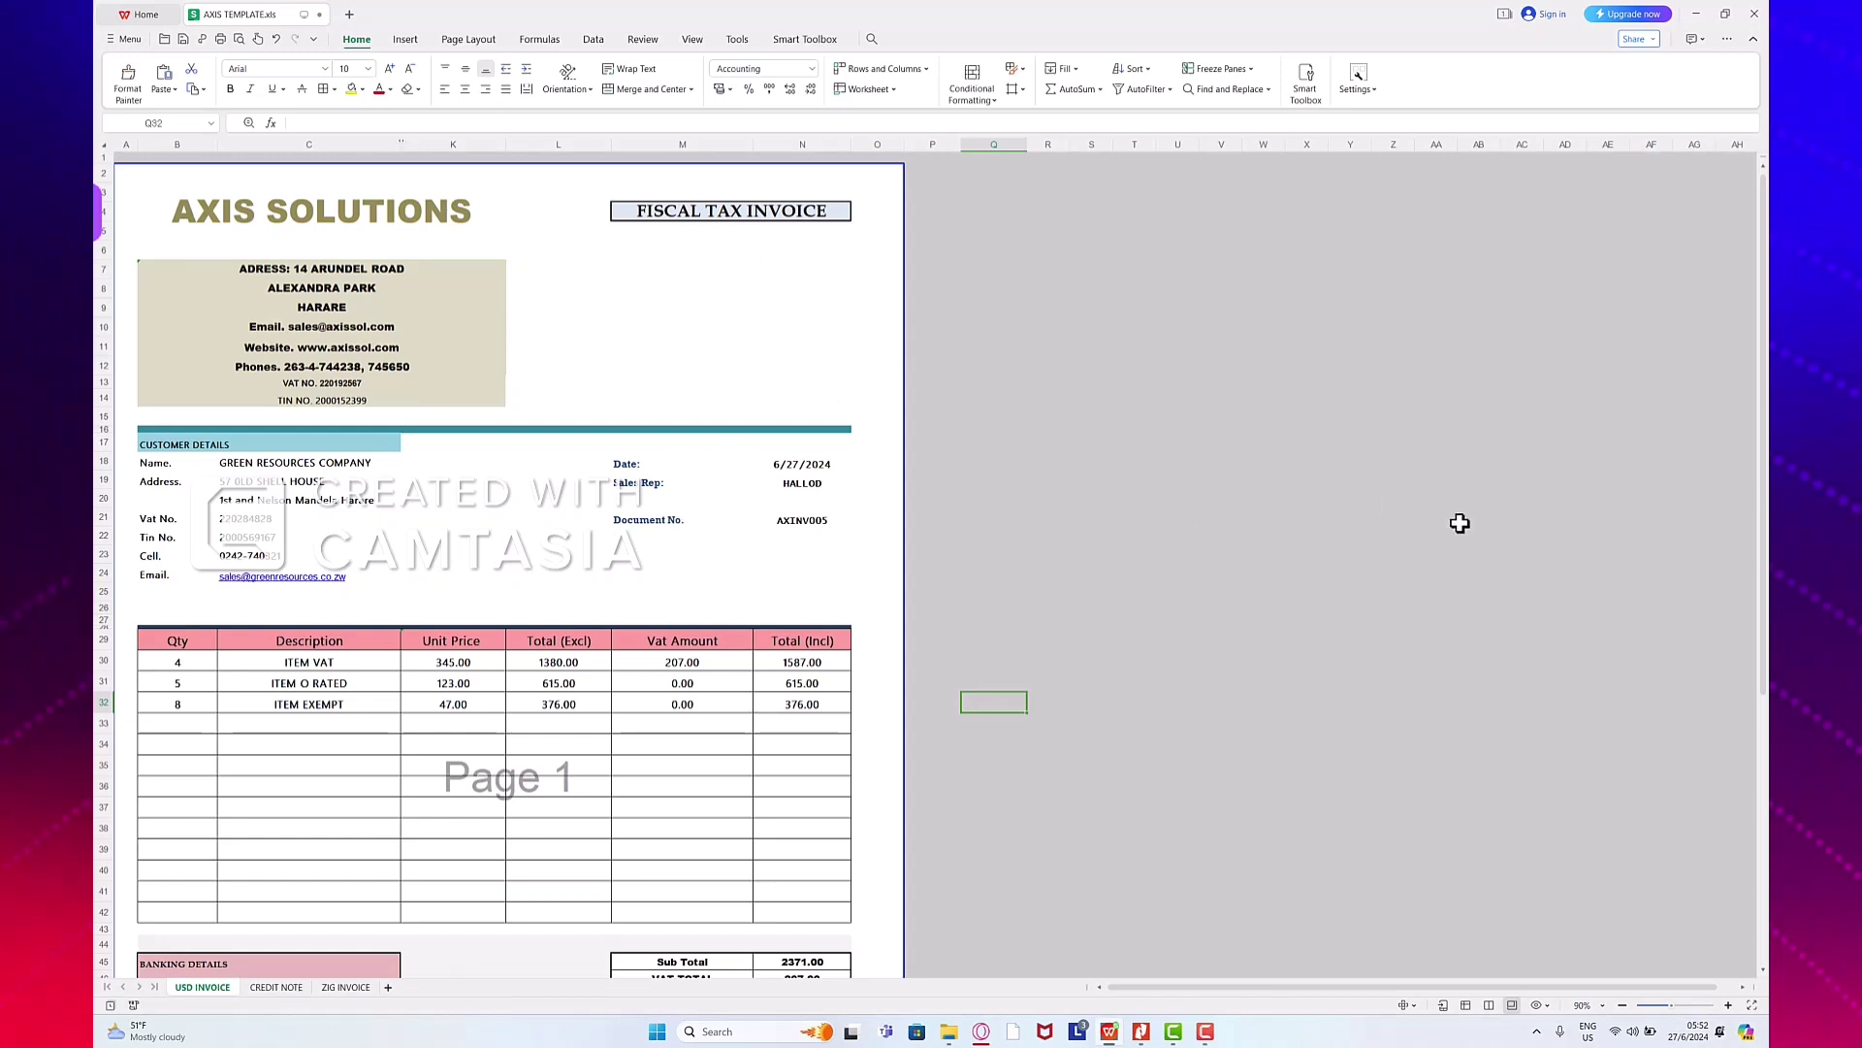
{"action": "left_click", "coordinate": [752, 204]}
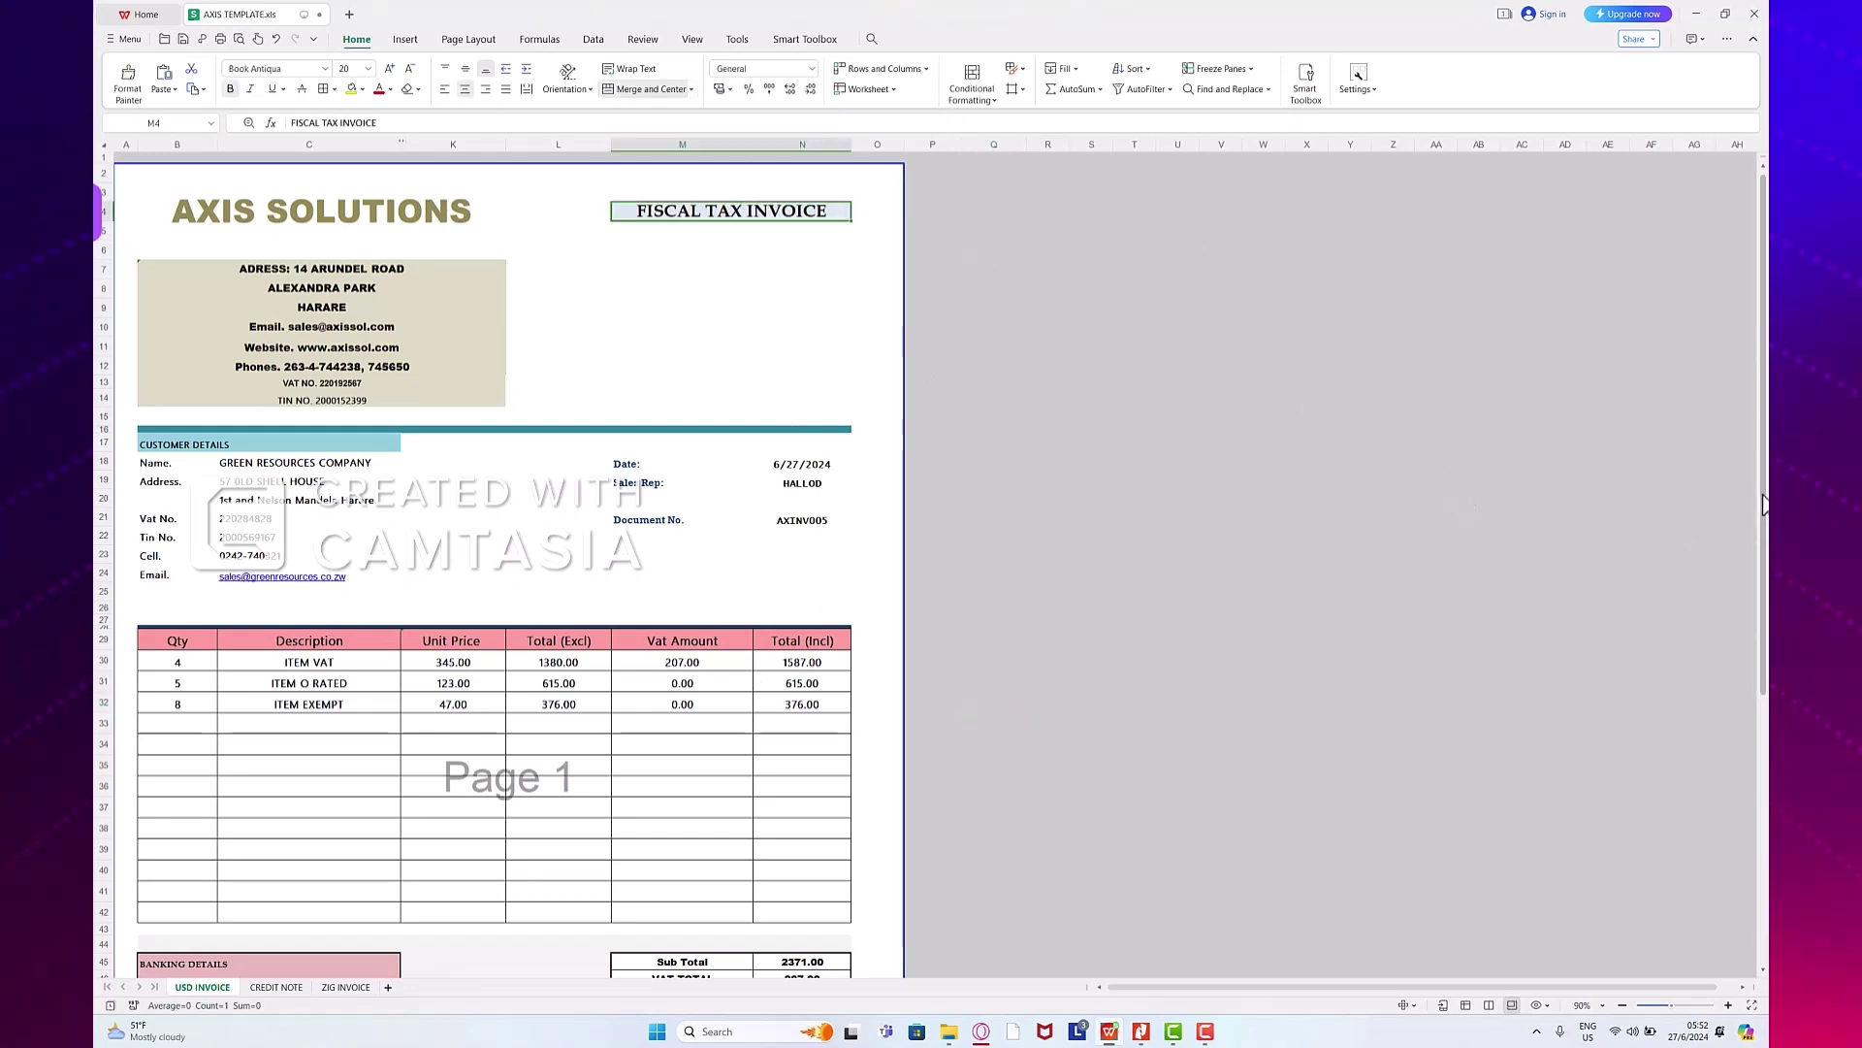
{"action": "left_click_drag", "start_coordinate": [1763, 505], "coordinate": [1766, 621]}
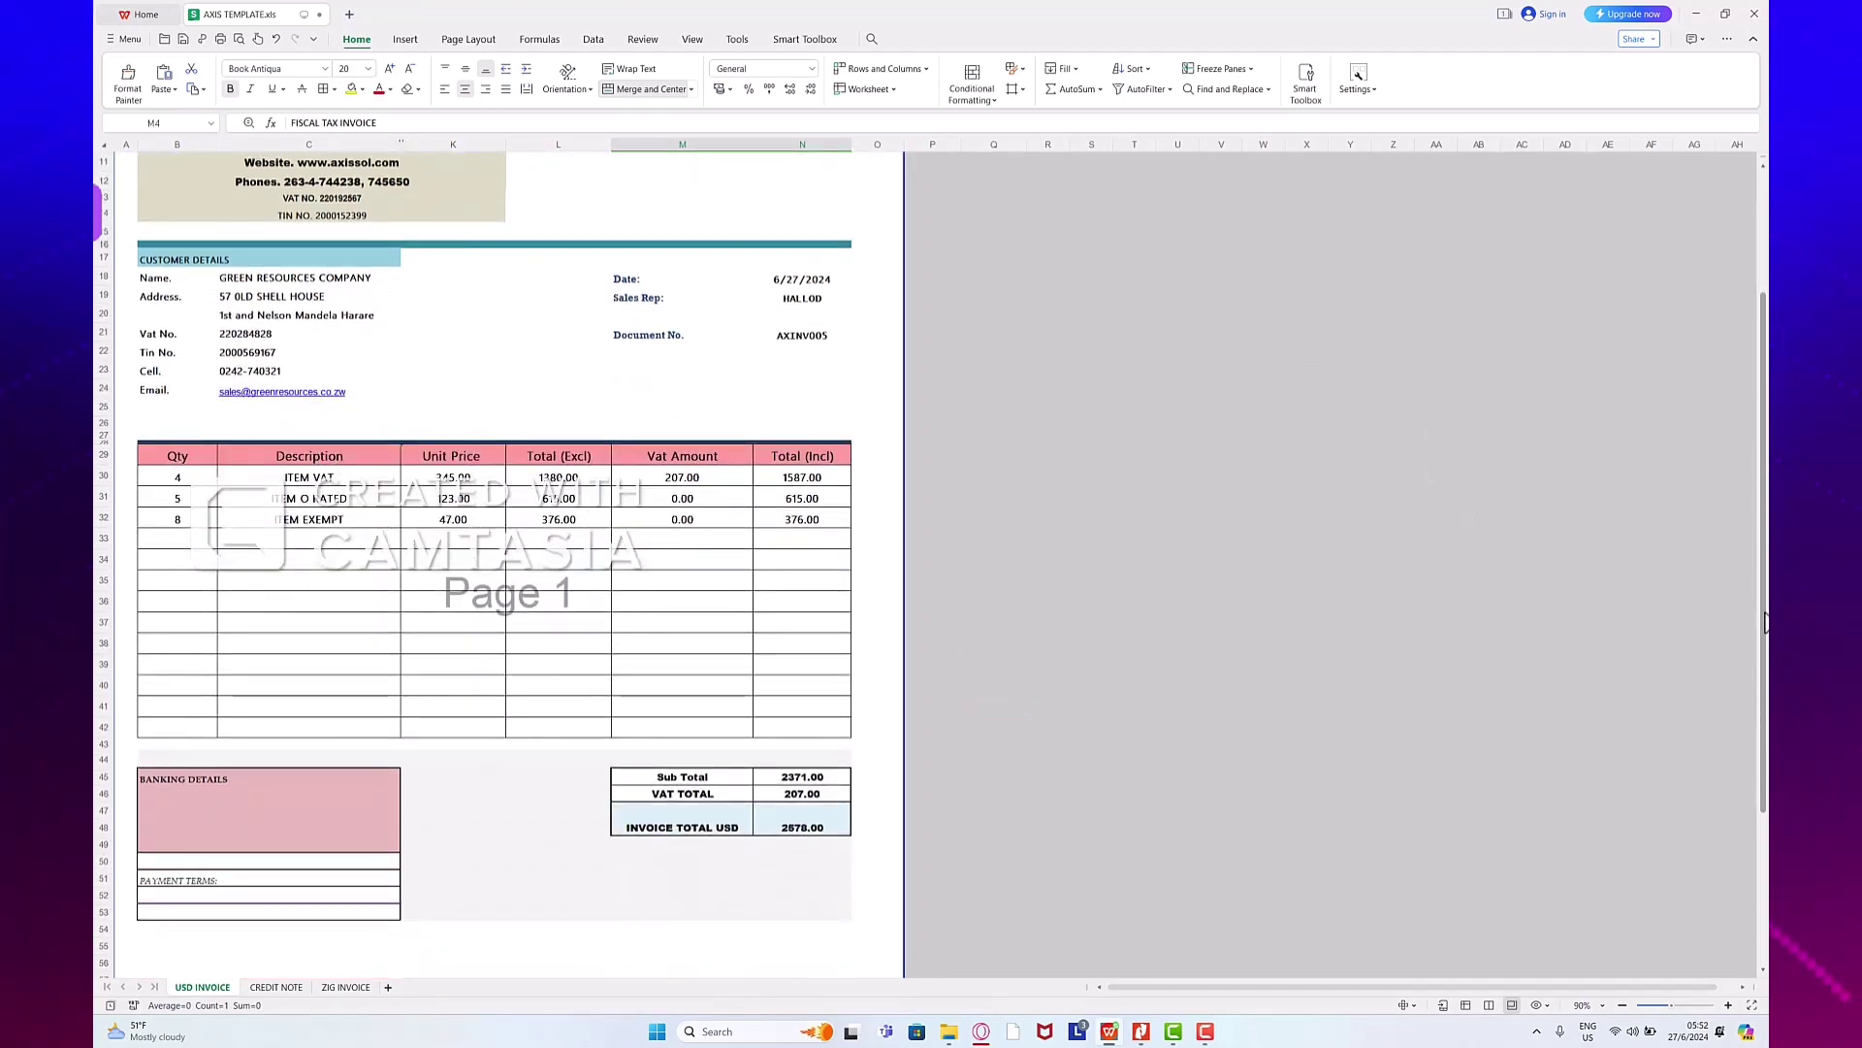
{"action": "scroll", "coordinate": [1724, 449], "scroll_direction": "up", "scroll_amount": 4}
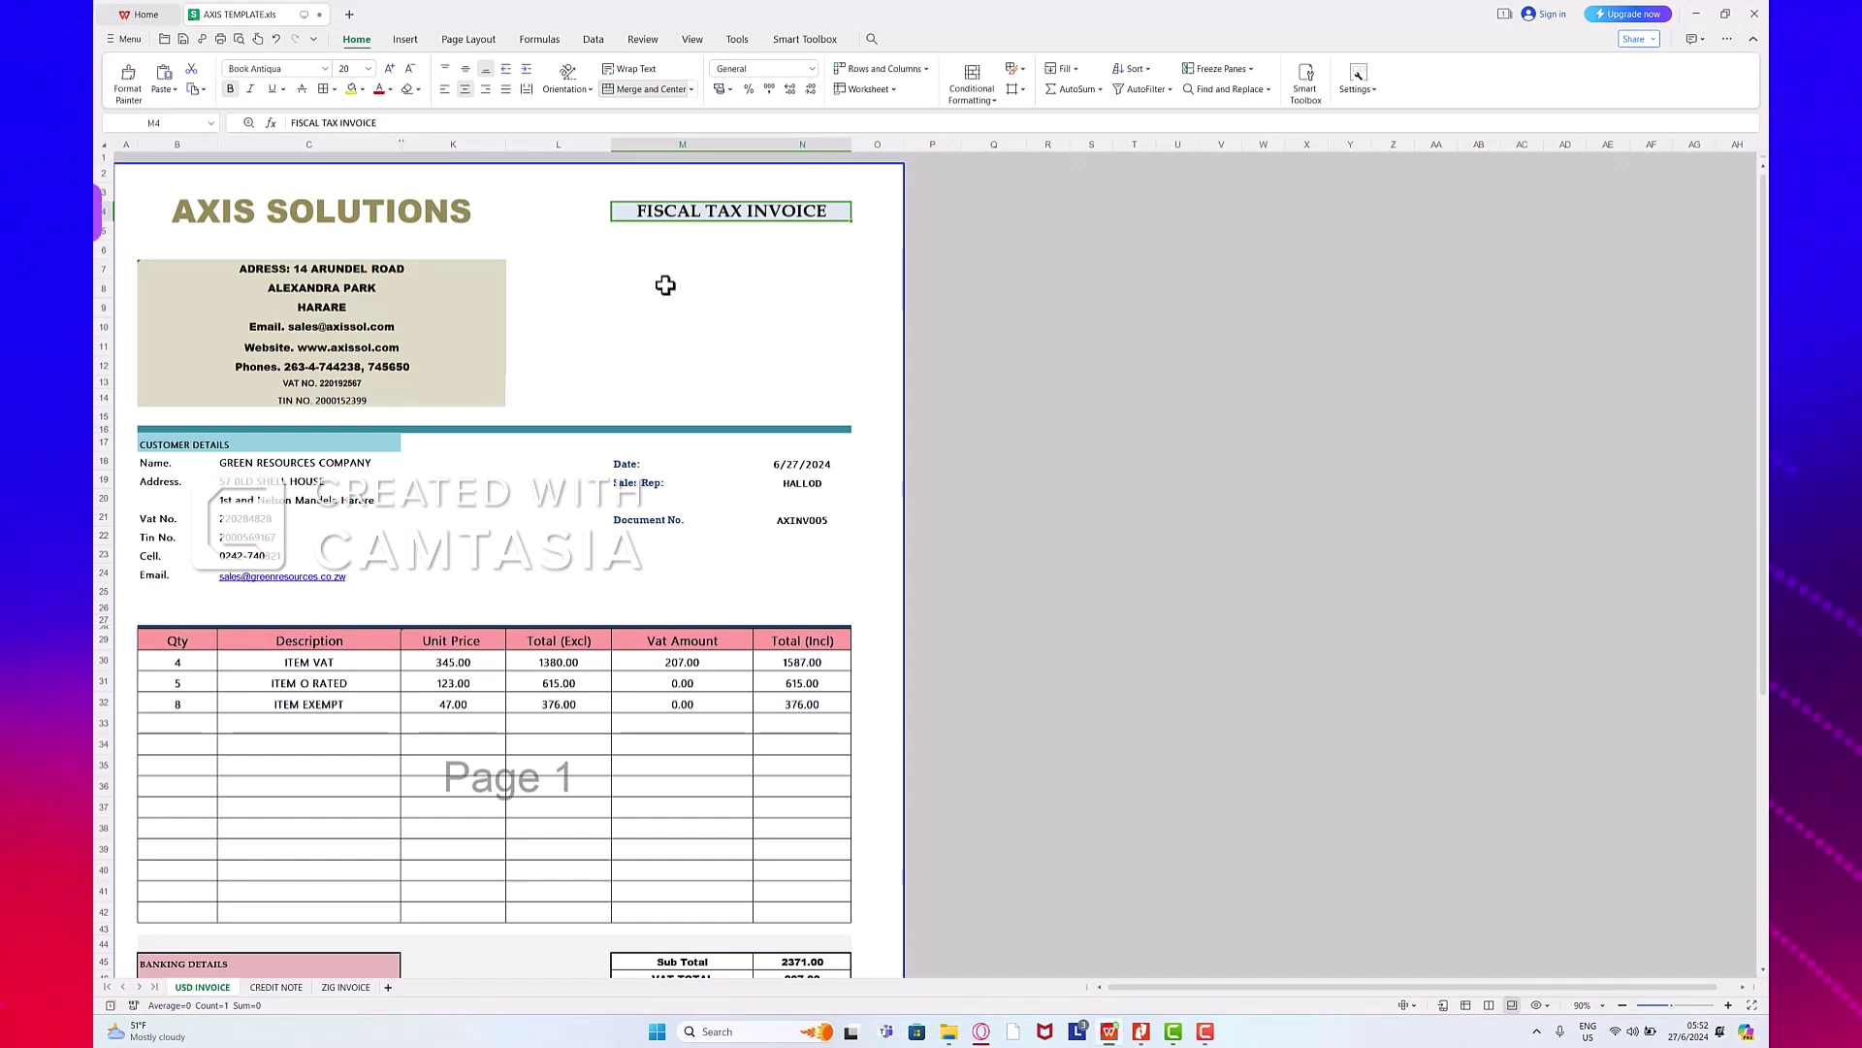
Step: Examine the USD invoice's customer details, date and document number fields, item table columns and totals block
{"action": "left_click", "coordinate": [169, 443]}
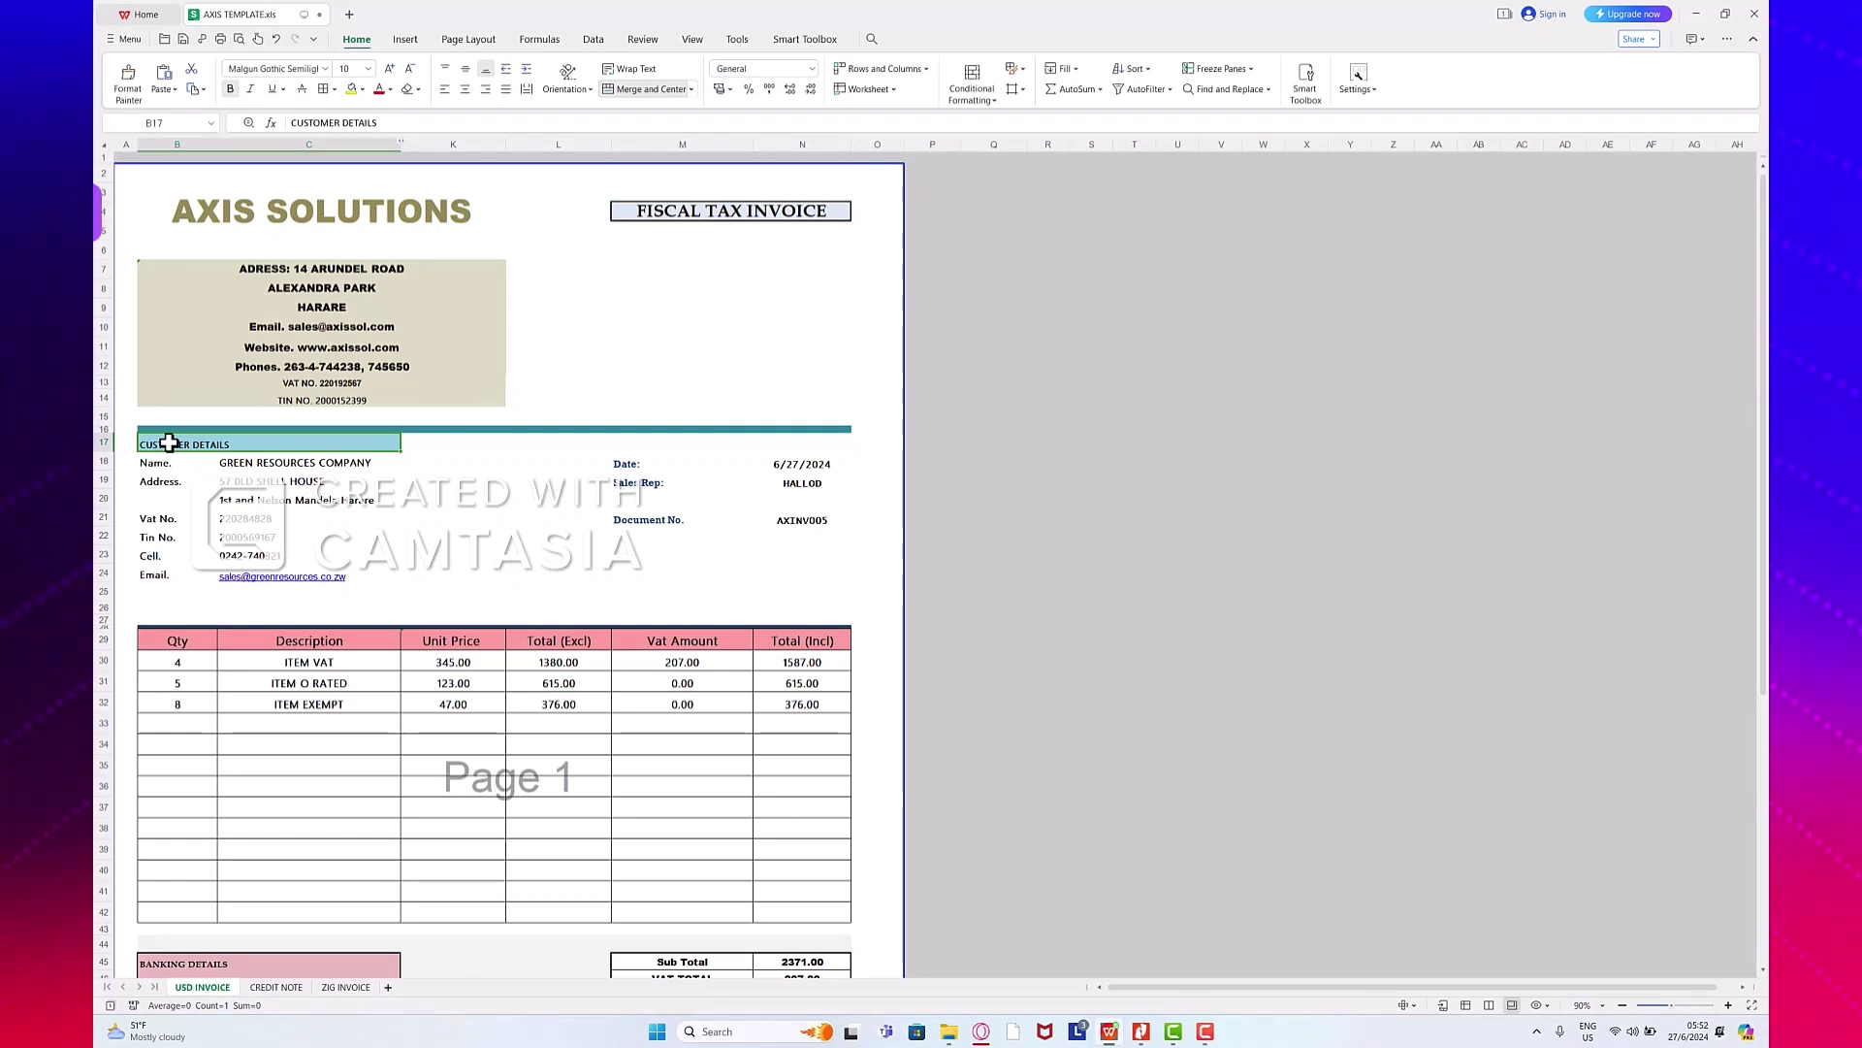
{"action": "left_click", "coordinate": [632, 460]}
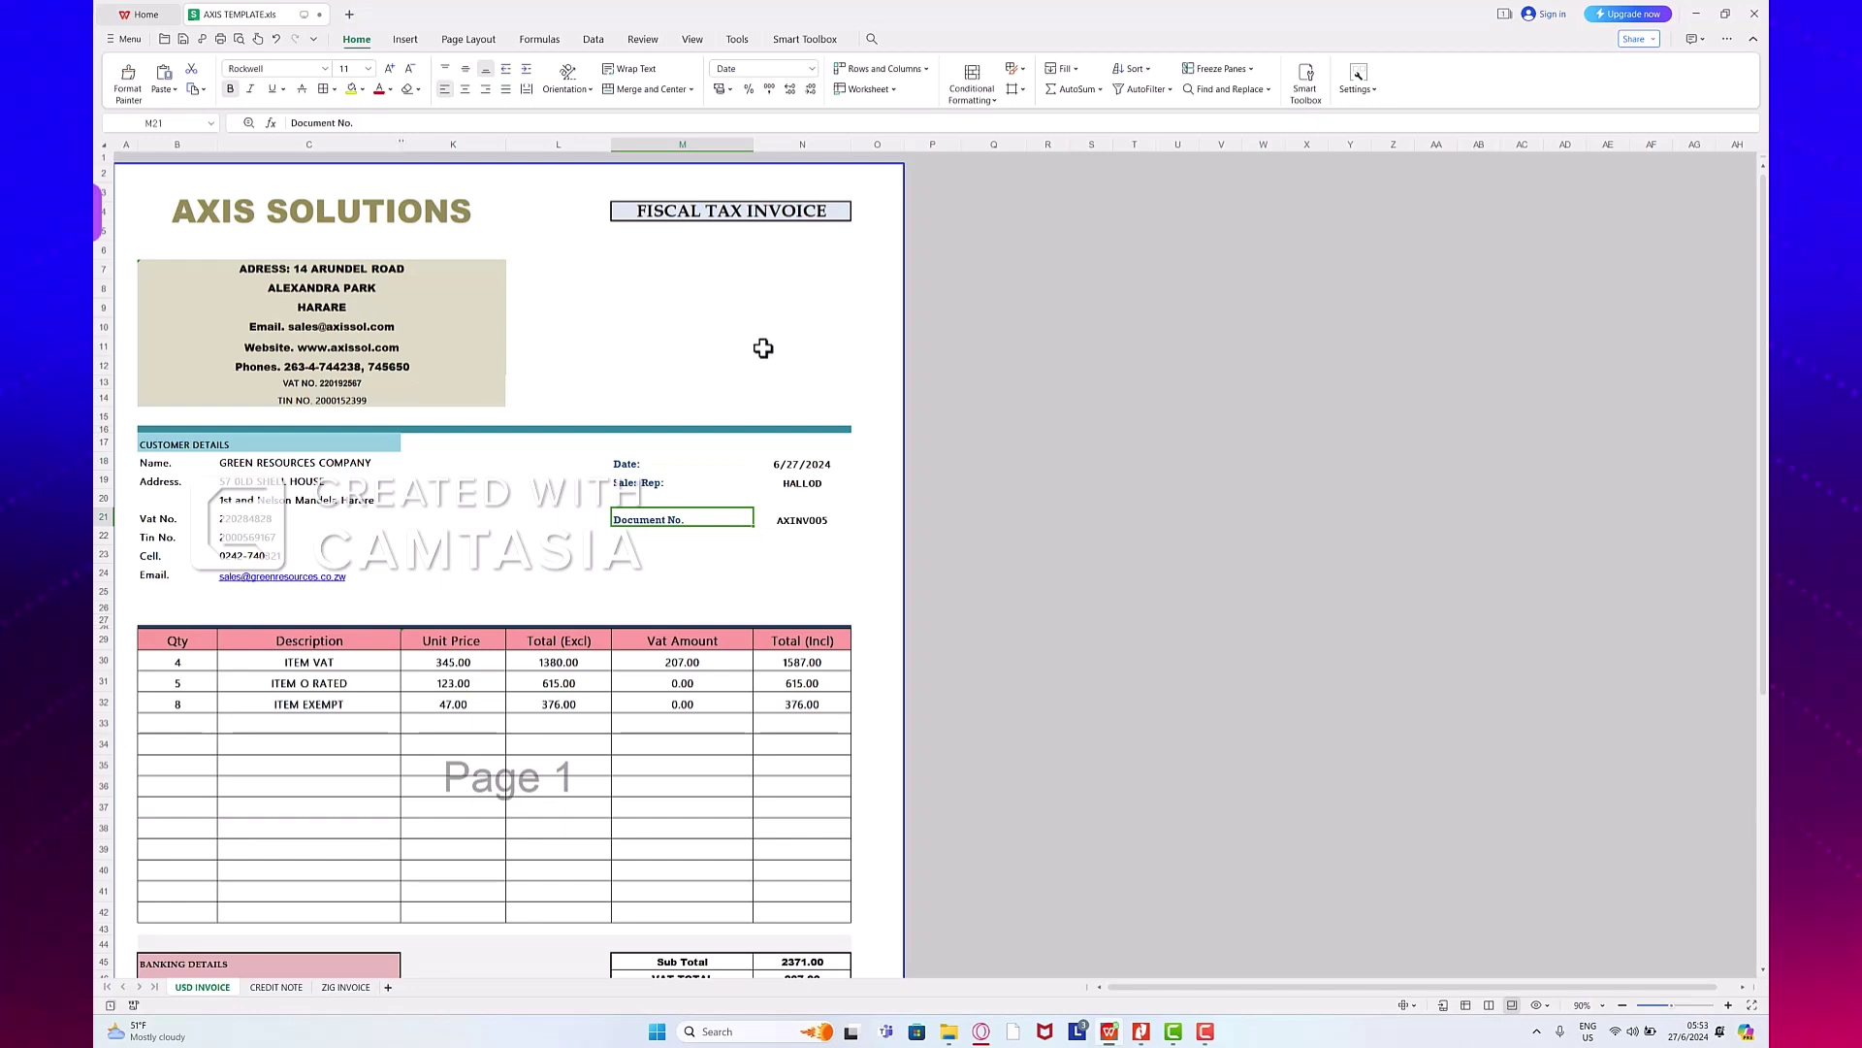
{"action": "left_click", "coordinate": [795, 517]}
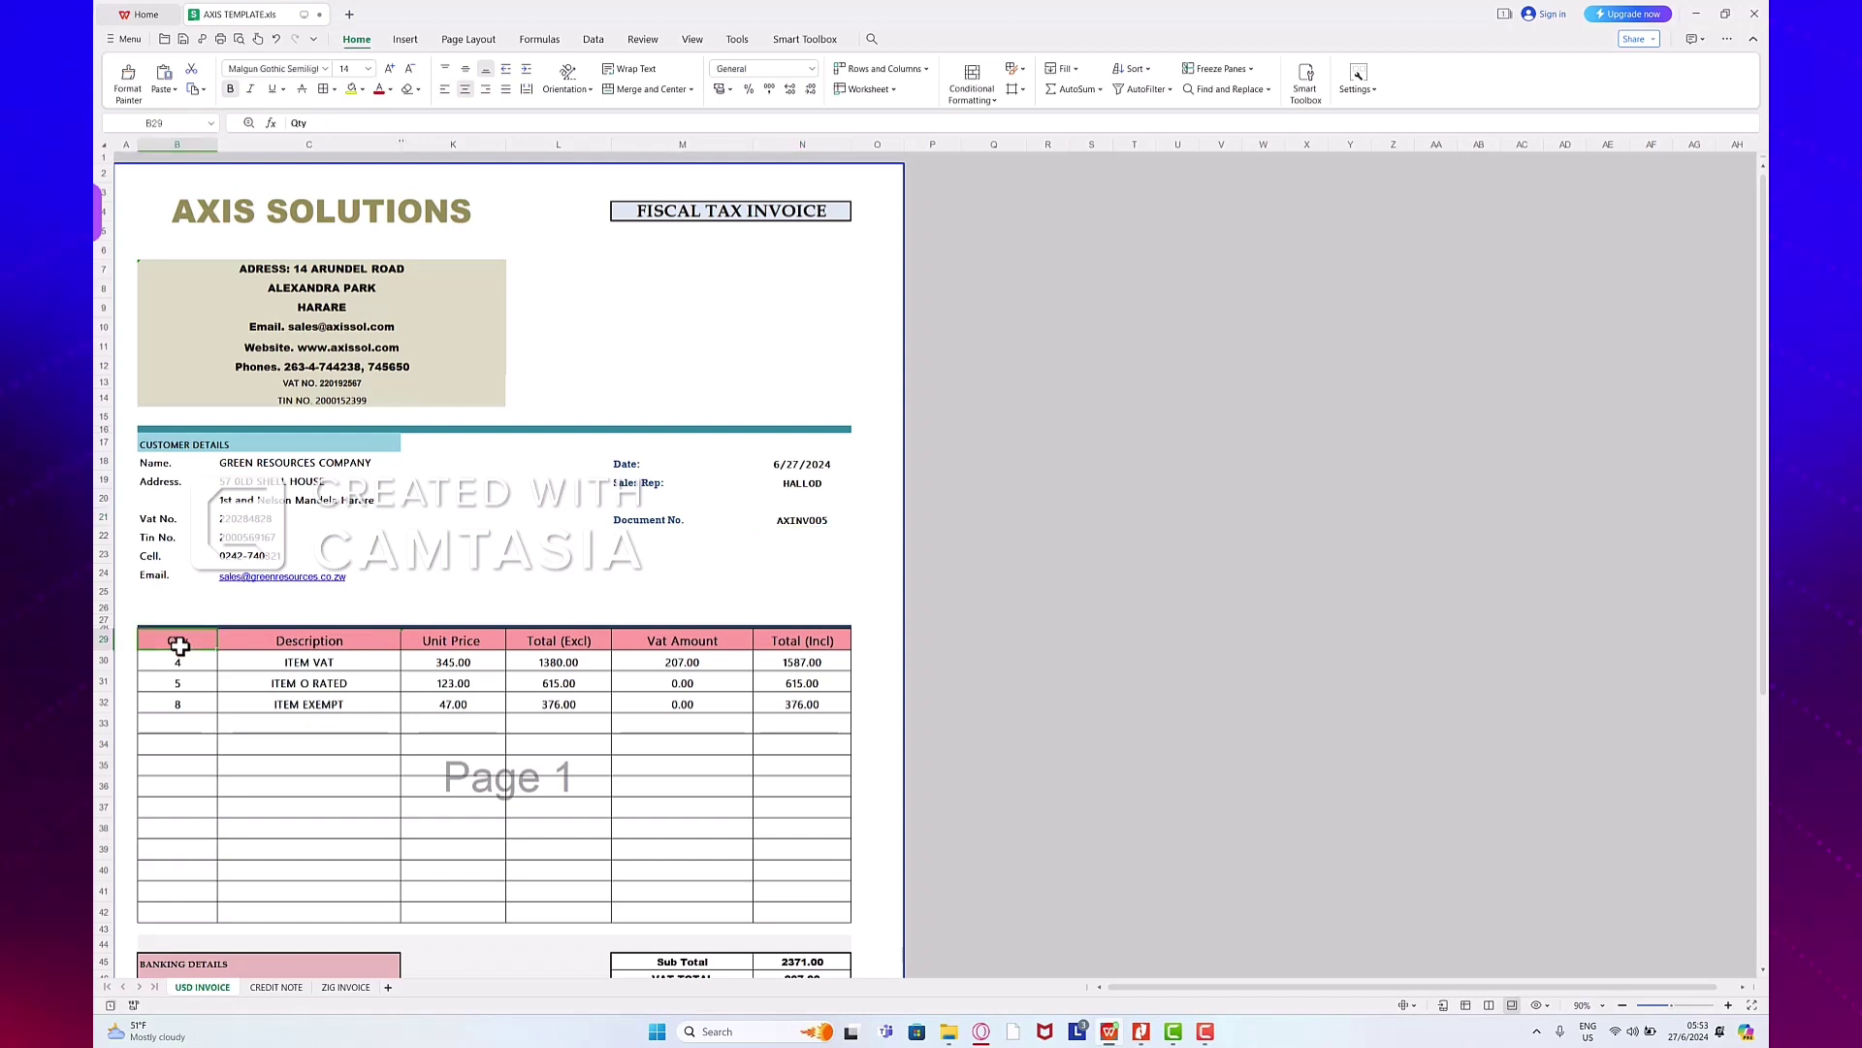
{"action": "left_click", "coordinate": [325, 637]}
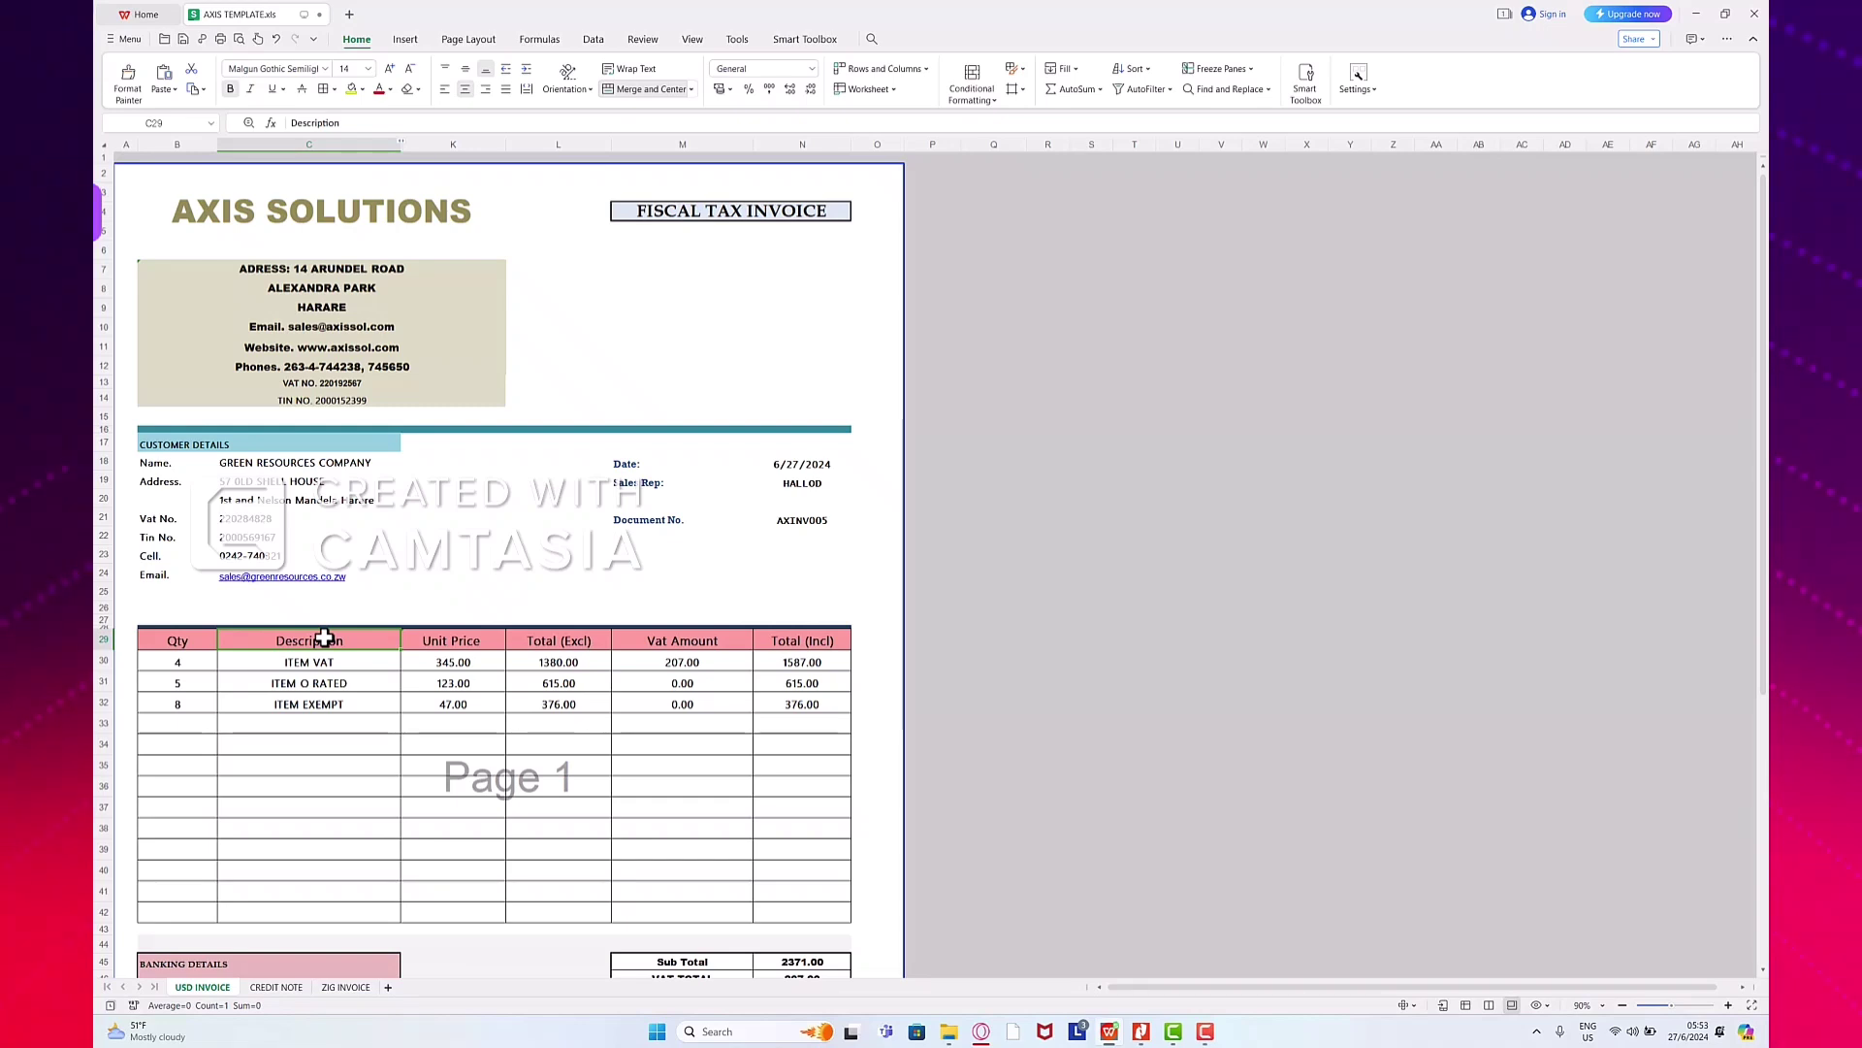
{"action": "left_click", "coordinate": [380, 747]}
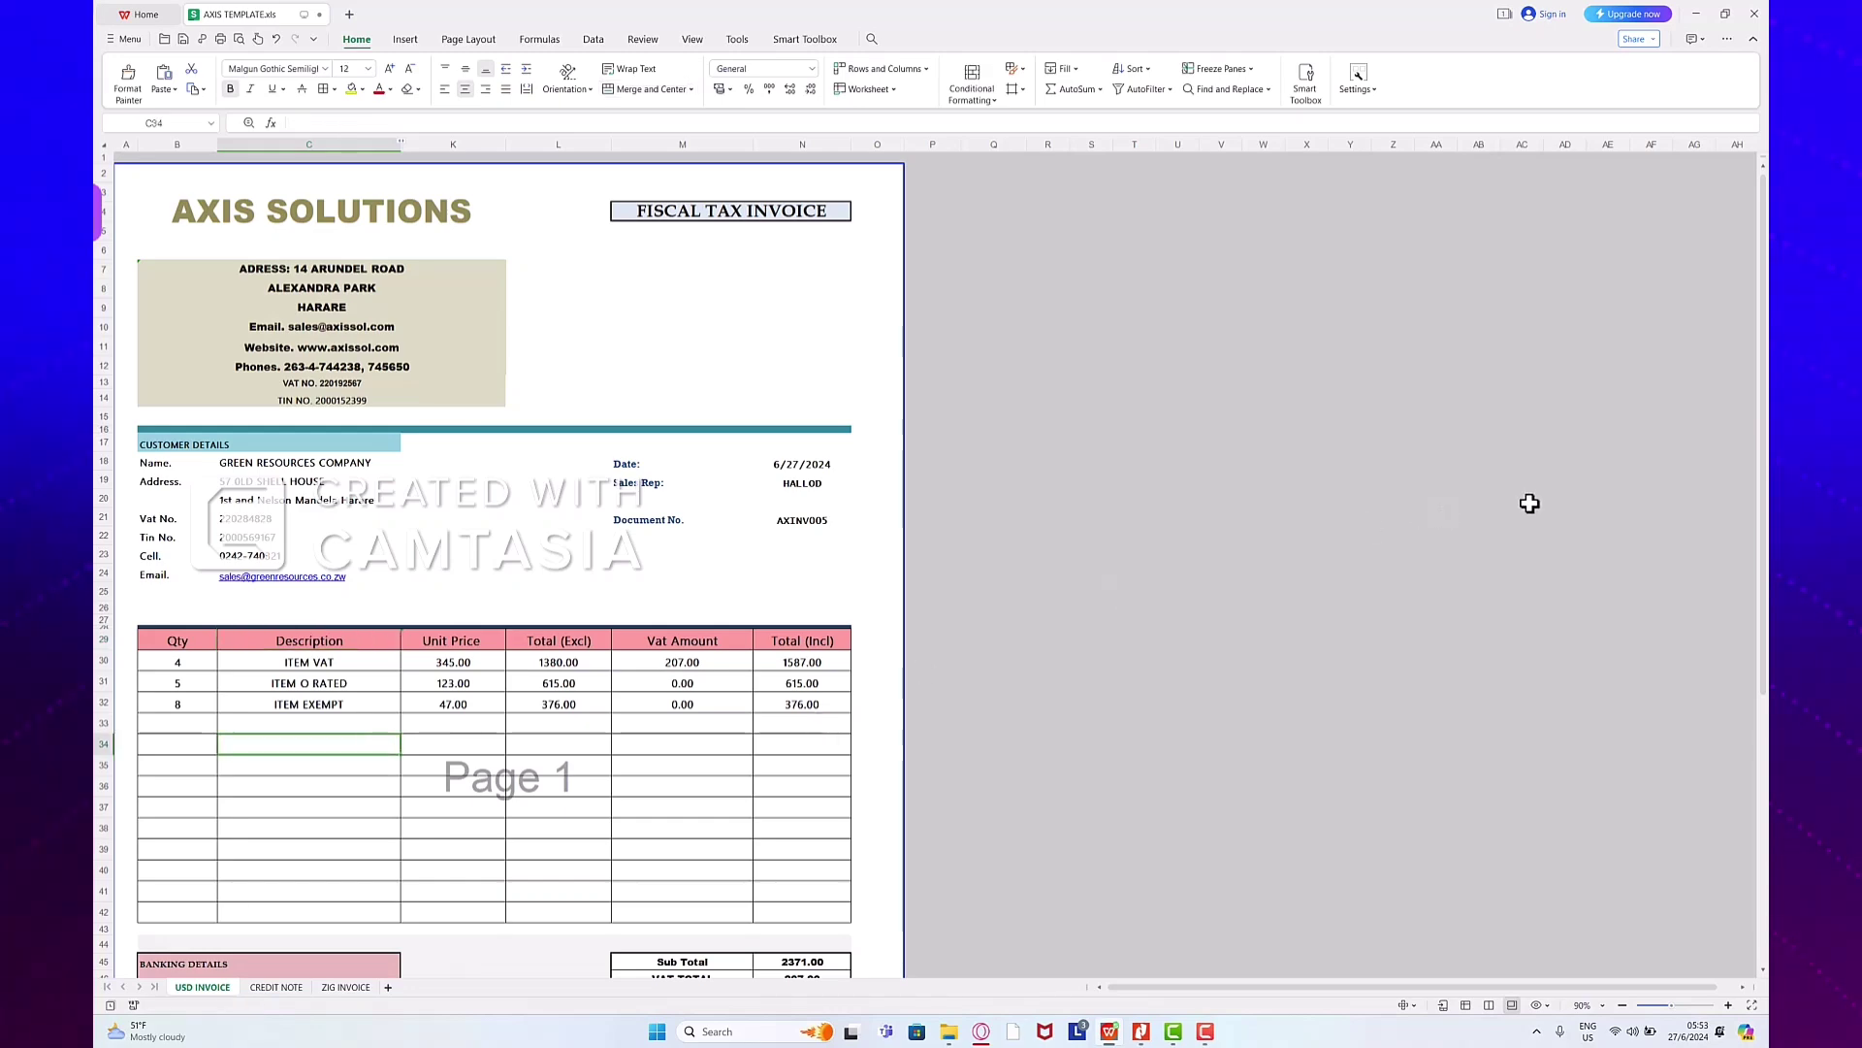
{"action": "scroll", "coordinate": [1764, 607], "scroll_direction": "down", "scroll_amount": 4}
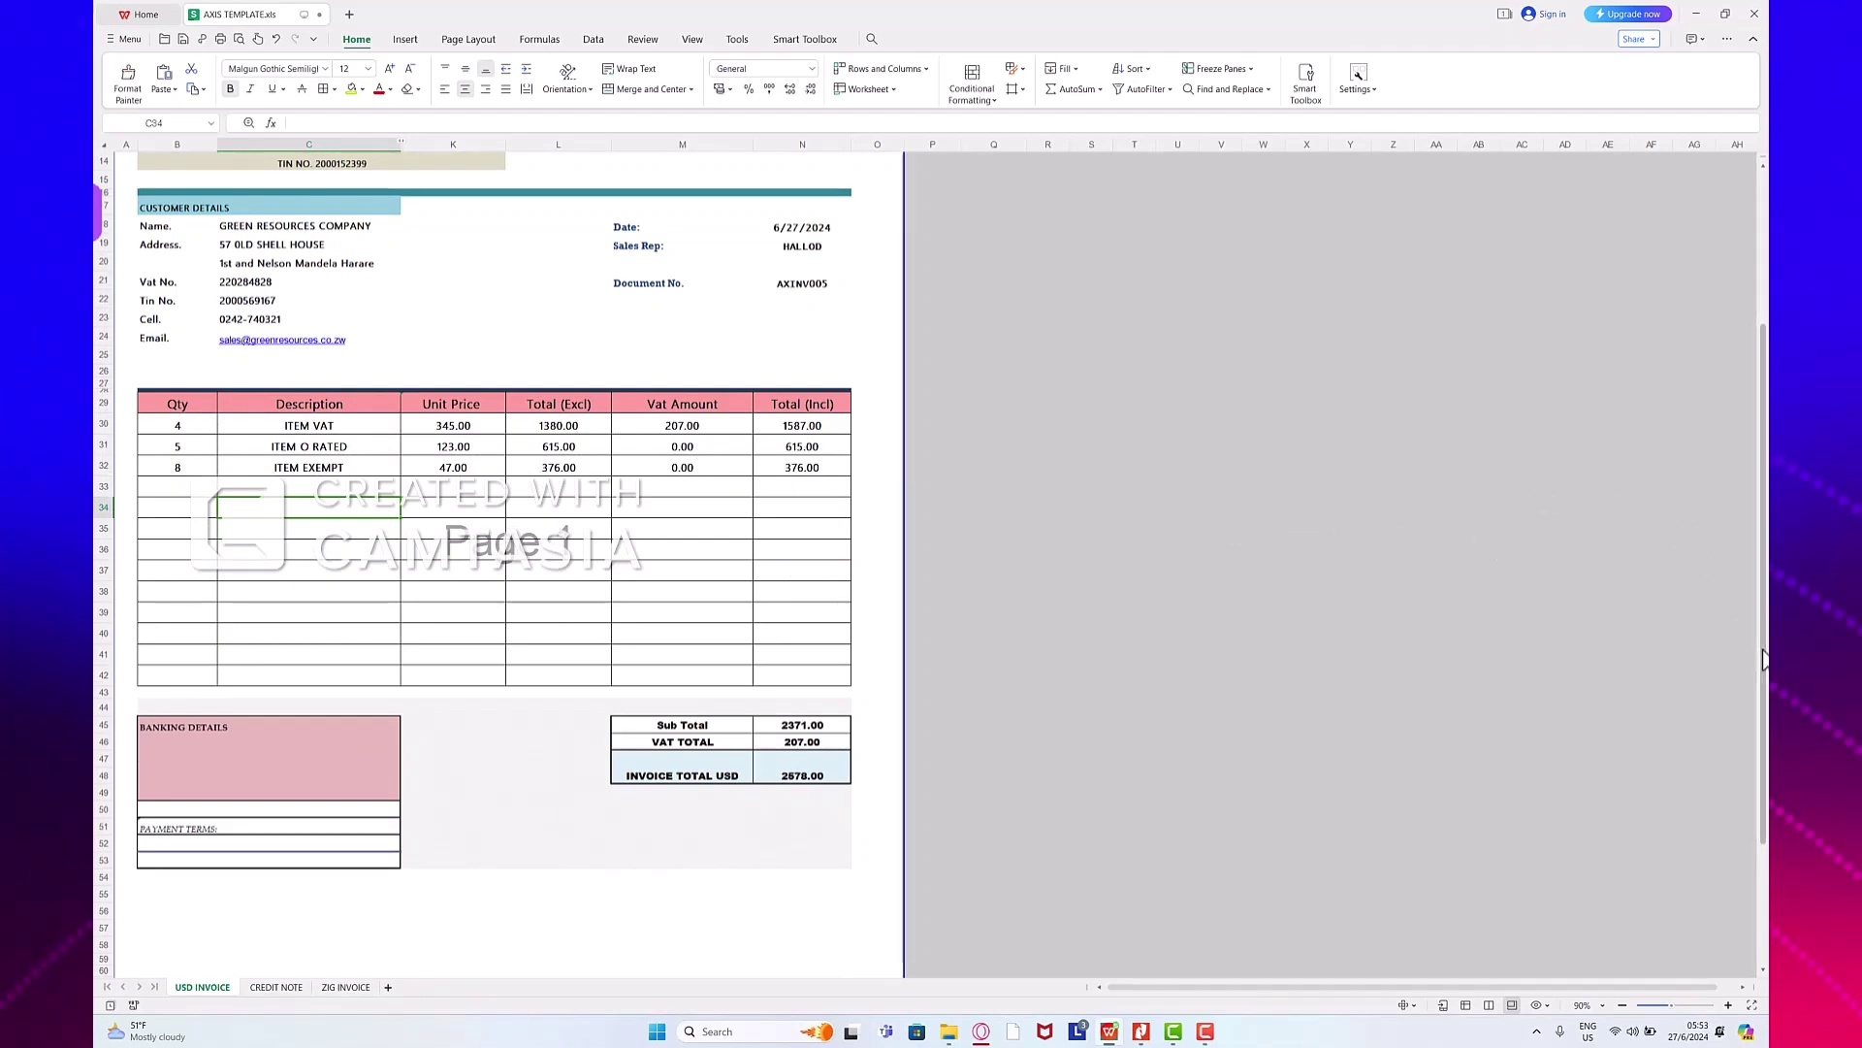
{"action": "left_click_drag", "start_coordinate": [1764, 660], "coordinate": [1741, 517]}
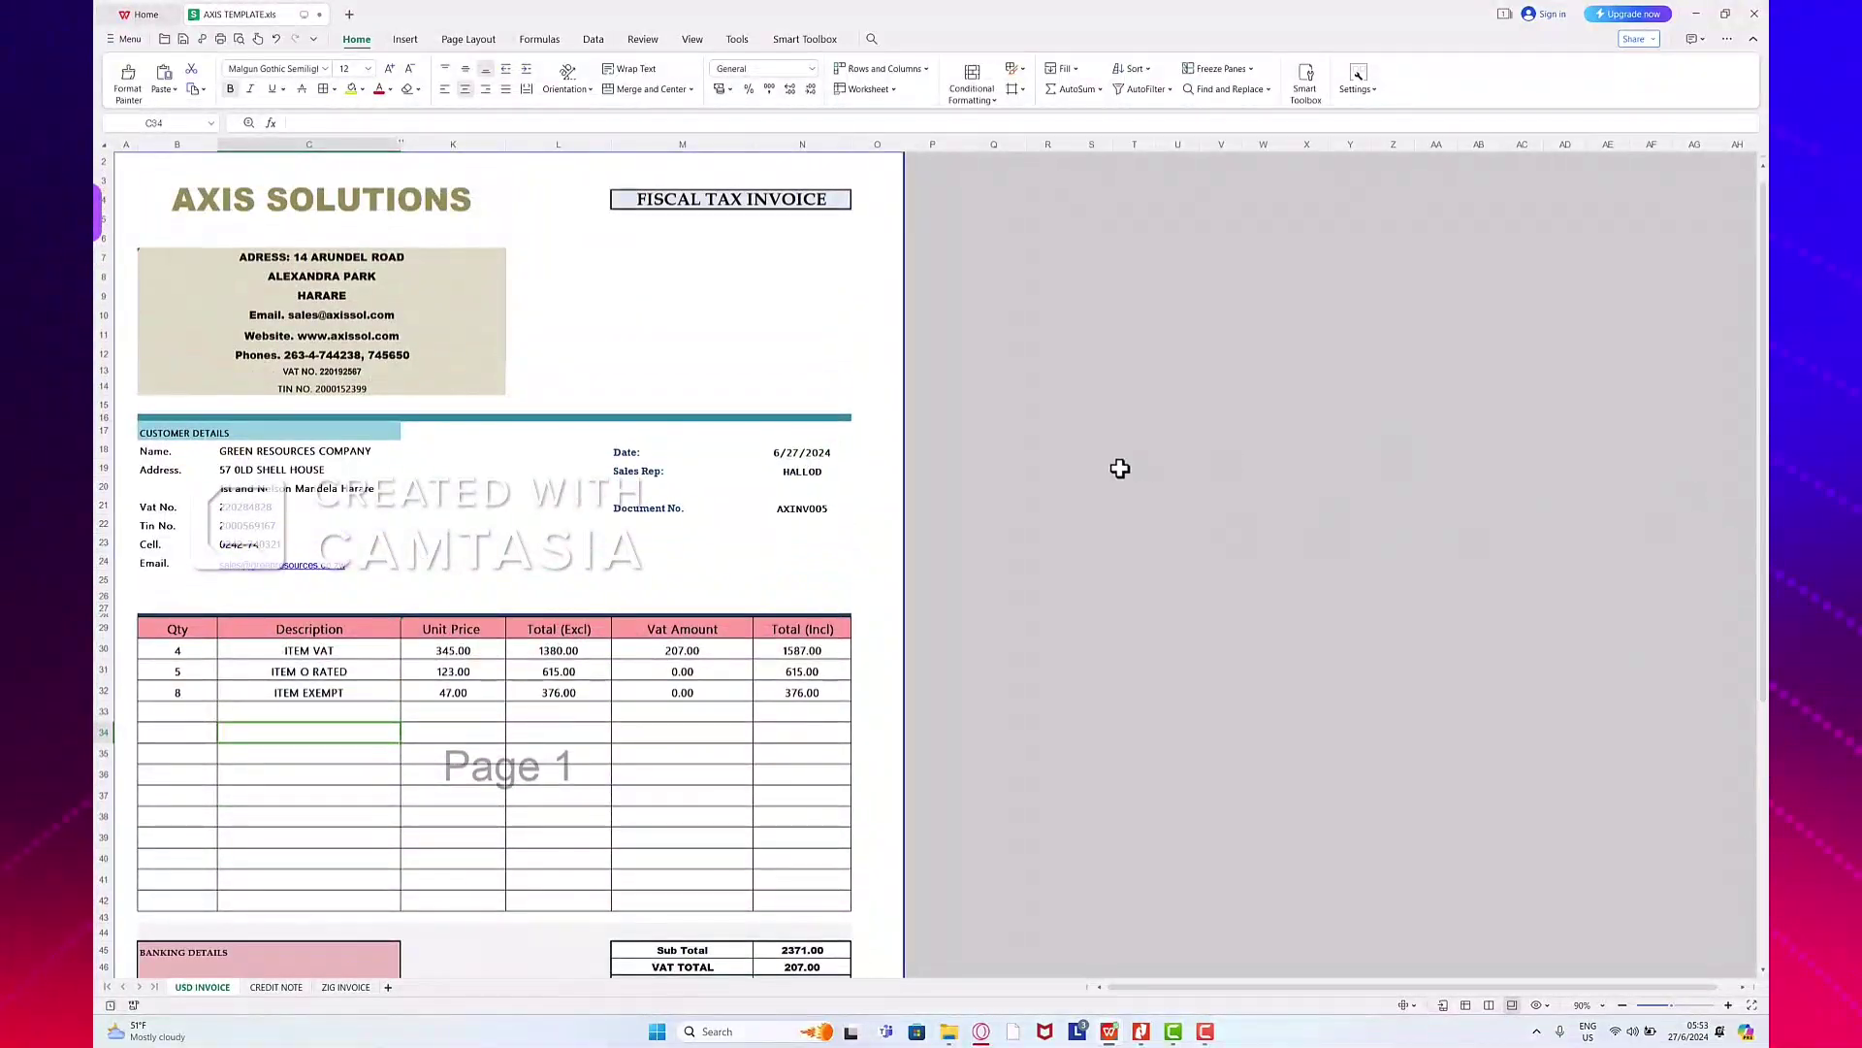
Step: Print the USD invoice sheet with the Revmax Invoice printer and submit it in Revmax Capture
{"action": "left_click", "coordinate": [113, 43]}
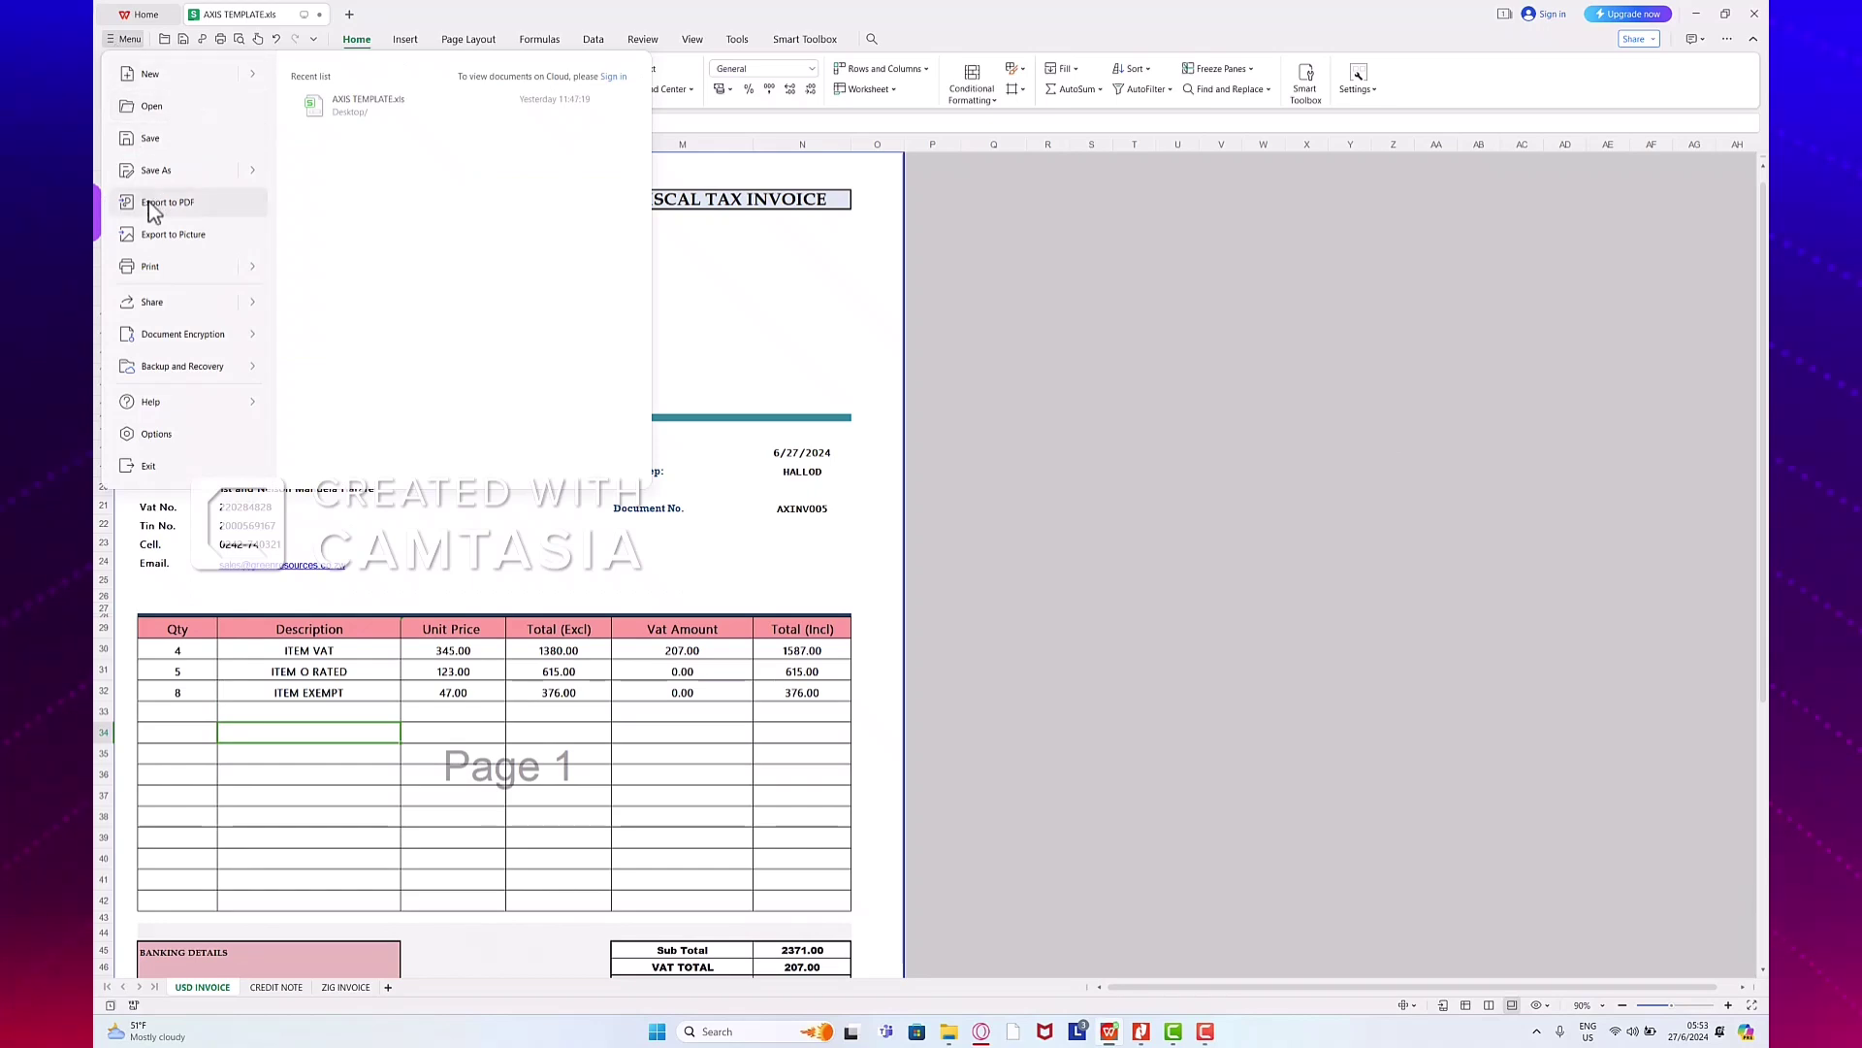
{"action": "left_click", "coordinate": [154, 267]}
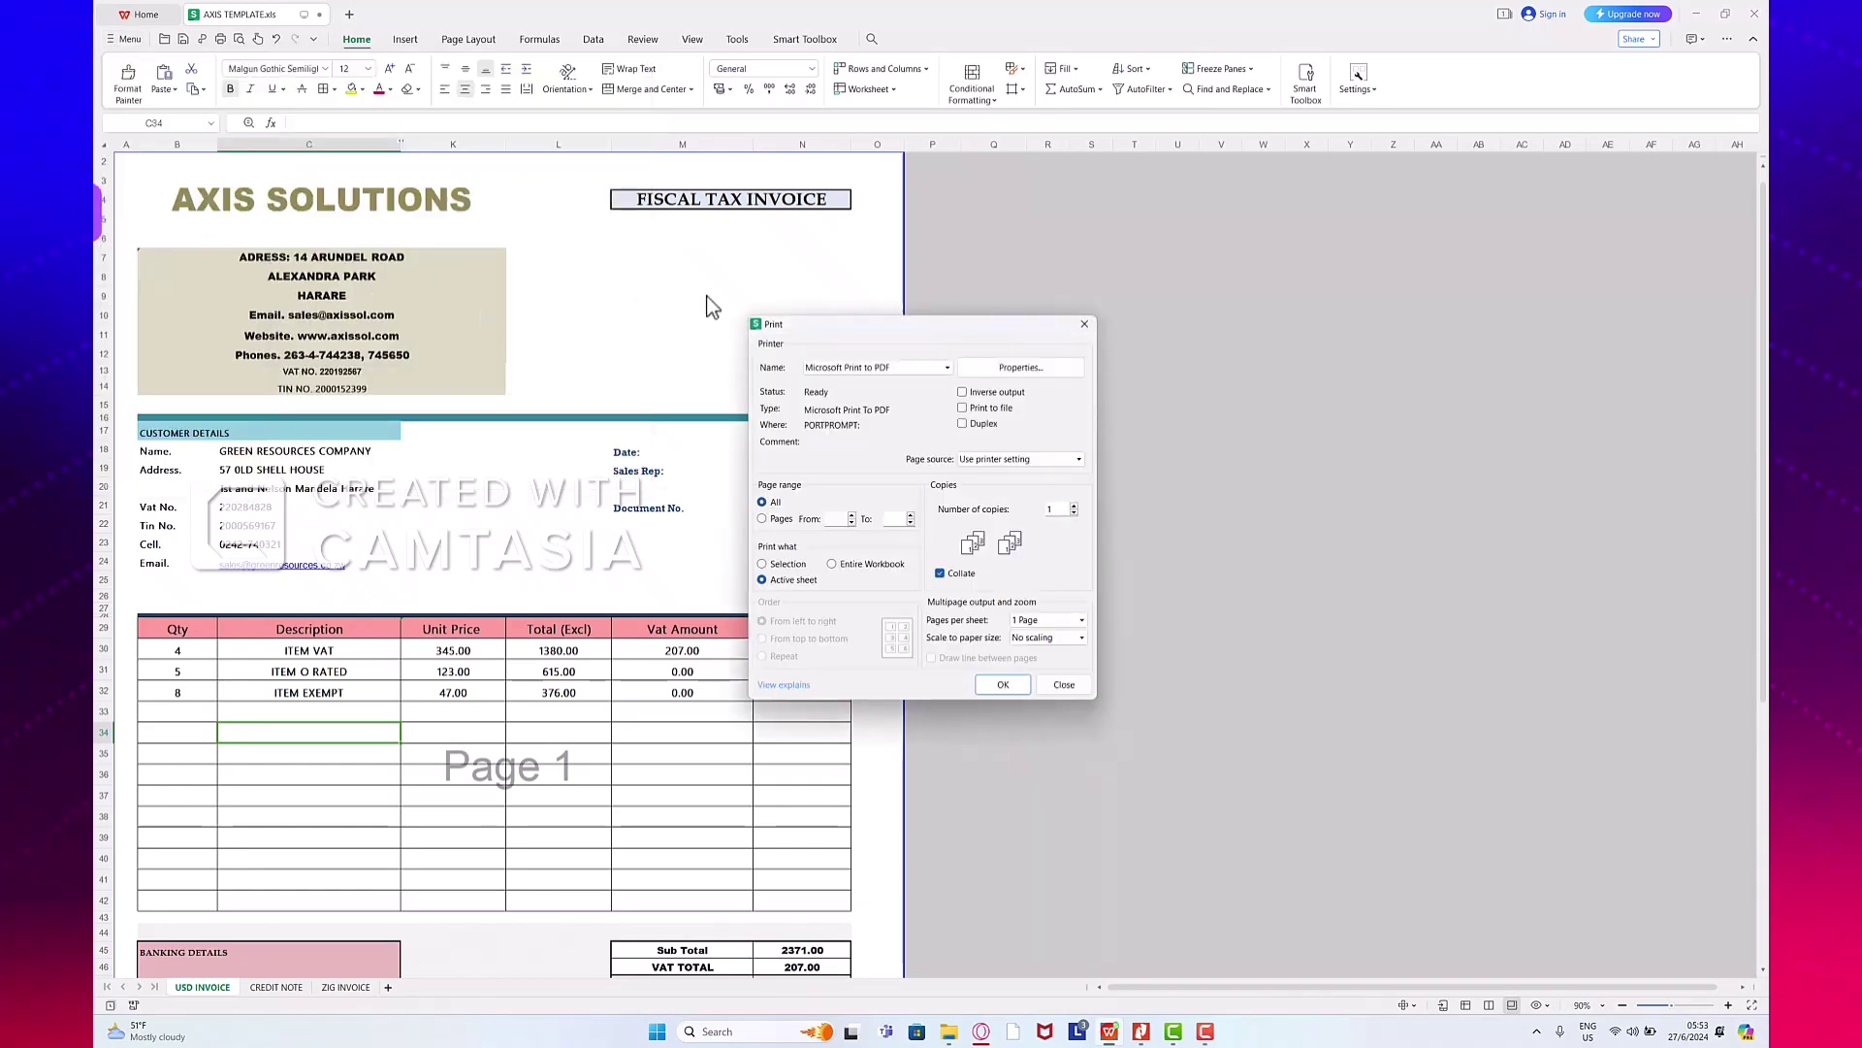
{"action": "left_click", "coordinate": [852, 370]}
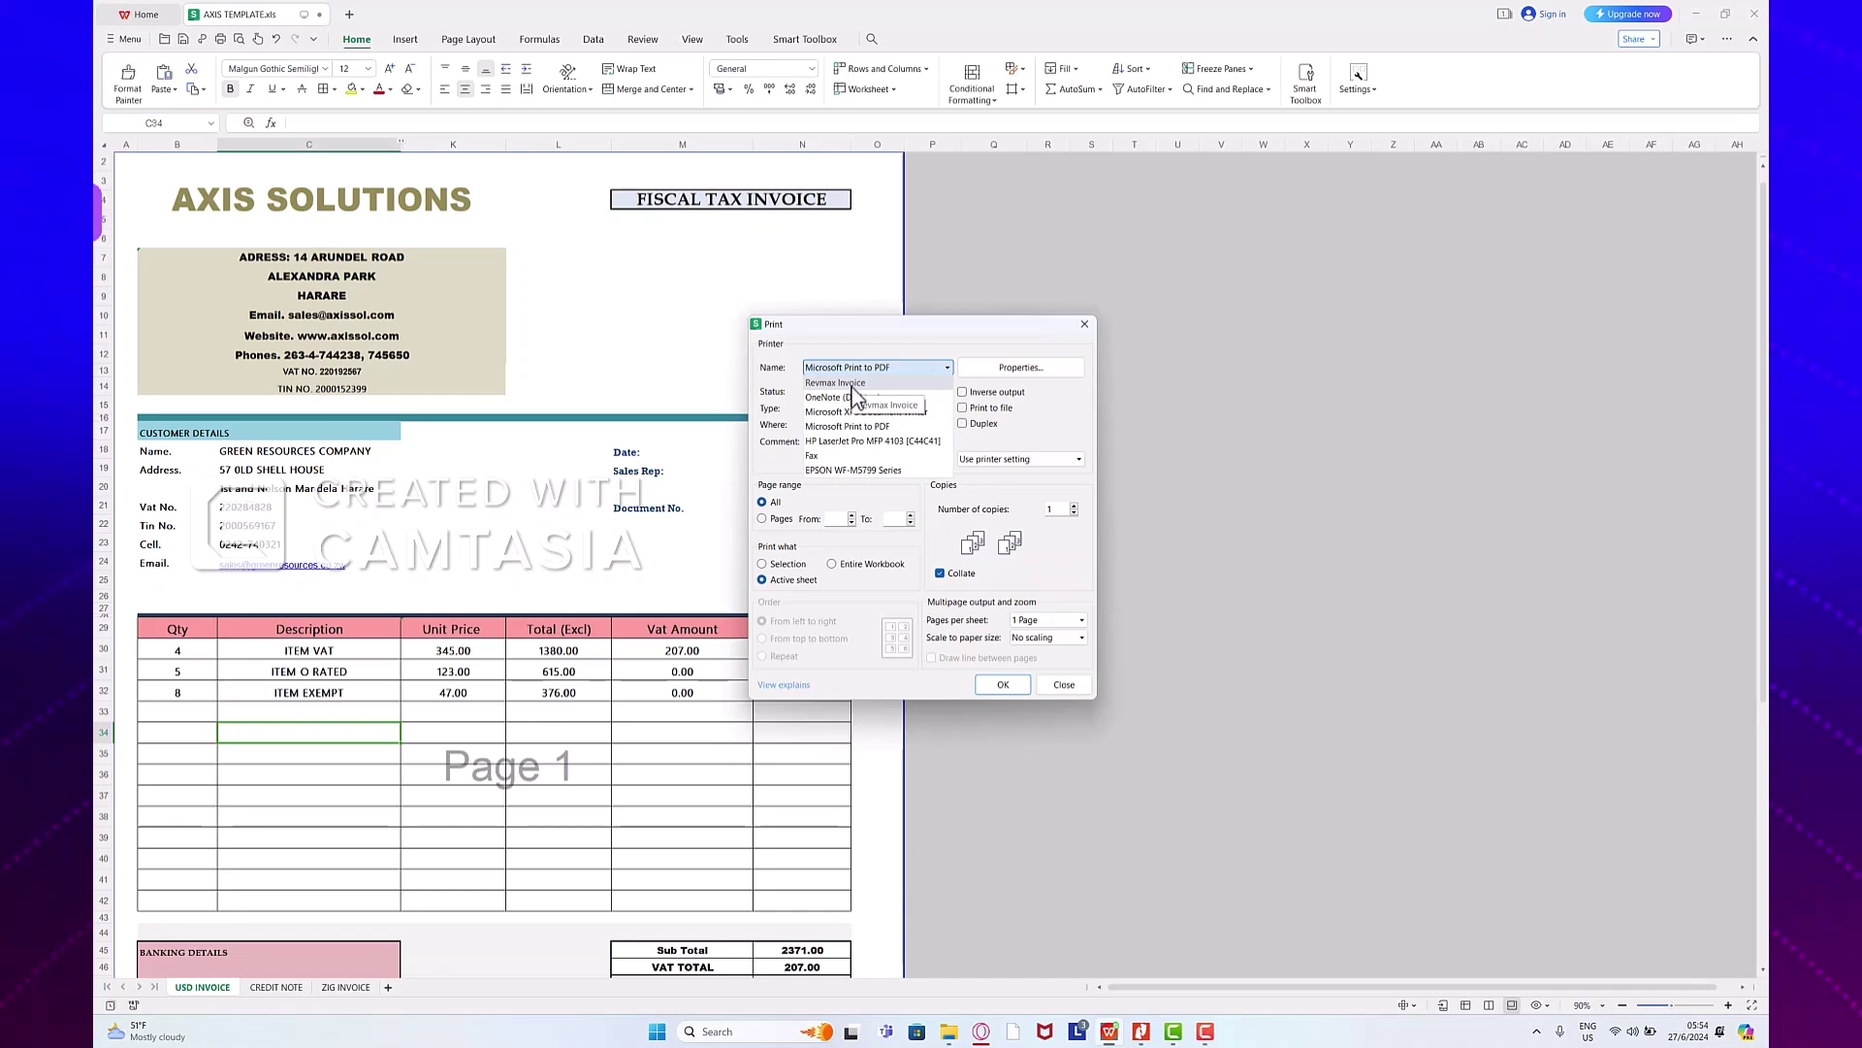
{"action": "left_click", "coordinate": [852, 386]}
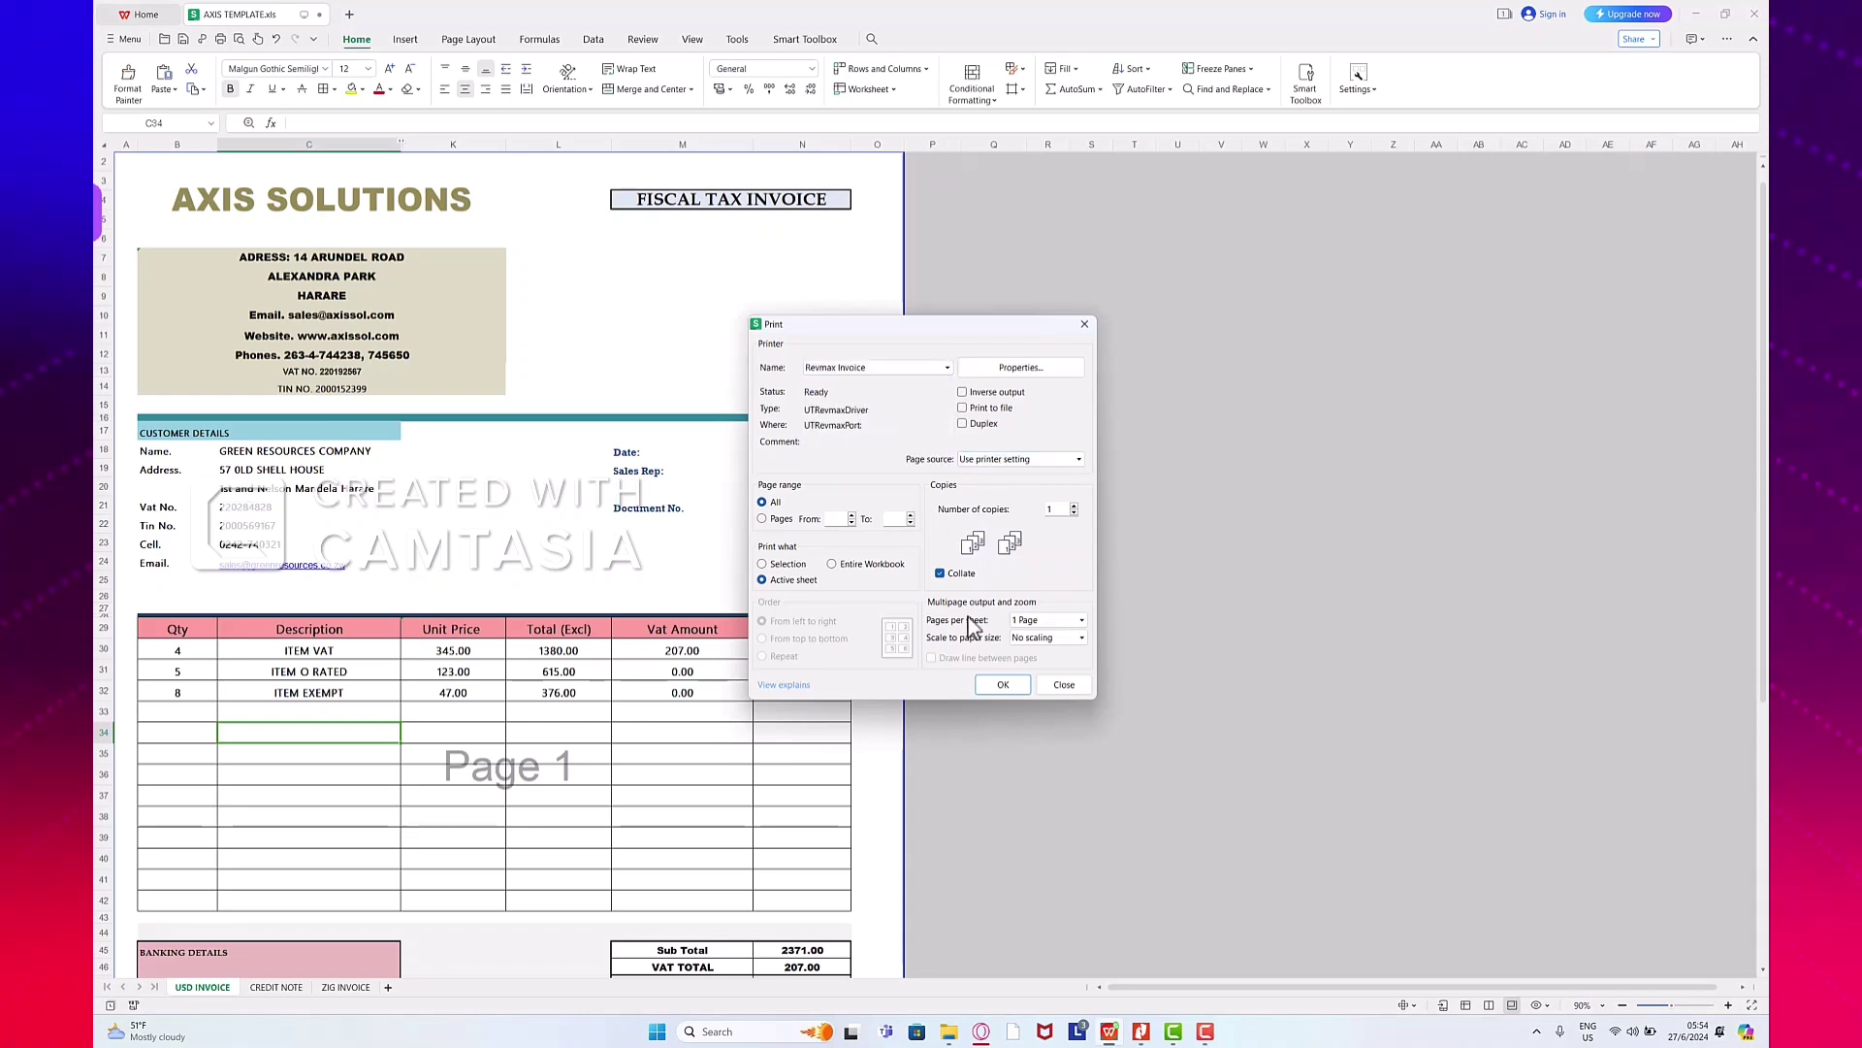
{"action": "left_click", "coordinate": [1001, 684]}
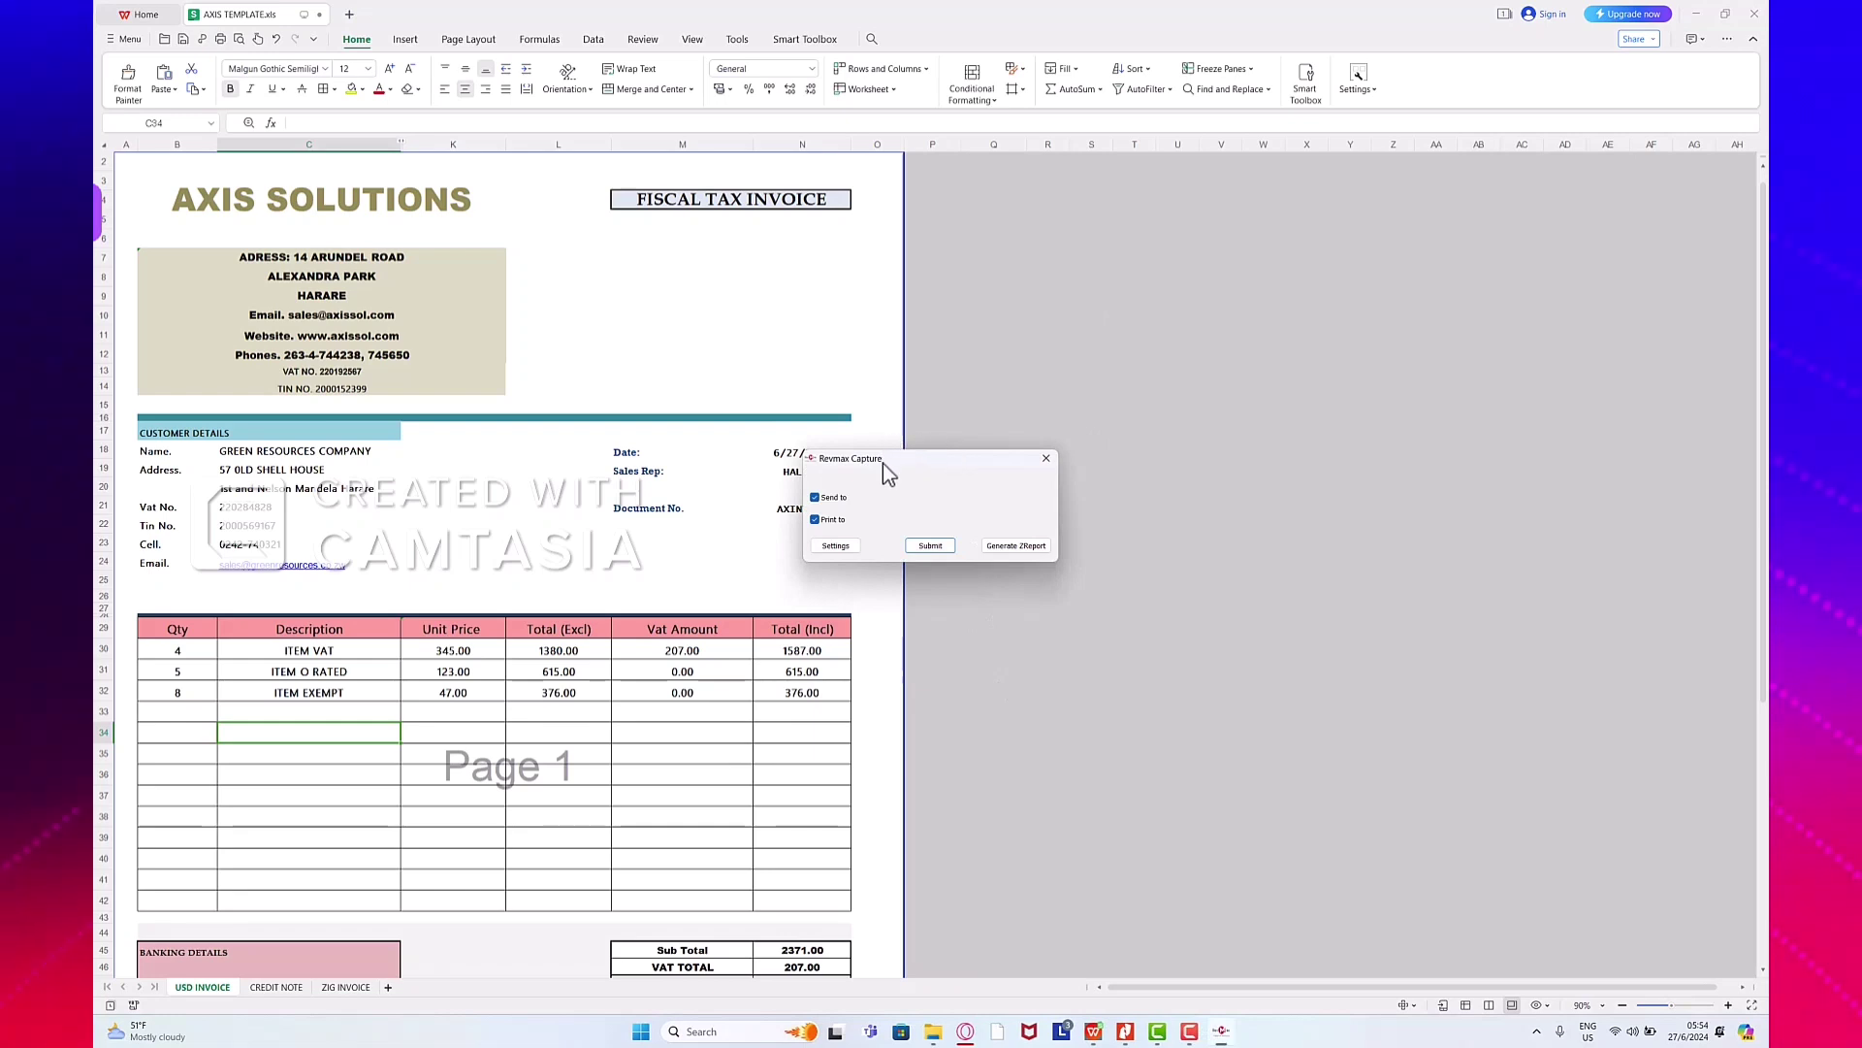
{"action": "left_click", "coordinate": [928, 547]}
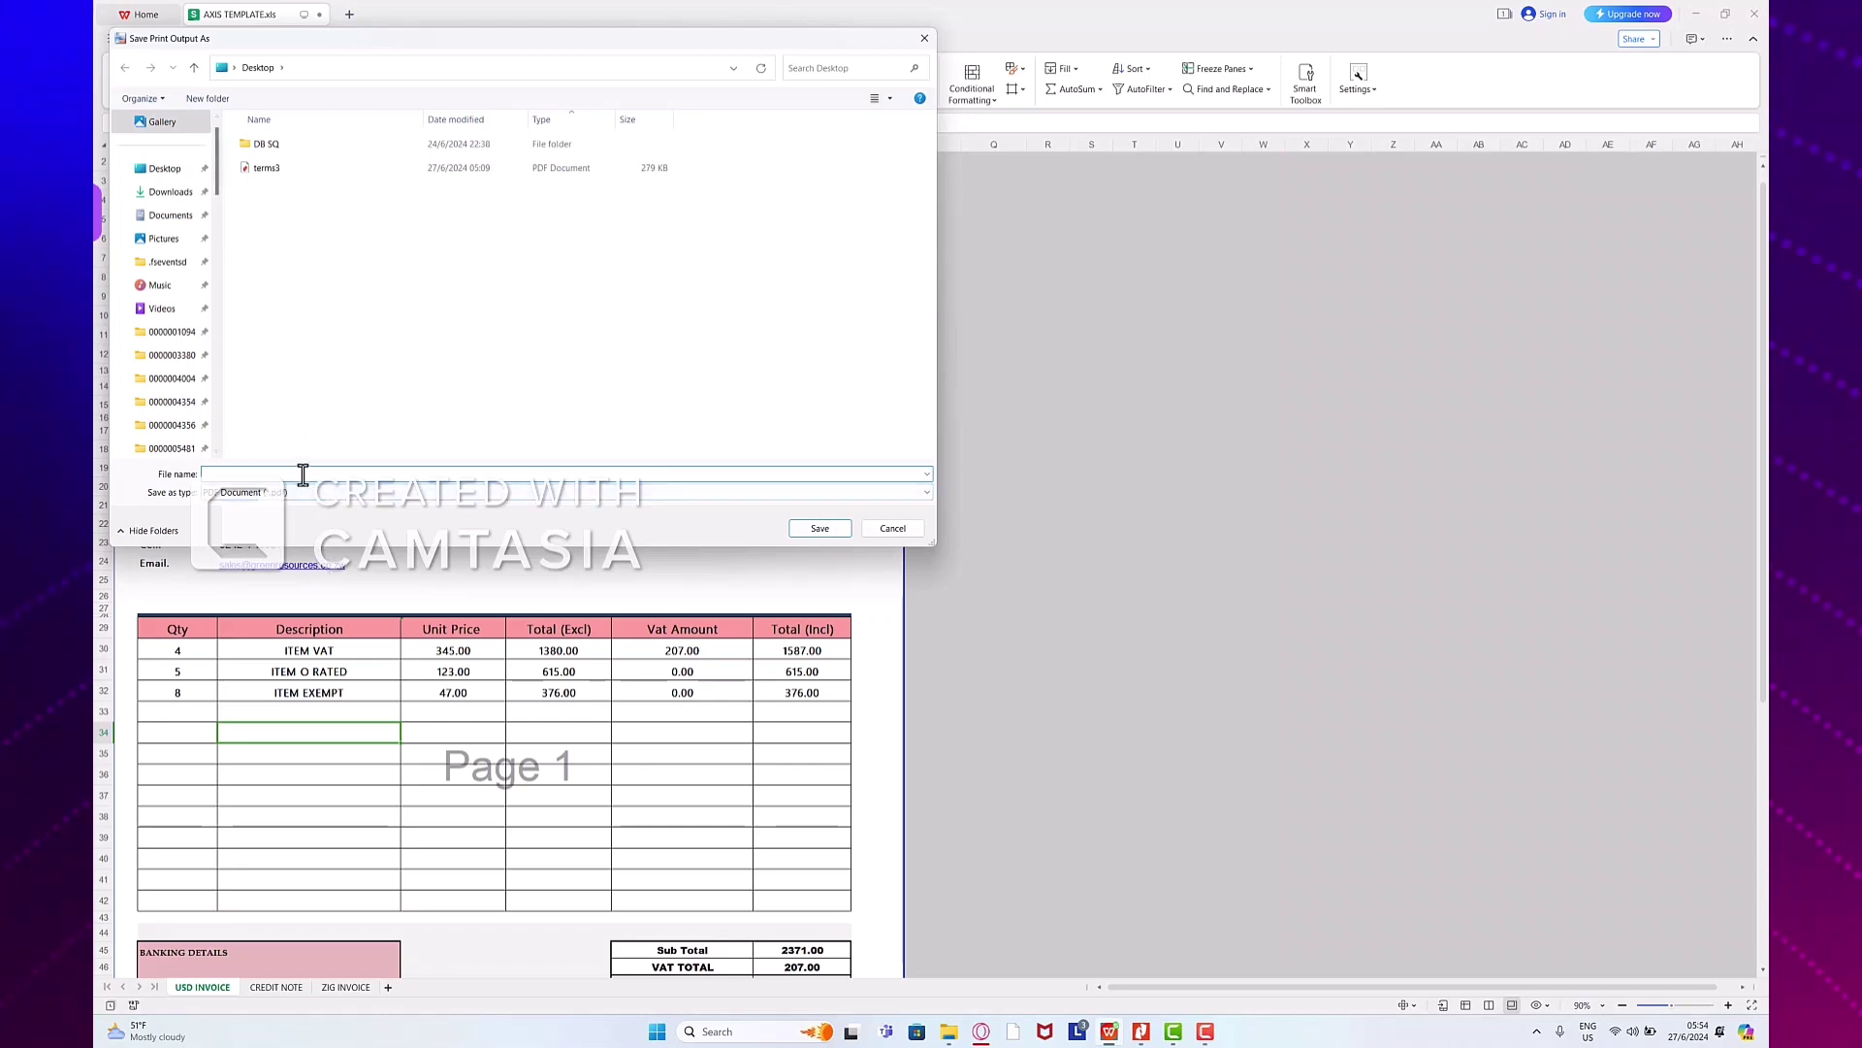
Step: Save the print output as a PDF named "test 1" on the Desktop
{"action": "left_click", "coordinate": [161, 169]}
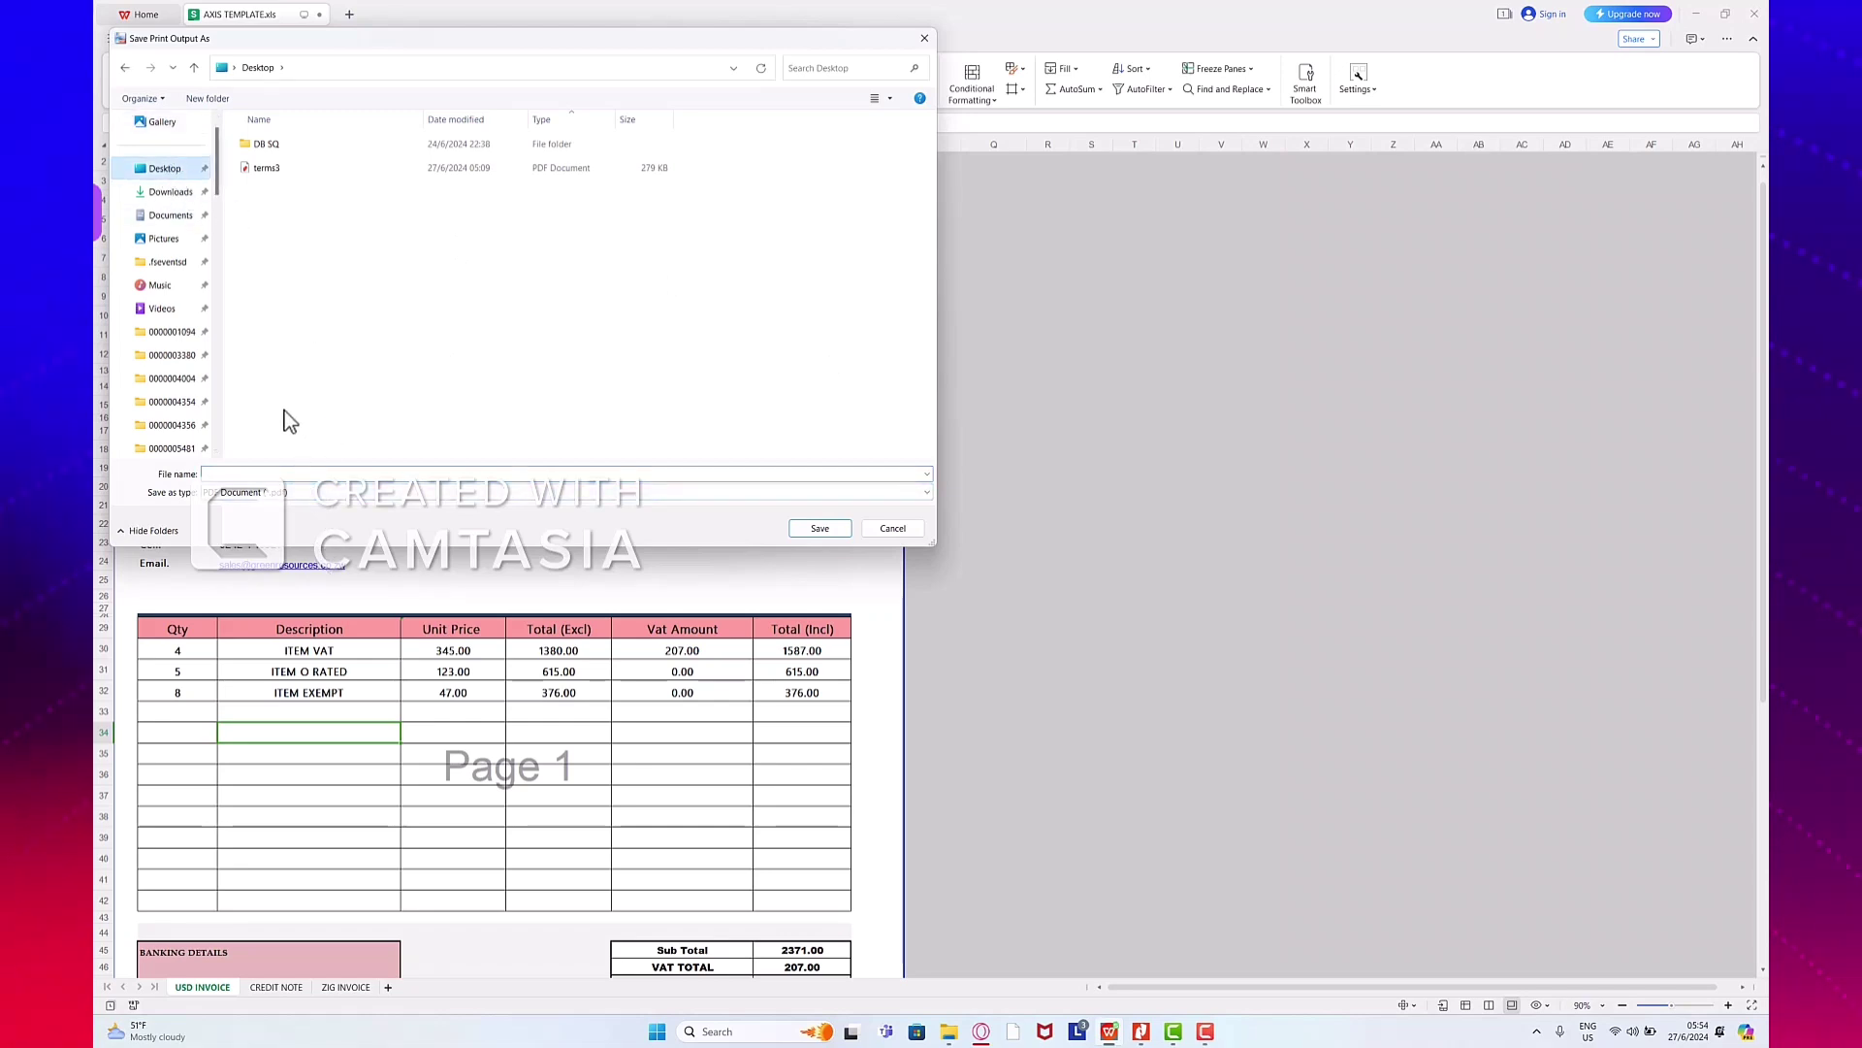
{"action": "left_click", "coordinate": [275, 472]}
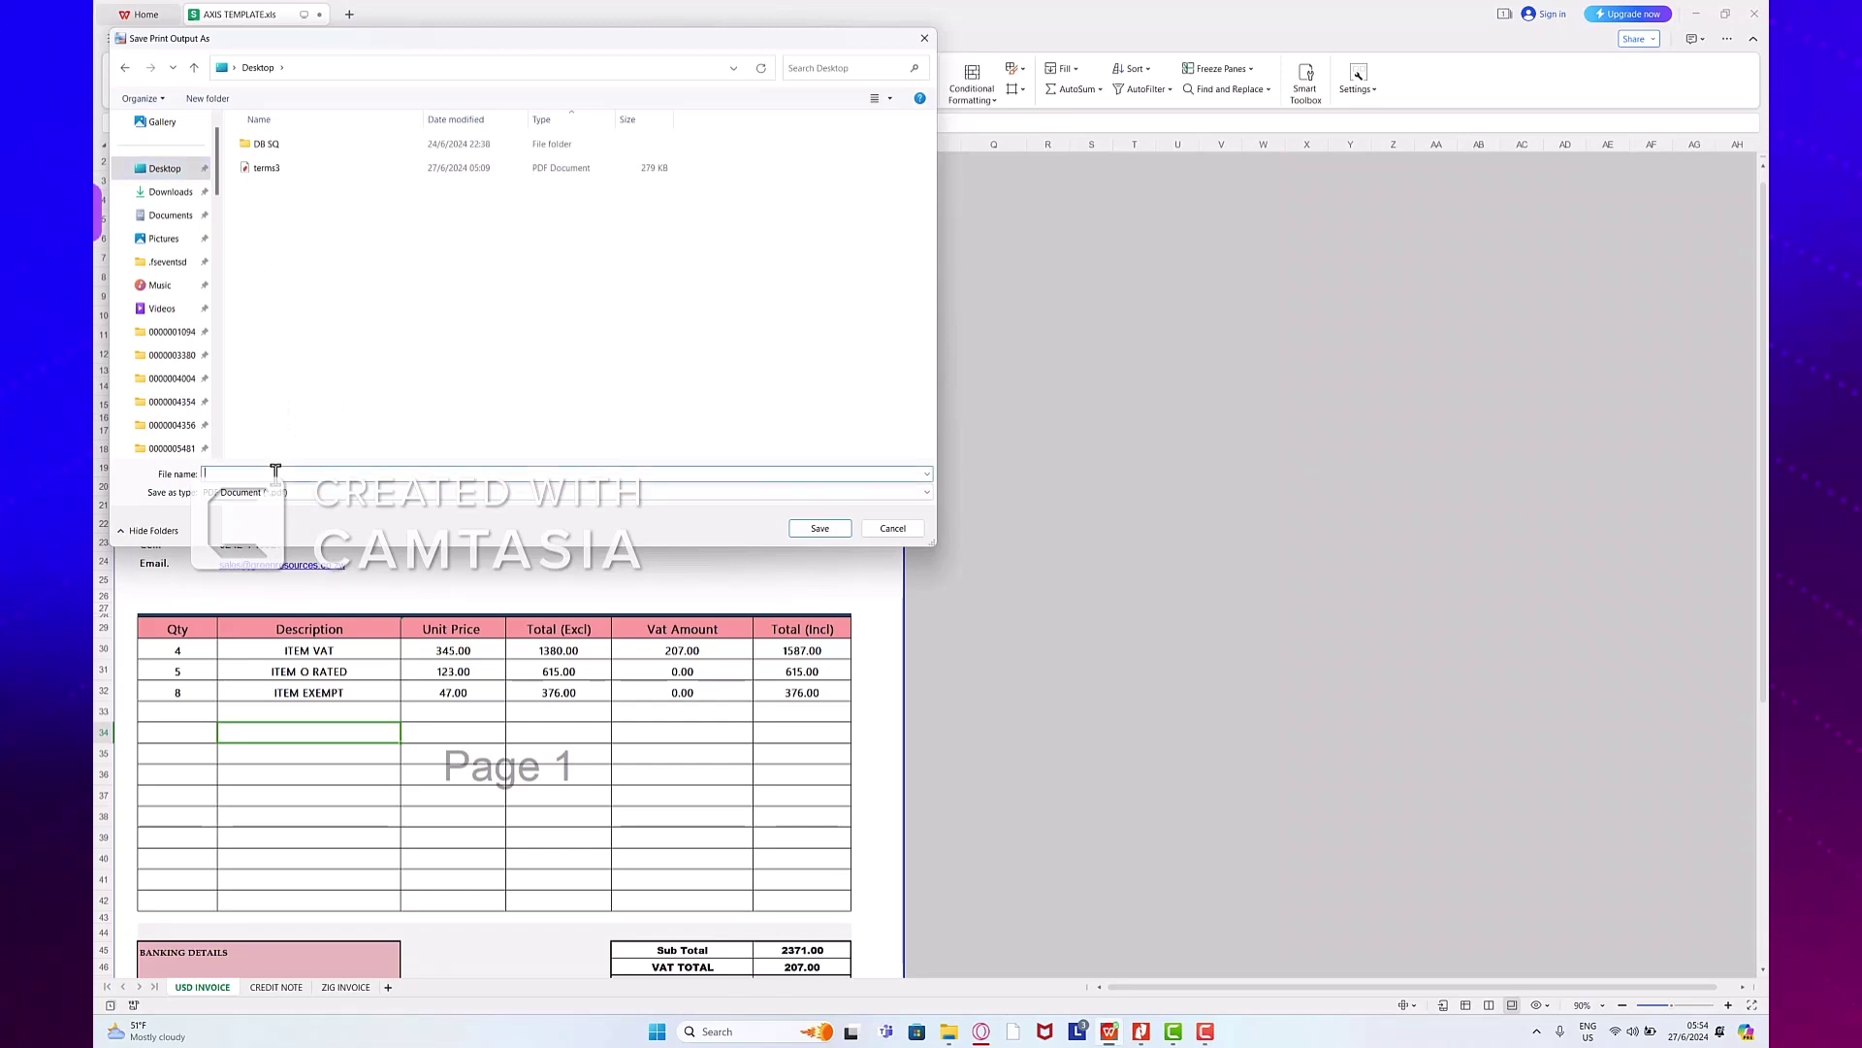
{"action": "type", "text": "test 1"}
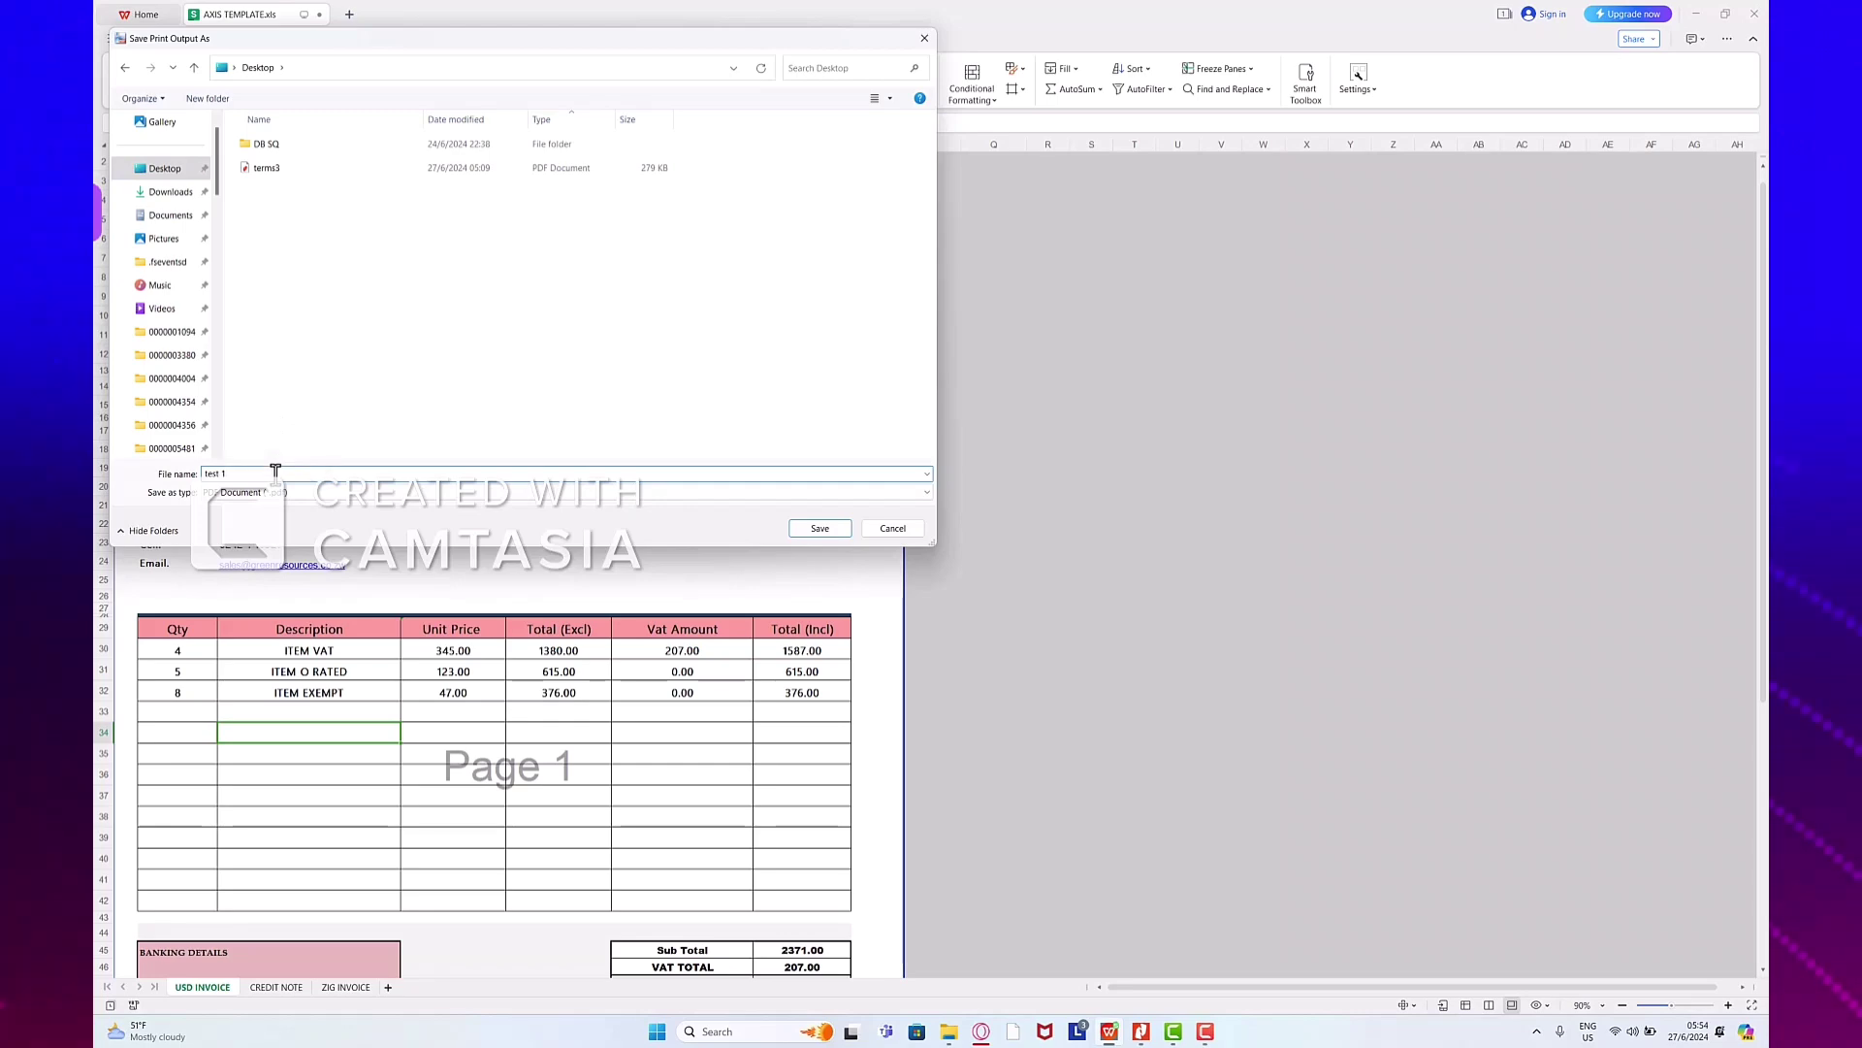
{"action": "left_click", "coordinate": [820, 530]}
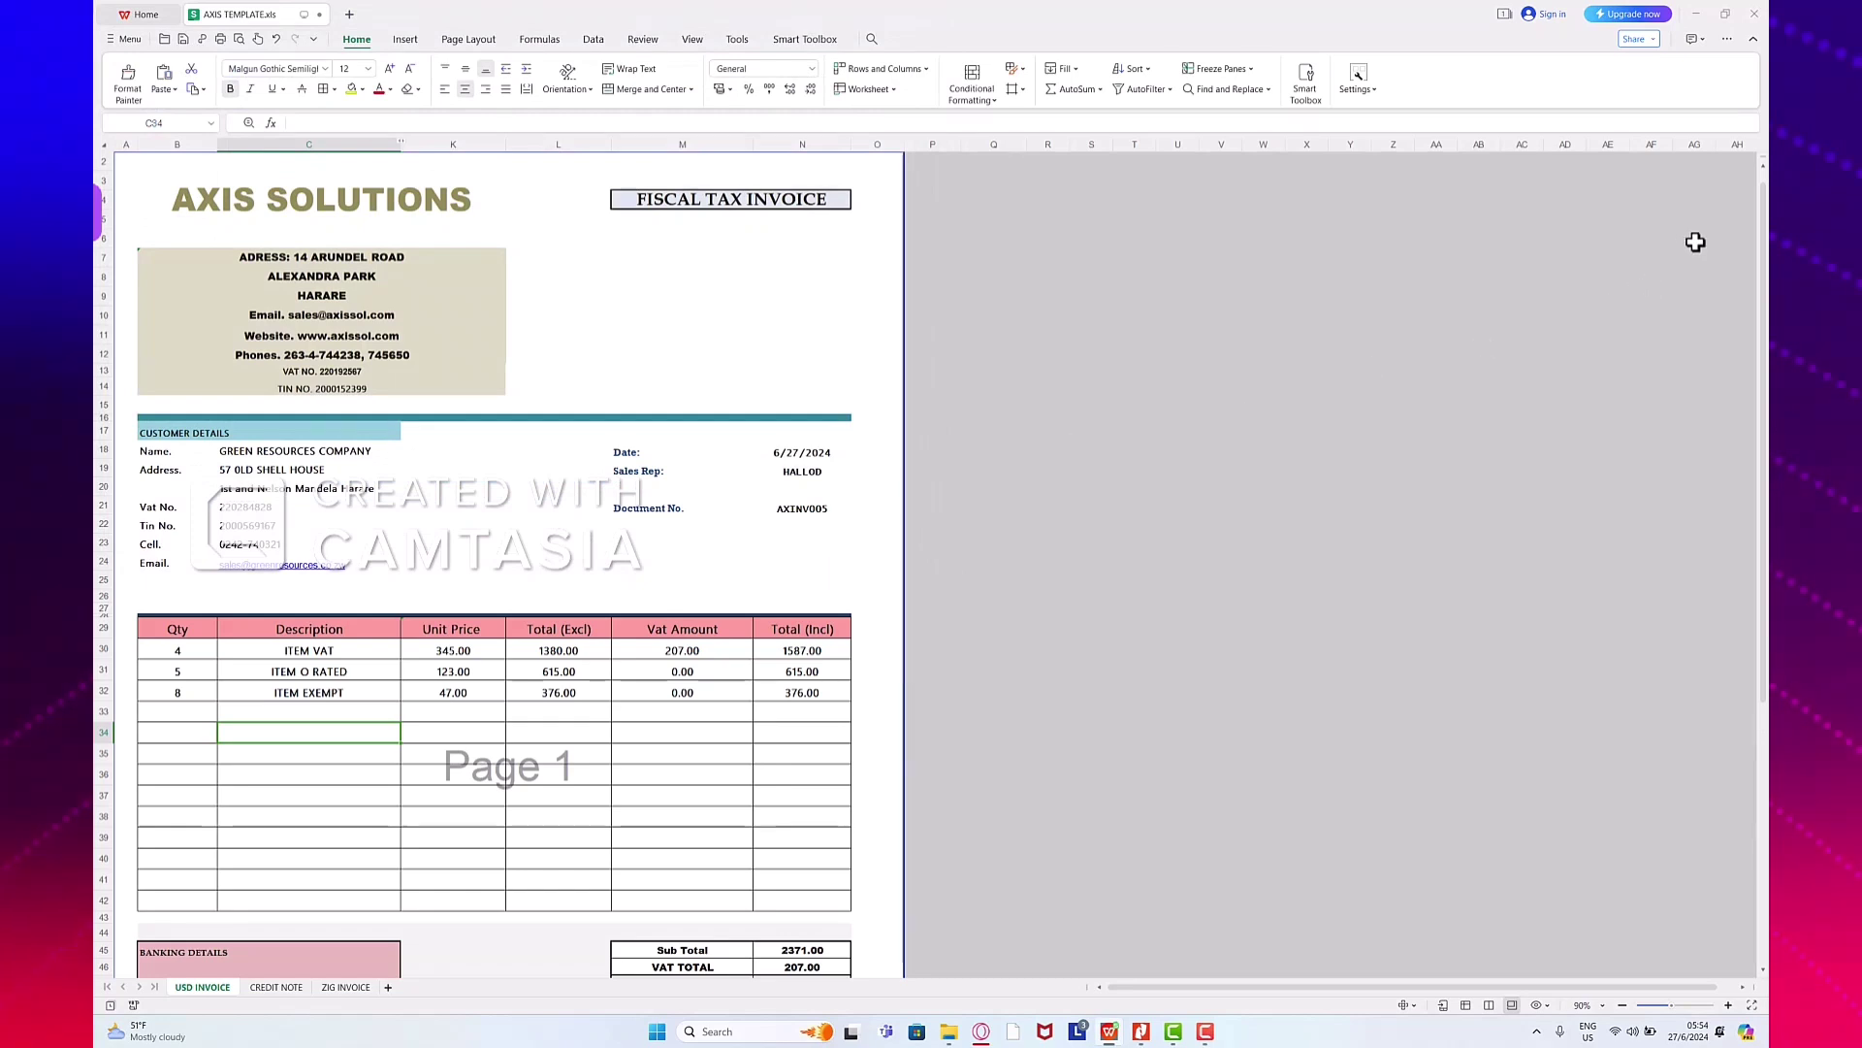
Step: Open the test 1 PDF from the desktop to inspect the fiscalised invoice and its QR code, and return to the AXIS TEMPLATE workbook
{"action": "left_click", "coordinate": [1696, 14]}
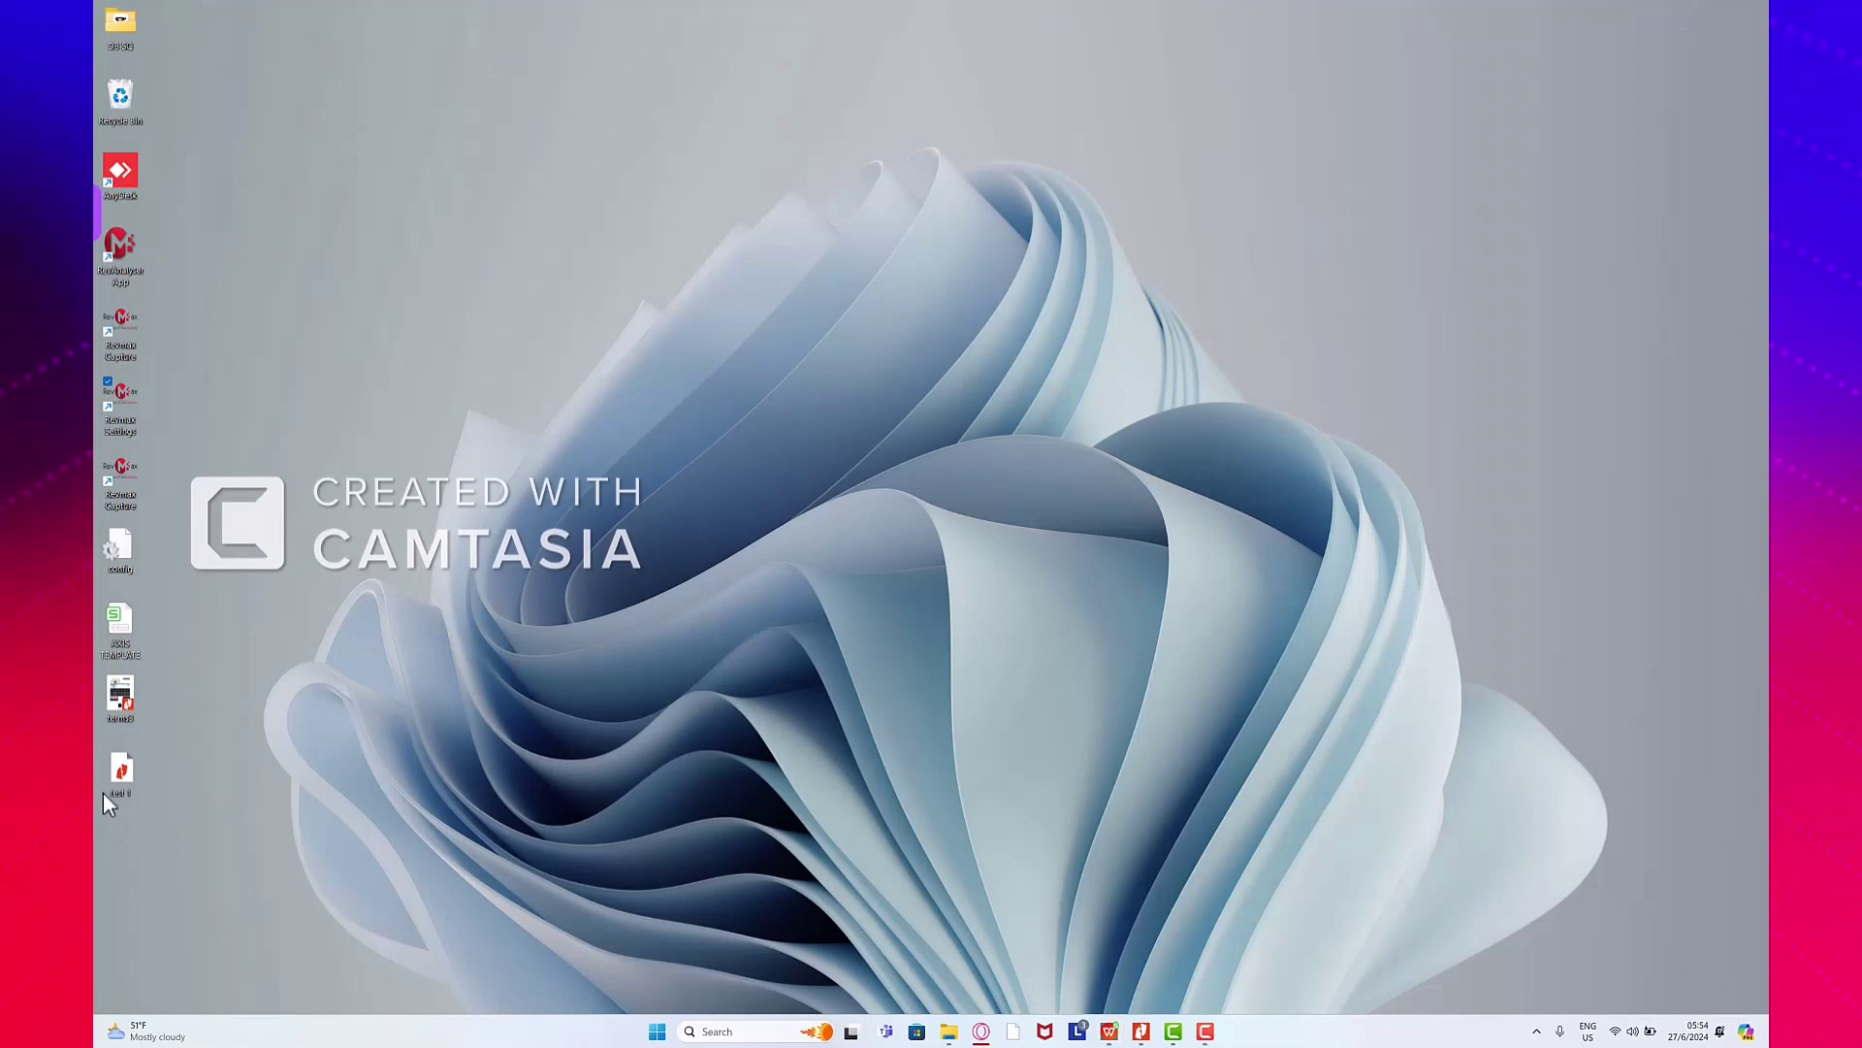
{"action": "left_click", "coordinate": [120, 767]}
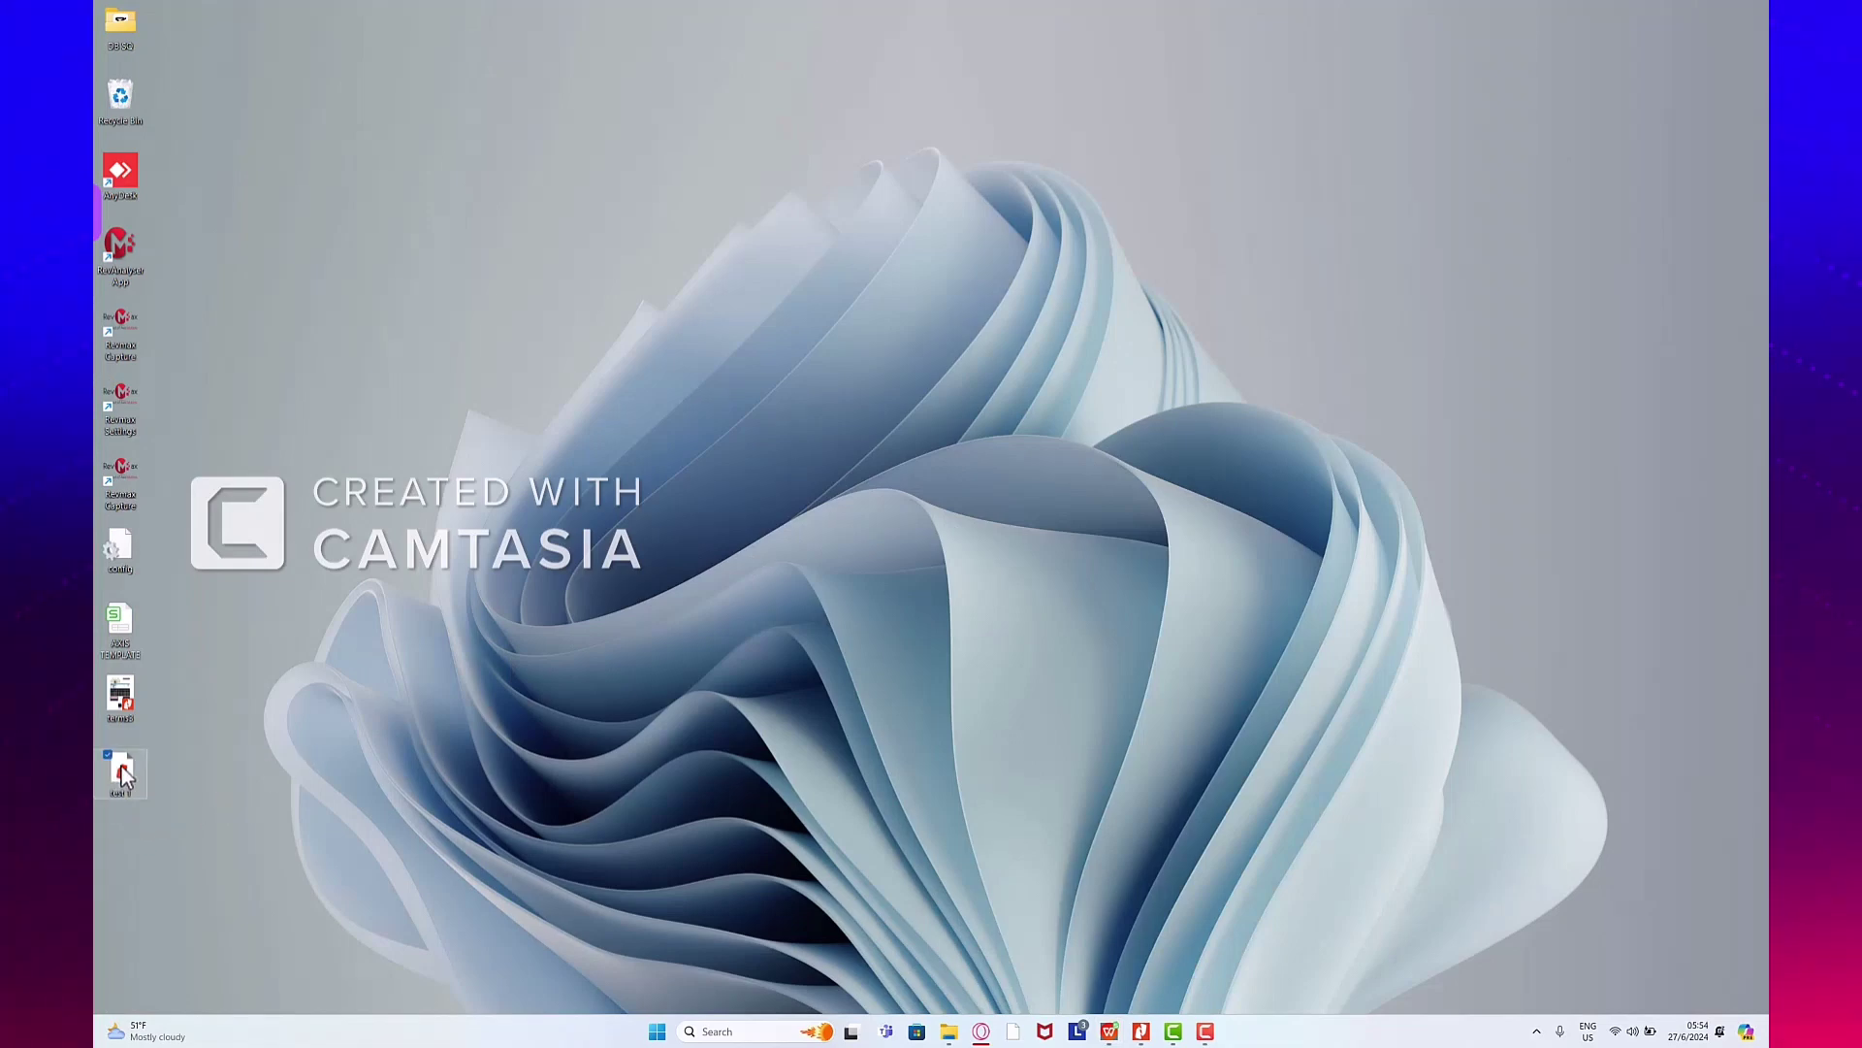
{"action": "double_click", "coordinate": [120, 767]}
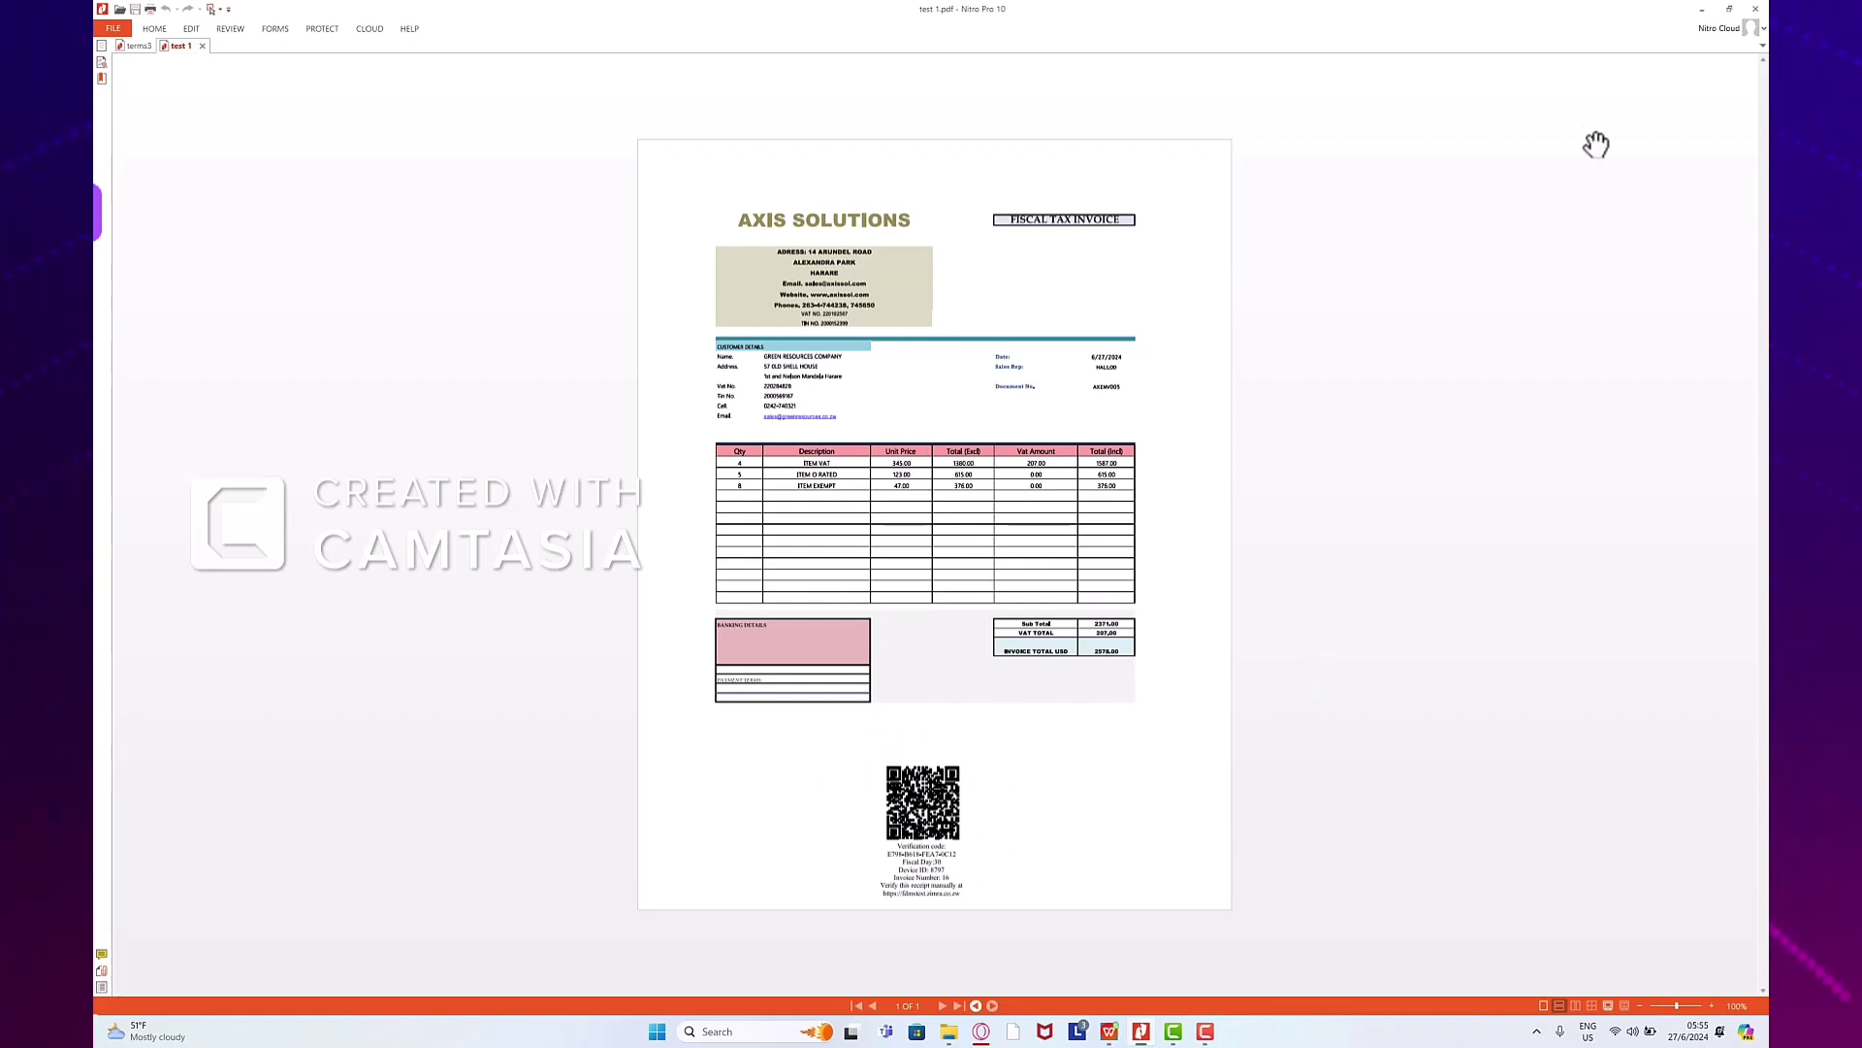
{"action": "left_click", "coordinate": [1701, 10]}
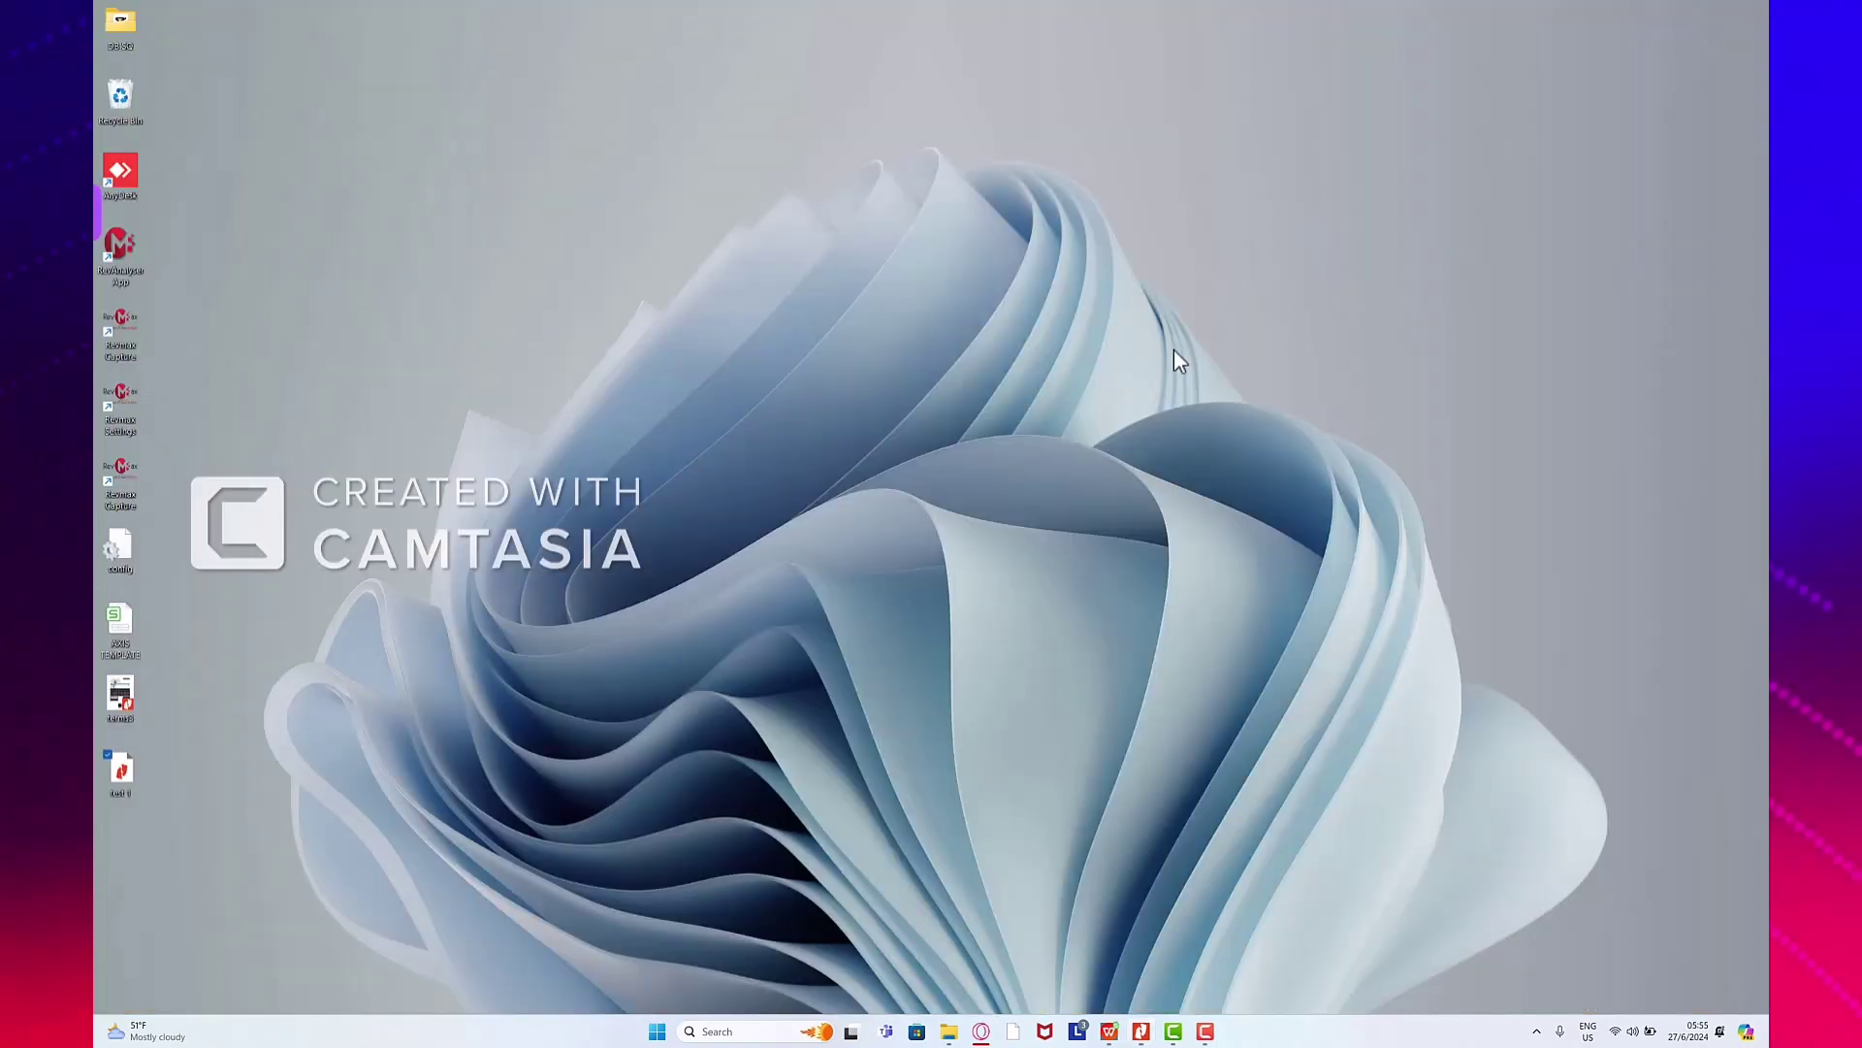
{"action": "left_click", "coordinate": [1111, 1032]}
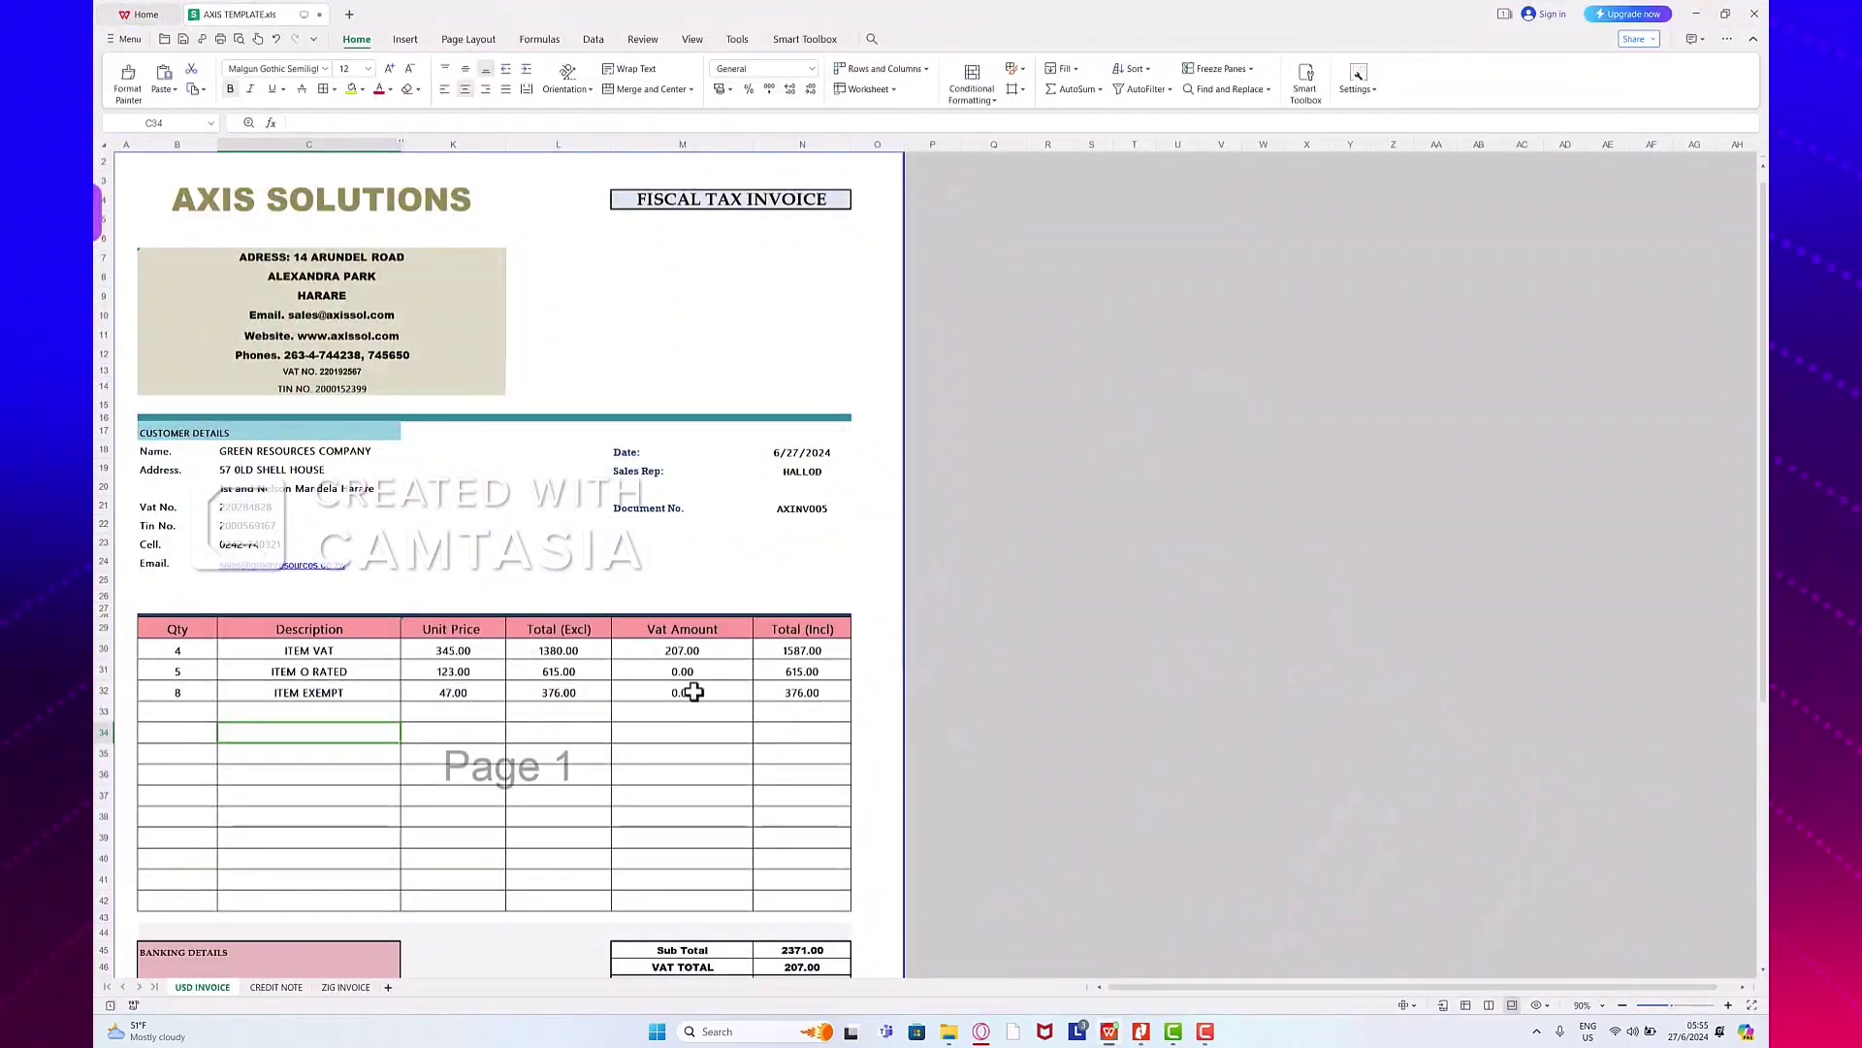
Step: Leave the workbook and switch to File Explorer to open the Documents folder inside Revmax on the Windows-SSD (C:) drive
{"action": "left_click", "coordinate": [1649, 607]}
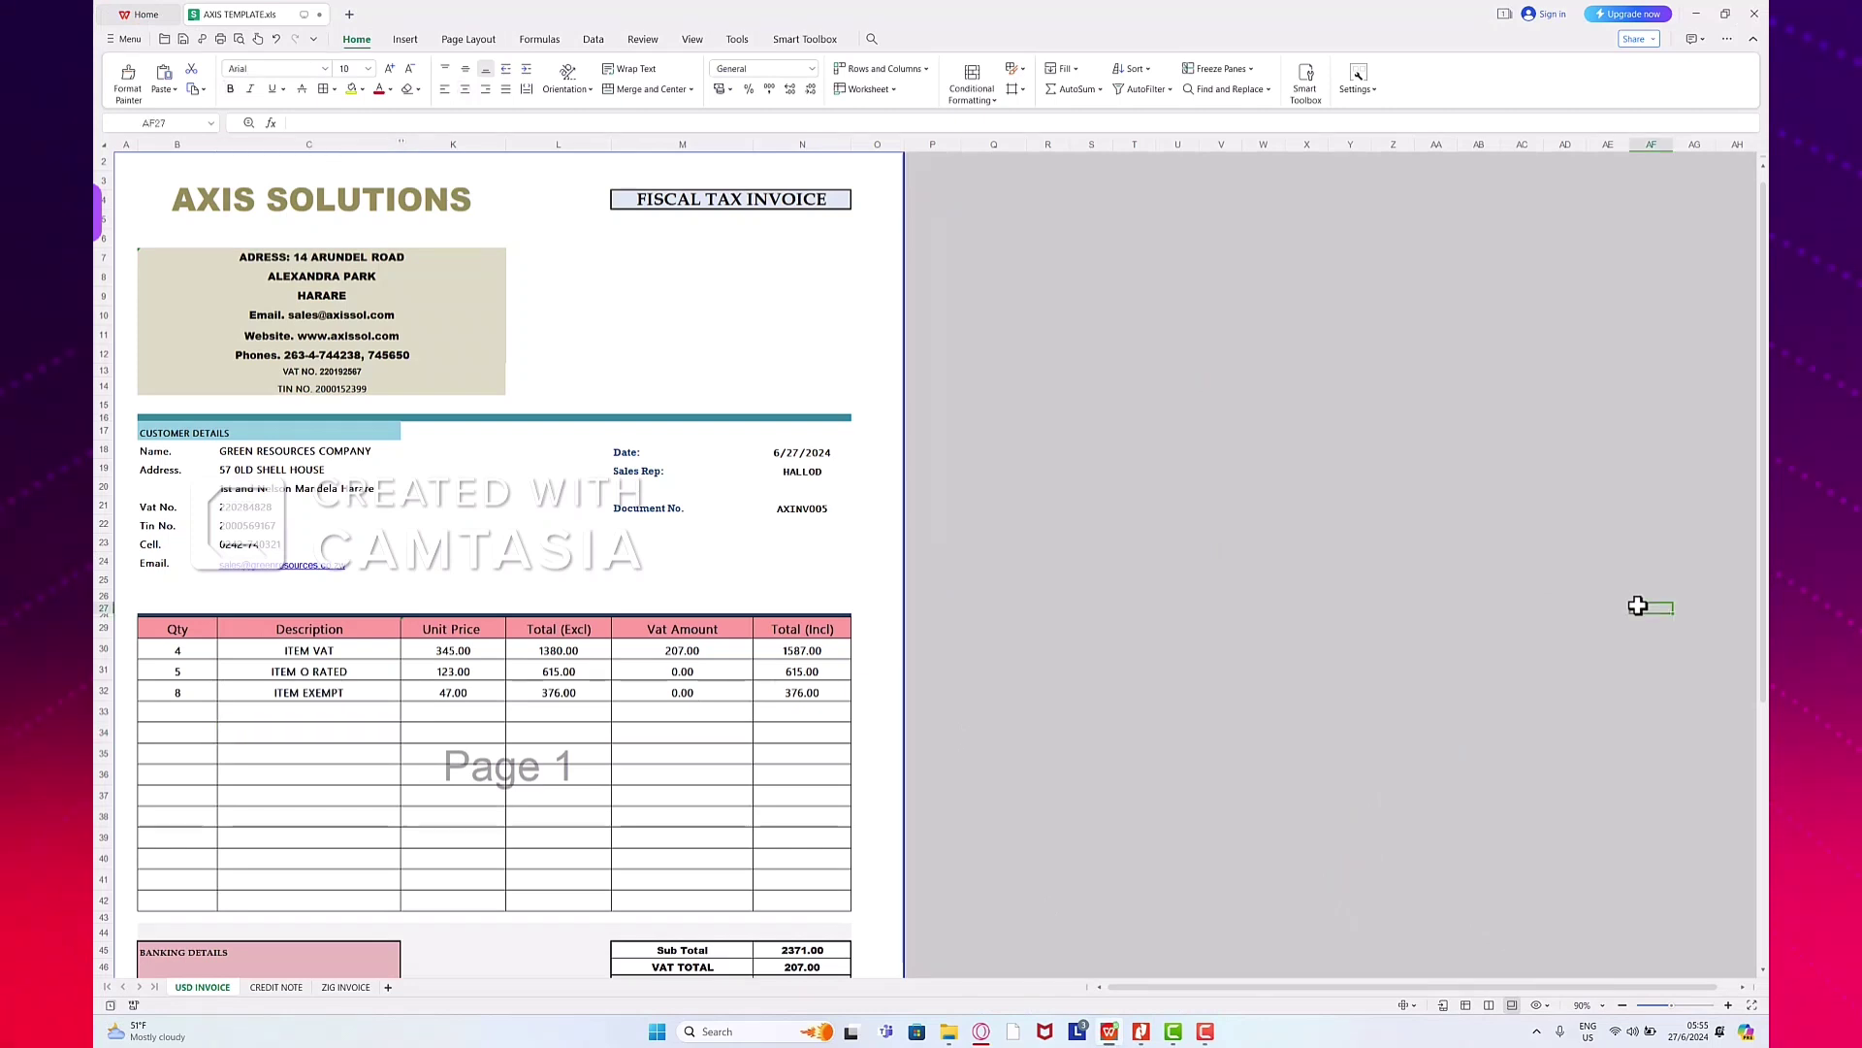
{"action": "left_click", "coordinate": [1694, 15]}
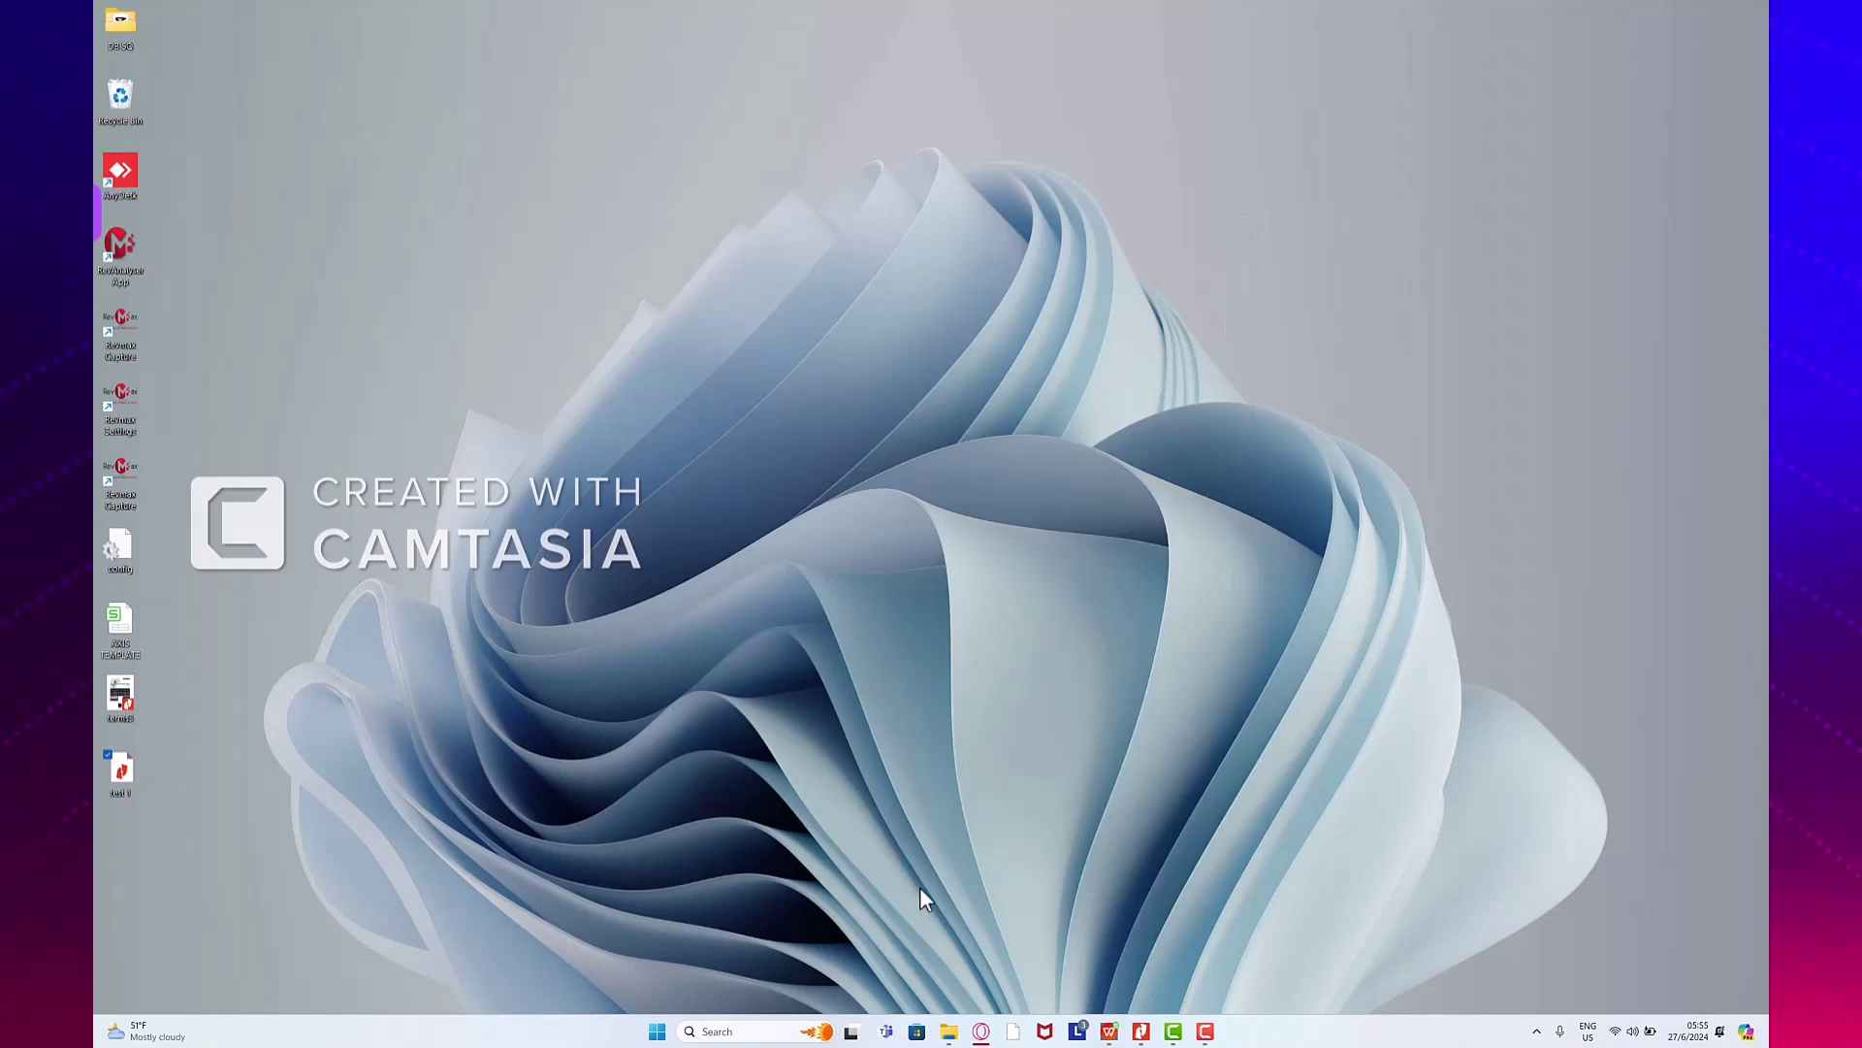
{"action": "left_click", "coordinate": [949, 1031]}
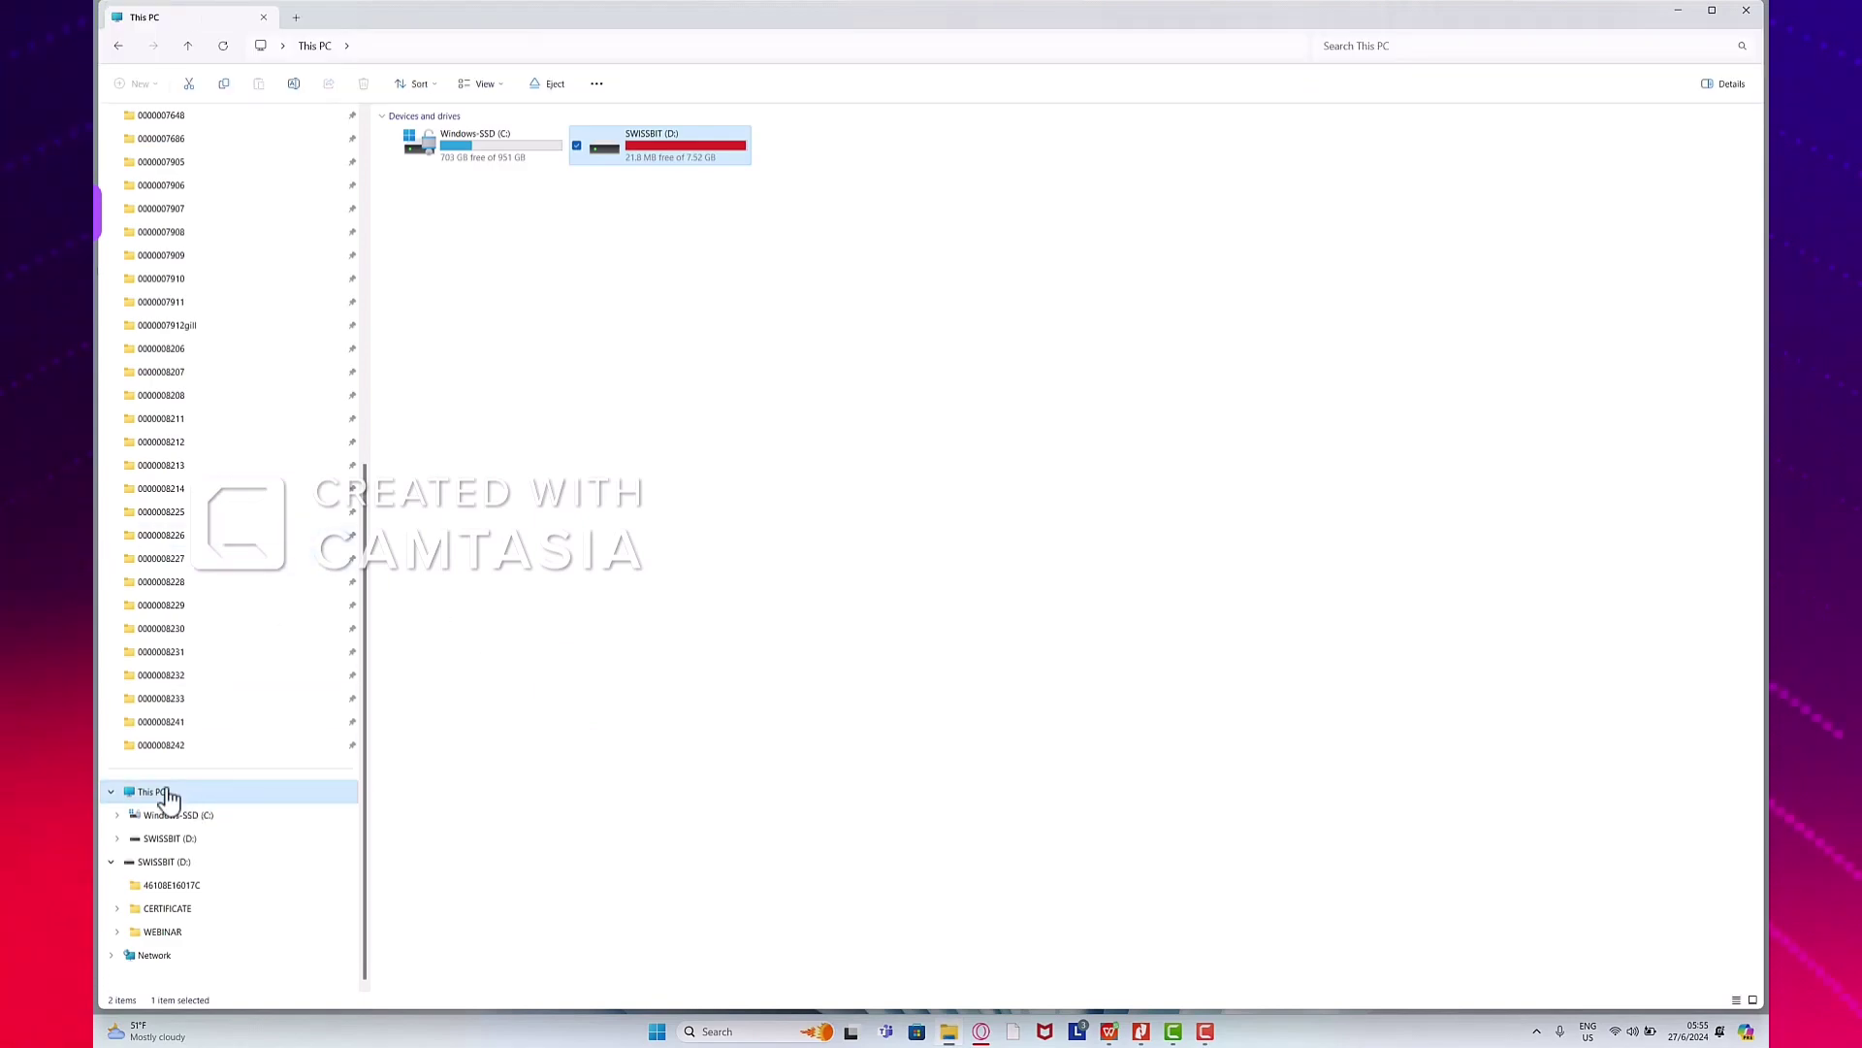
{"action": "left_click", "coordinate": [417, 589]}
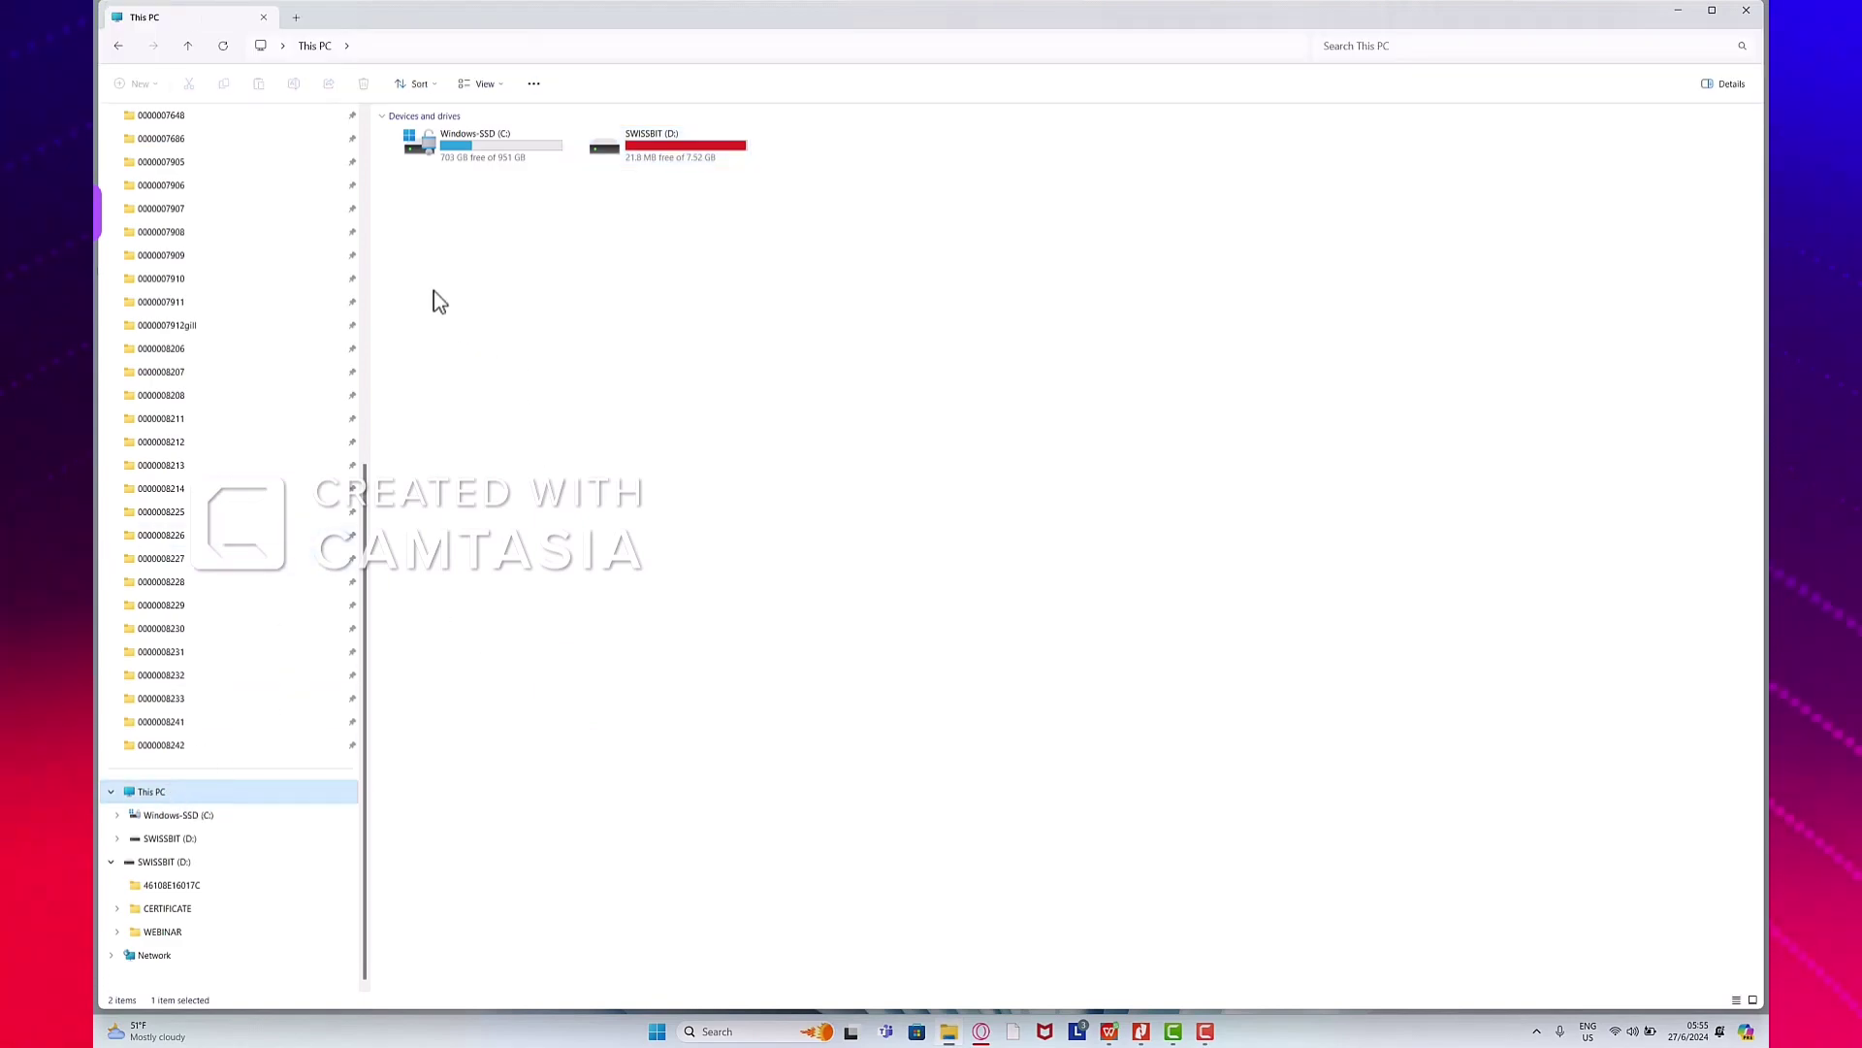
{"action": "double_click", "coordinate": [477, 149]}
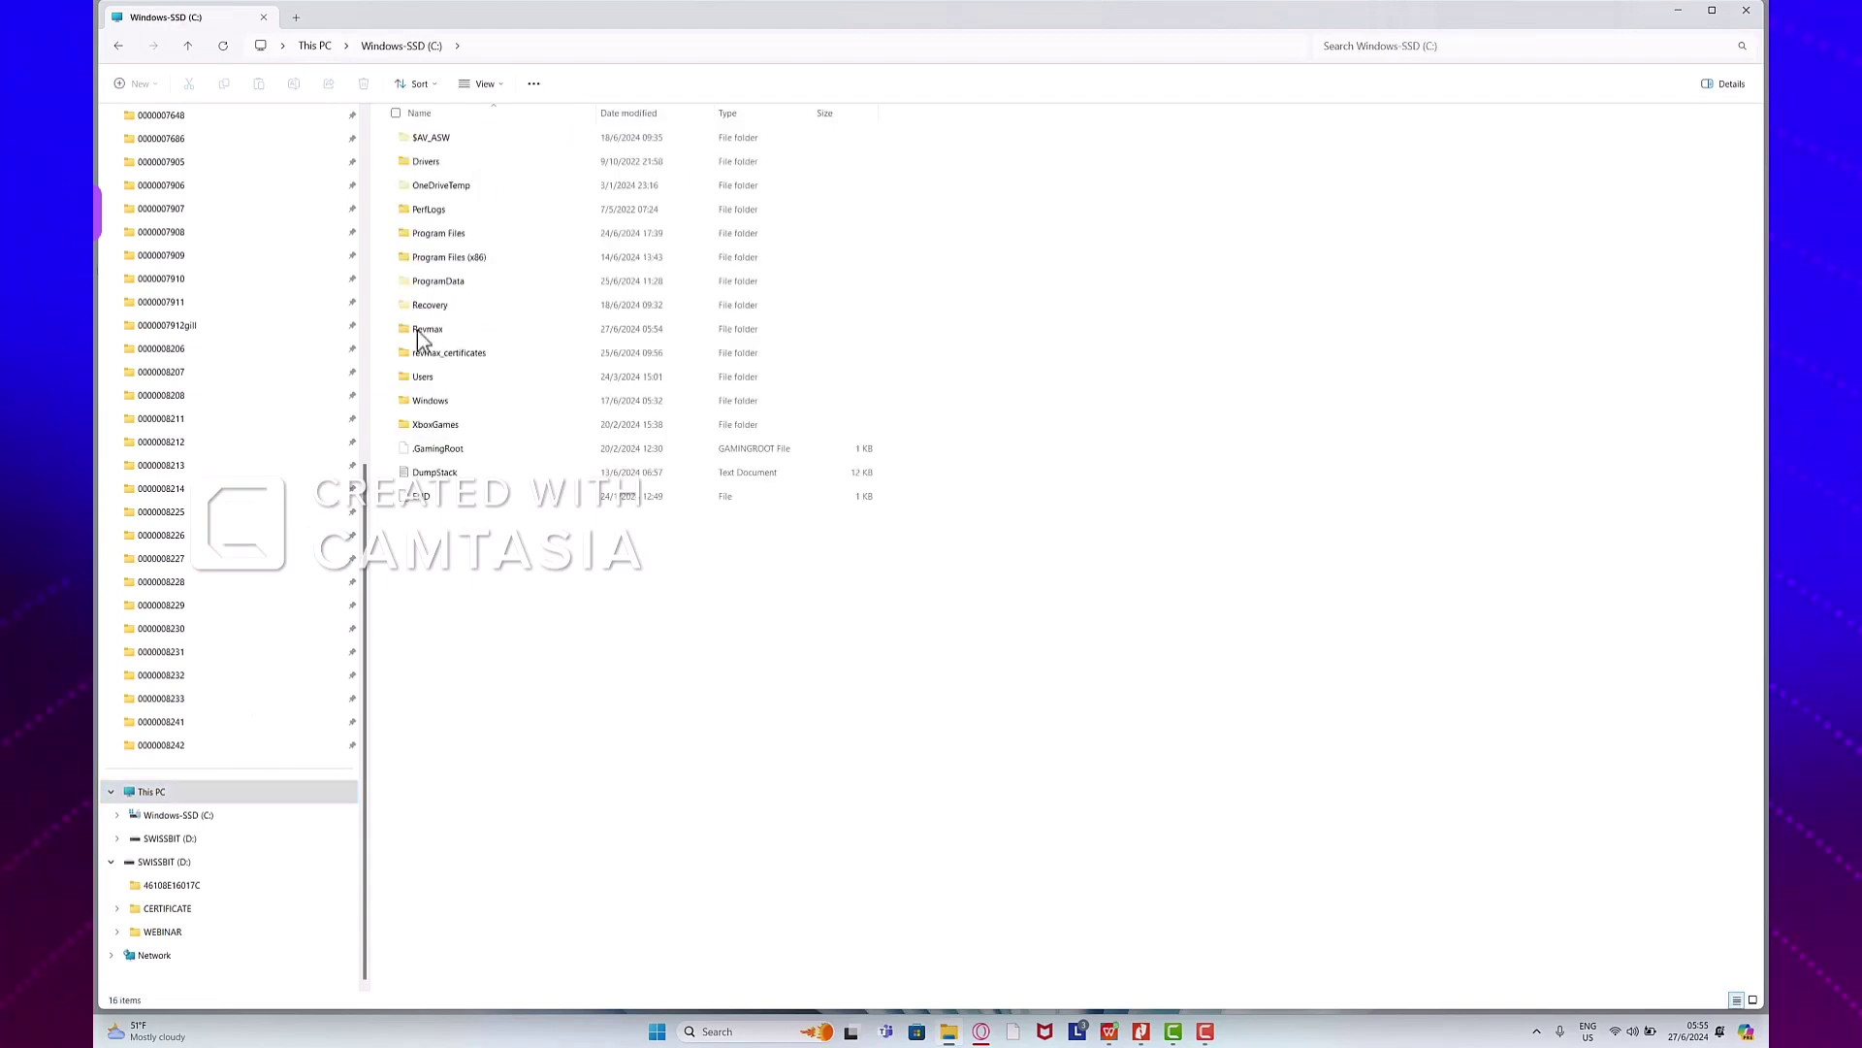
{"action": "double_click", "coordinate": [416, 334]}
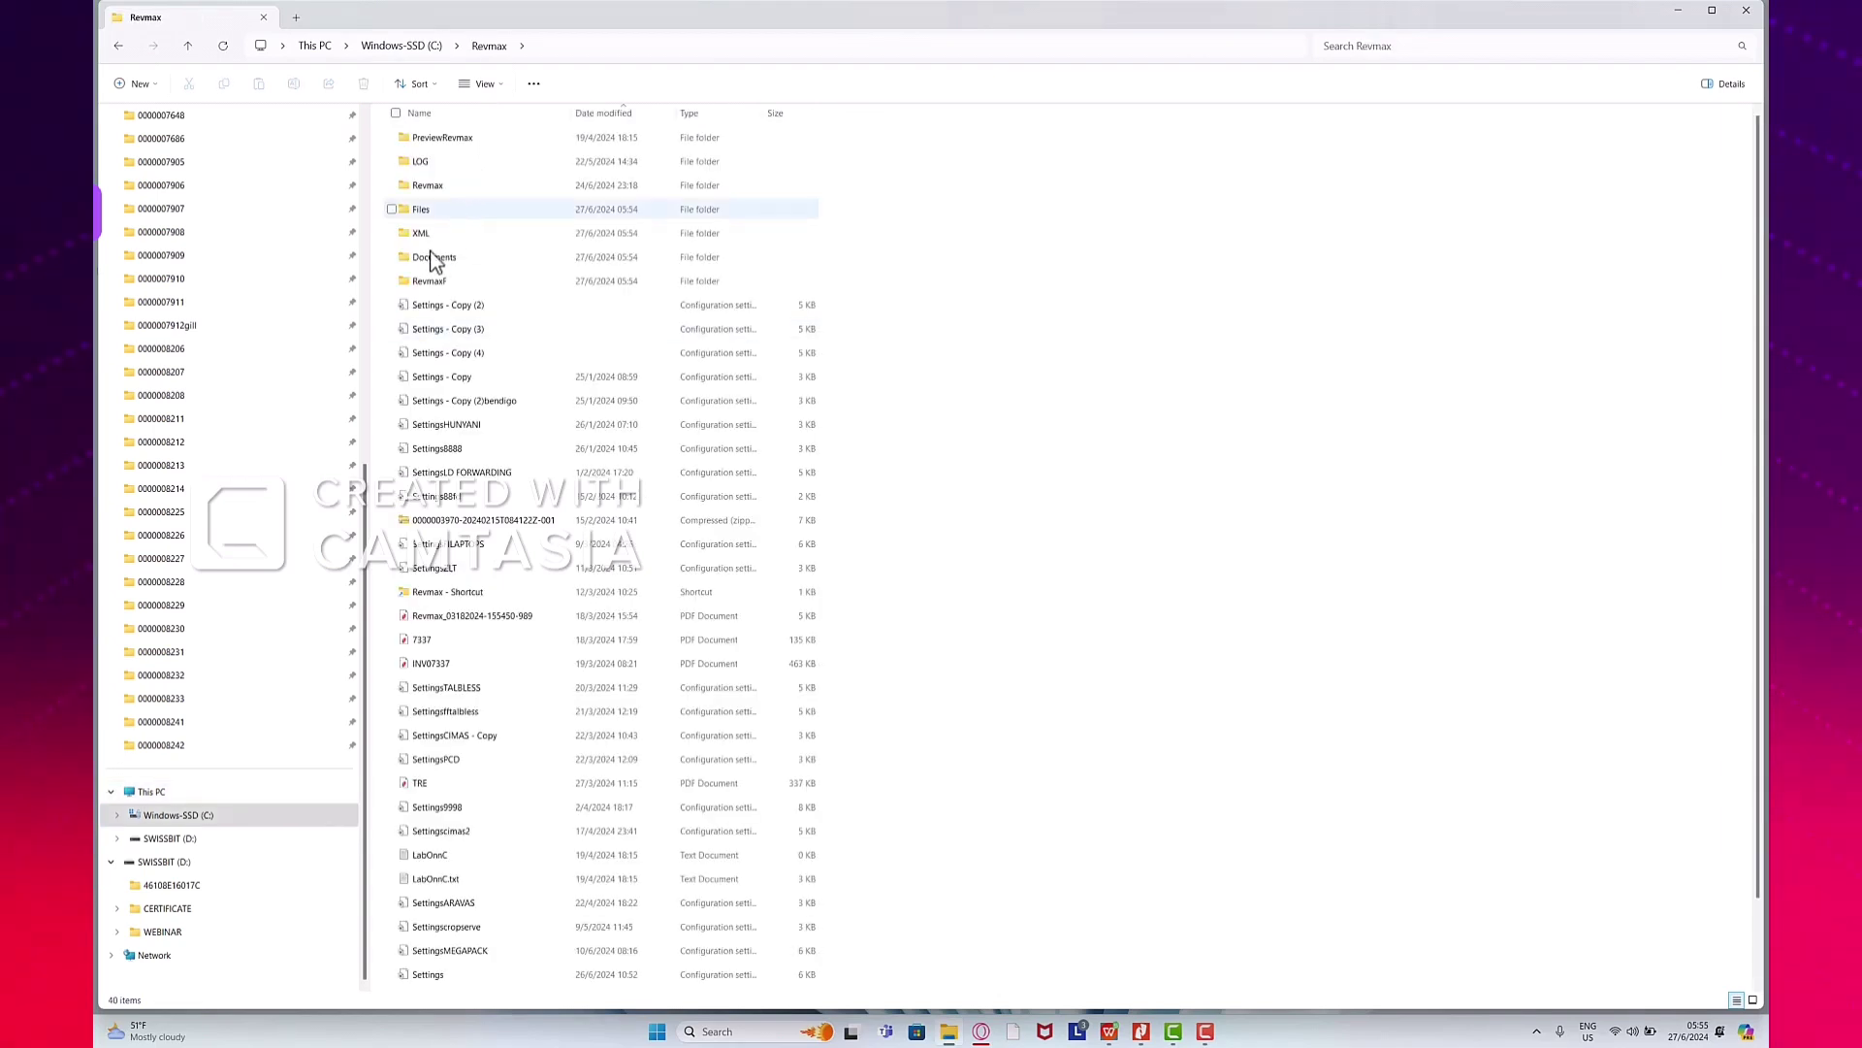
{"action": "left_click", "coordinate": [425, 260]}
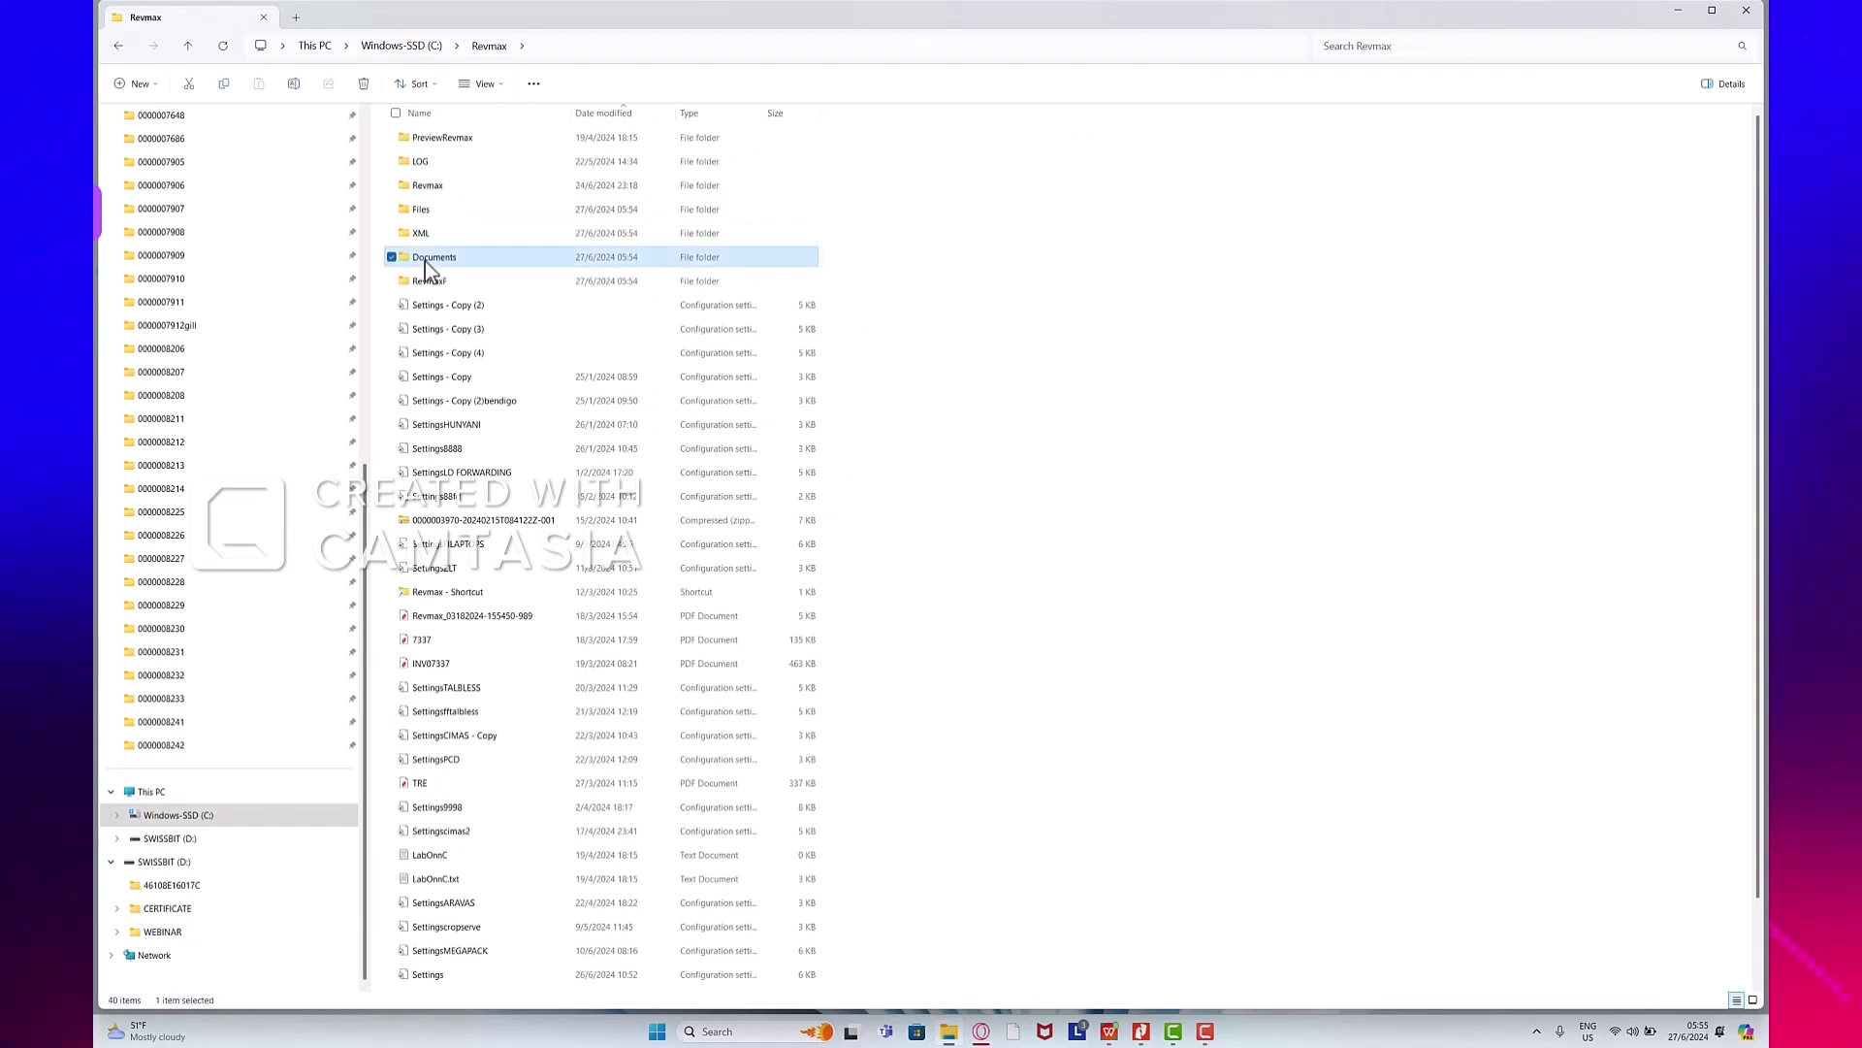
{"action": "double_click", "coordinate": [424, 260]}
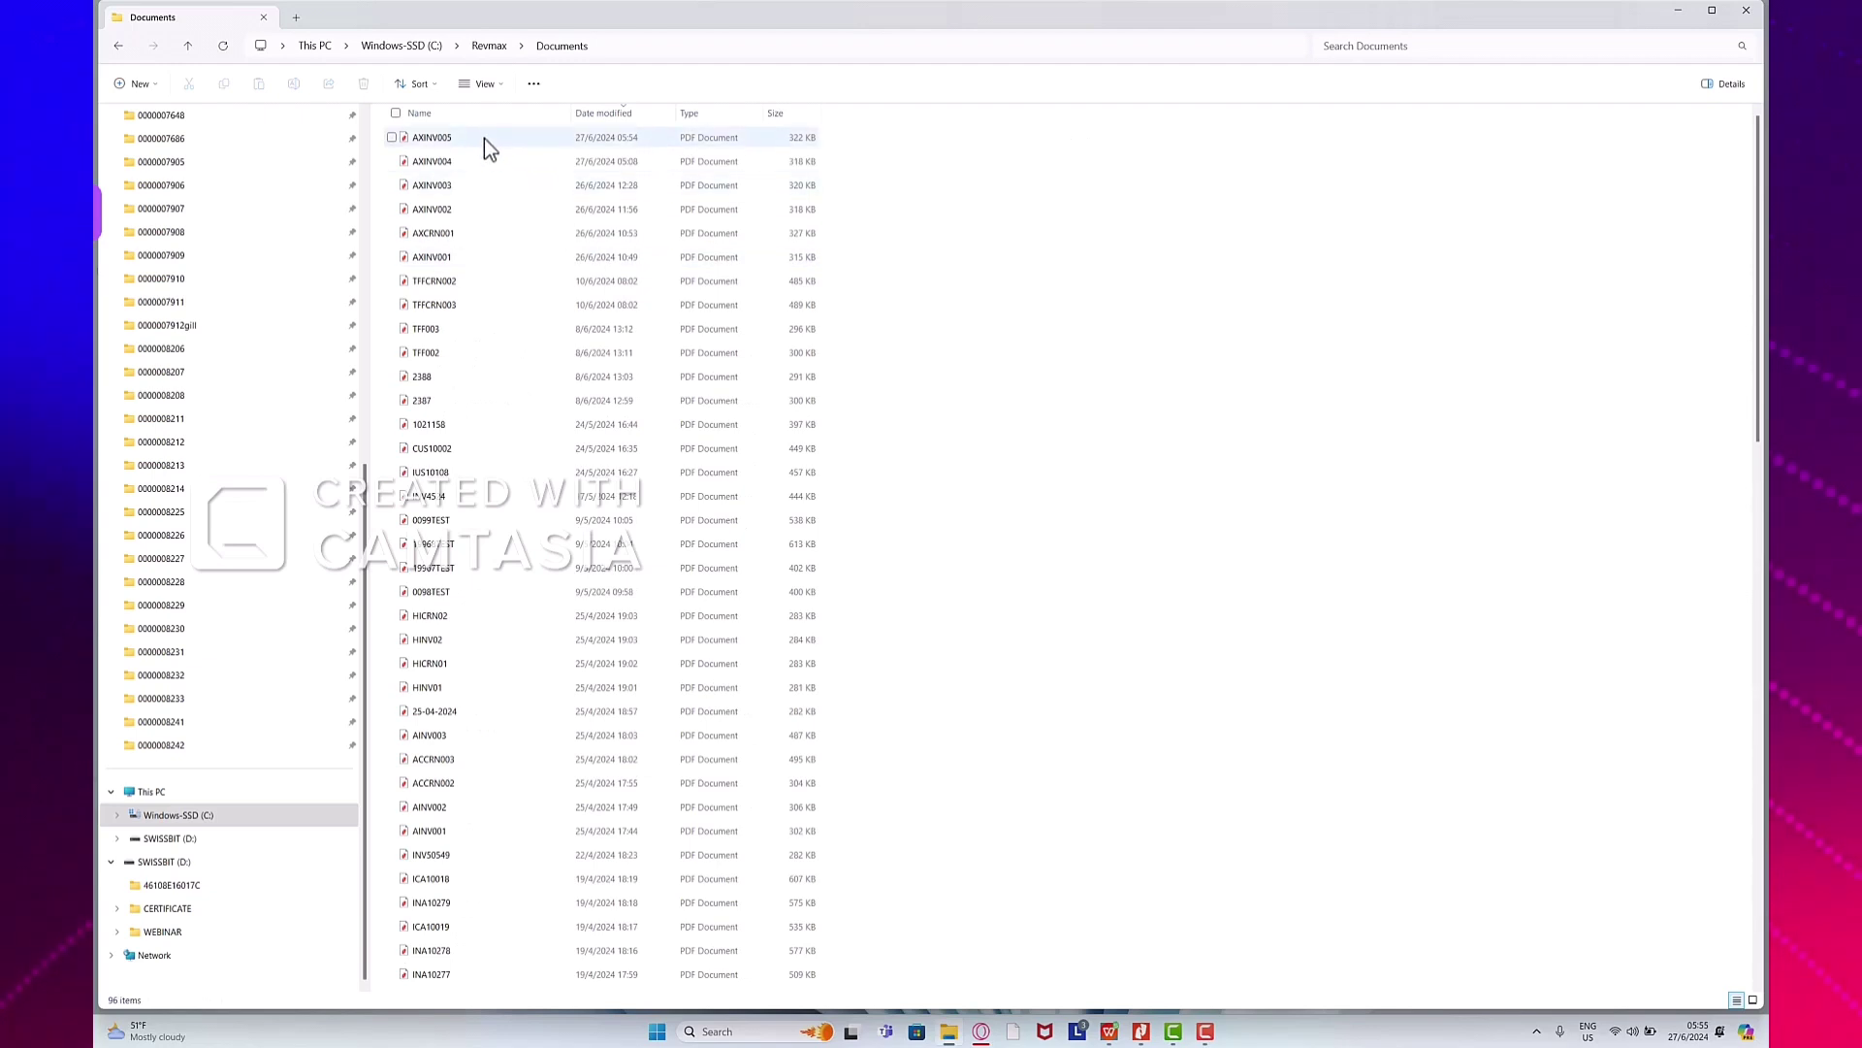
Step: Open the AXINV005 PDF to inspect the stored copy of the fiscalised invoice, and return to the desktop
{"action": "left_click", "coordinate": [481, 137]}
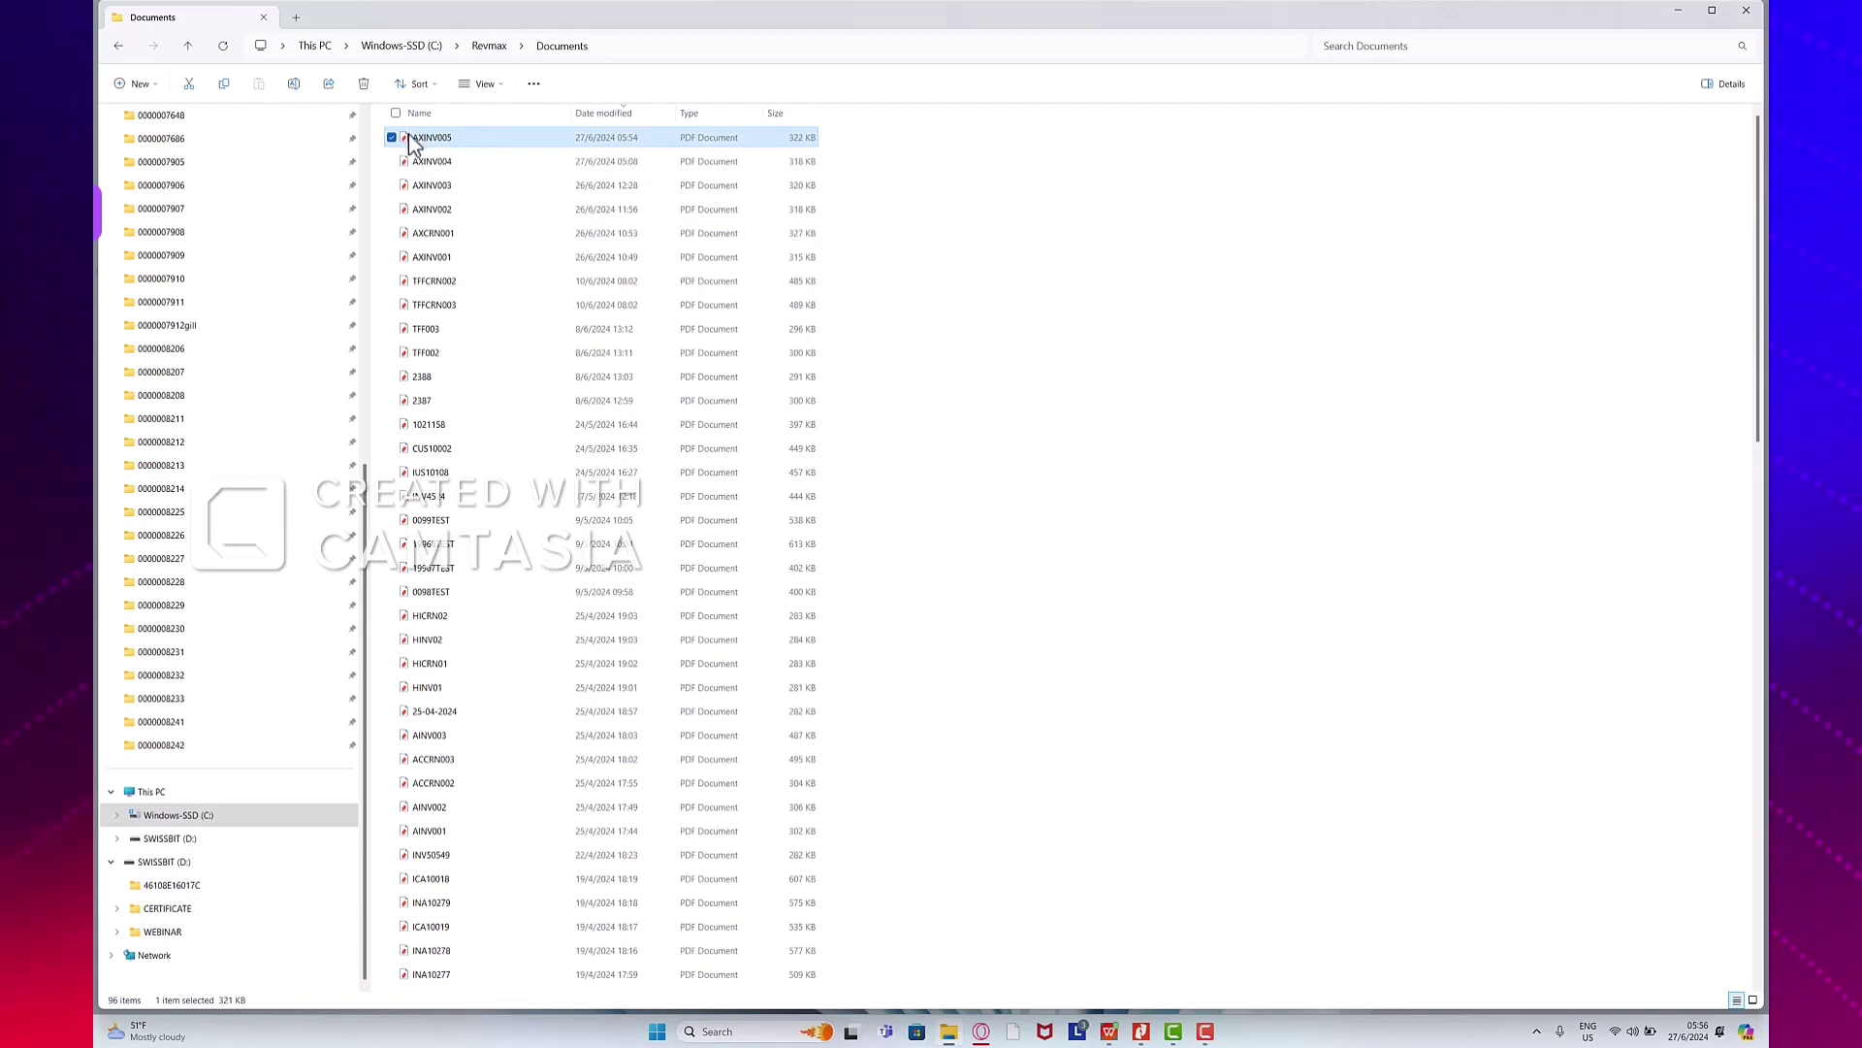
{"action": "double_click", "coordinate": [546, 143]}
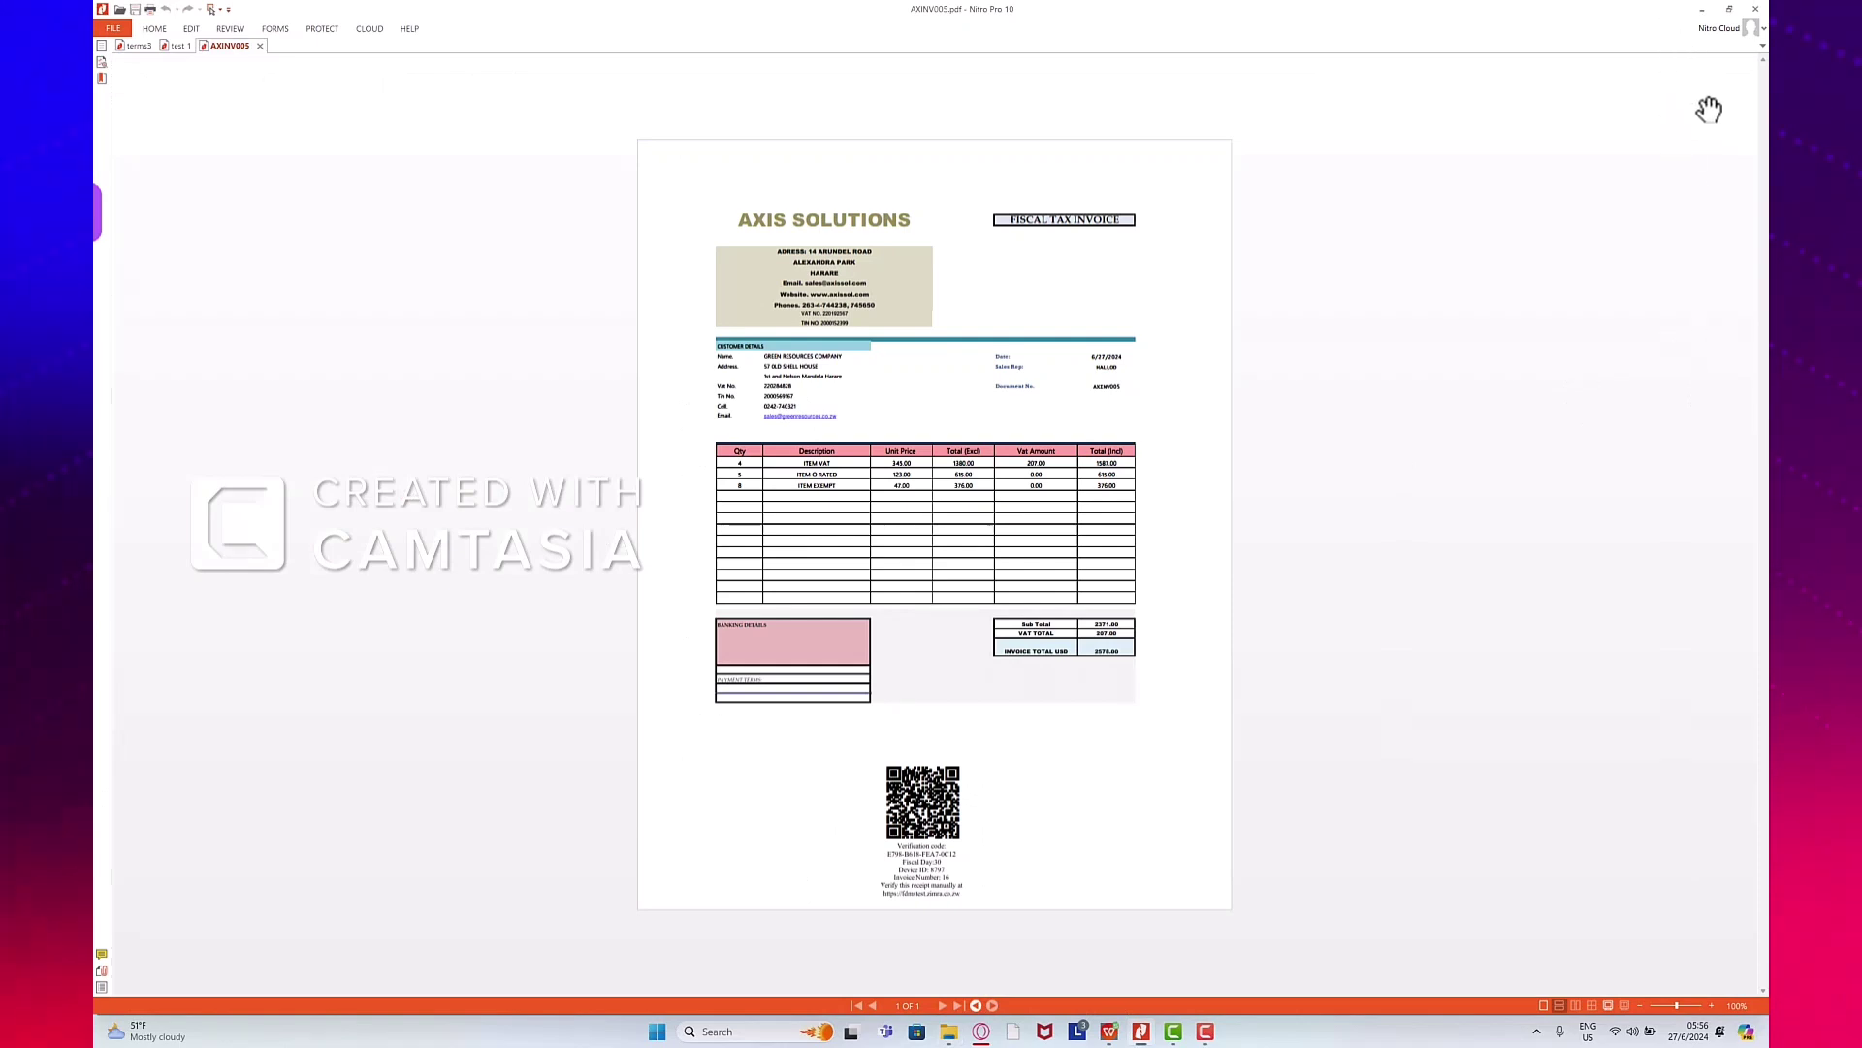
{"action": "left_click", "coordinate": [1705, 12]}
{"action": "left_click", "coordinate": [1684, 14]}
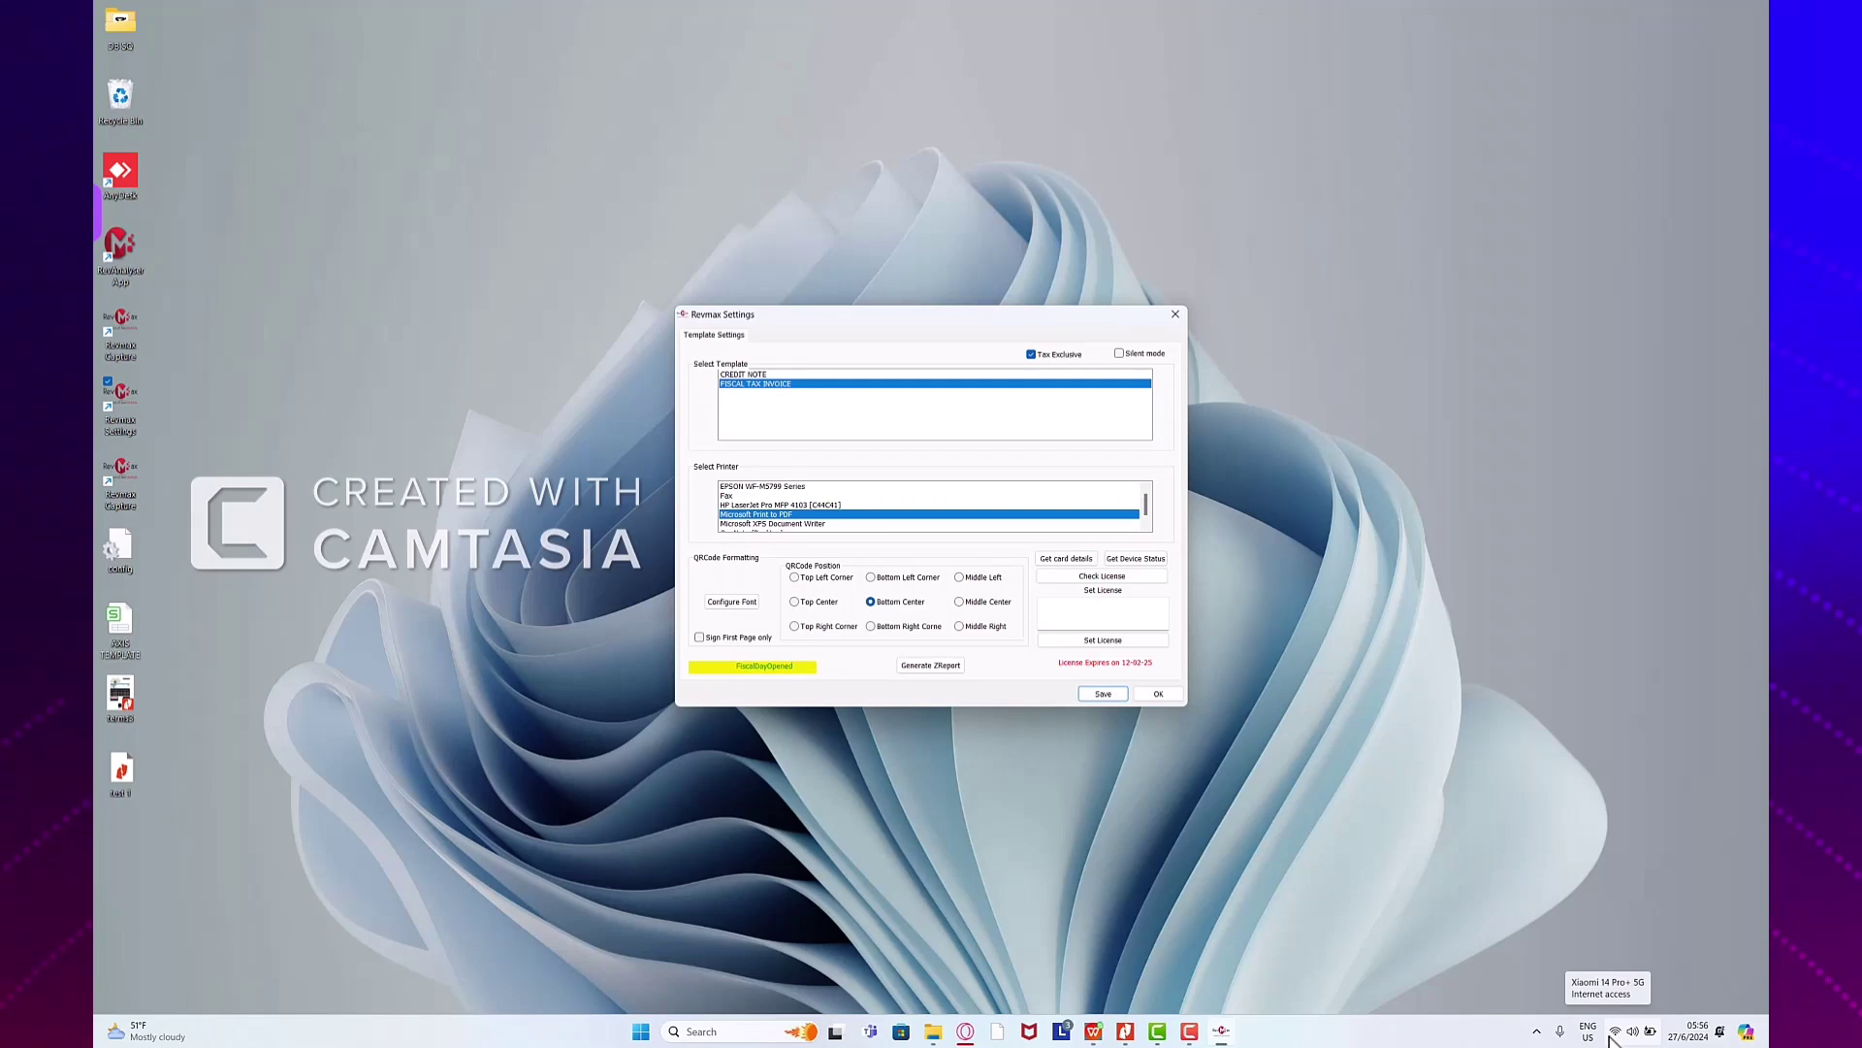
Step: Generate the Z report in Revmax Settings to close the fiscal day, and close the report and the settings window
{"action": "left_click", "coordinate": [929, 666]}
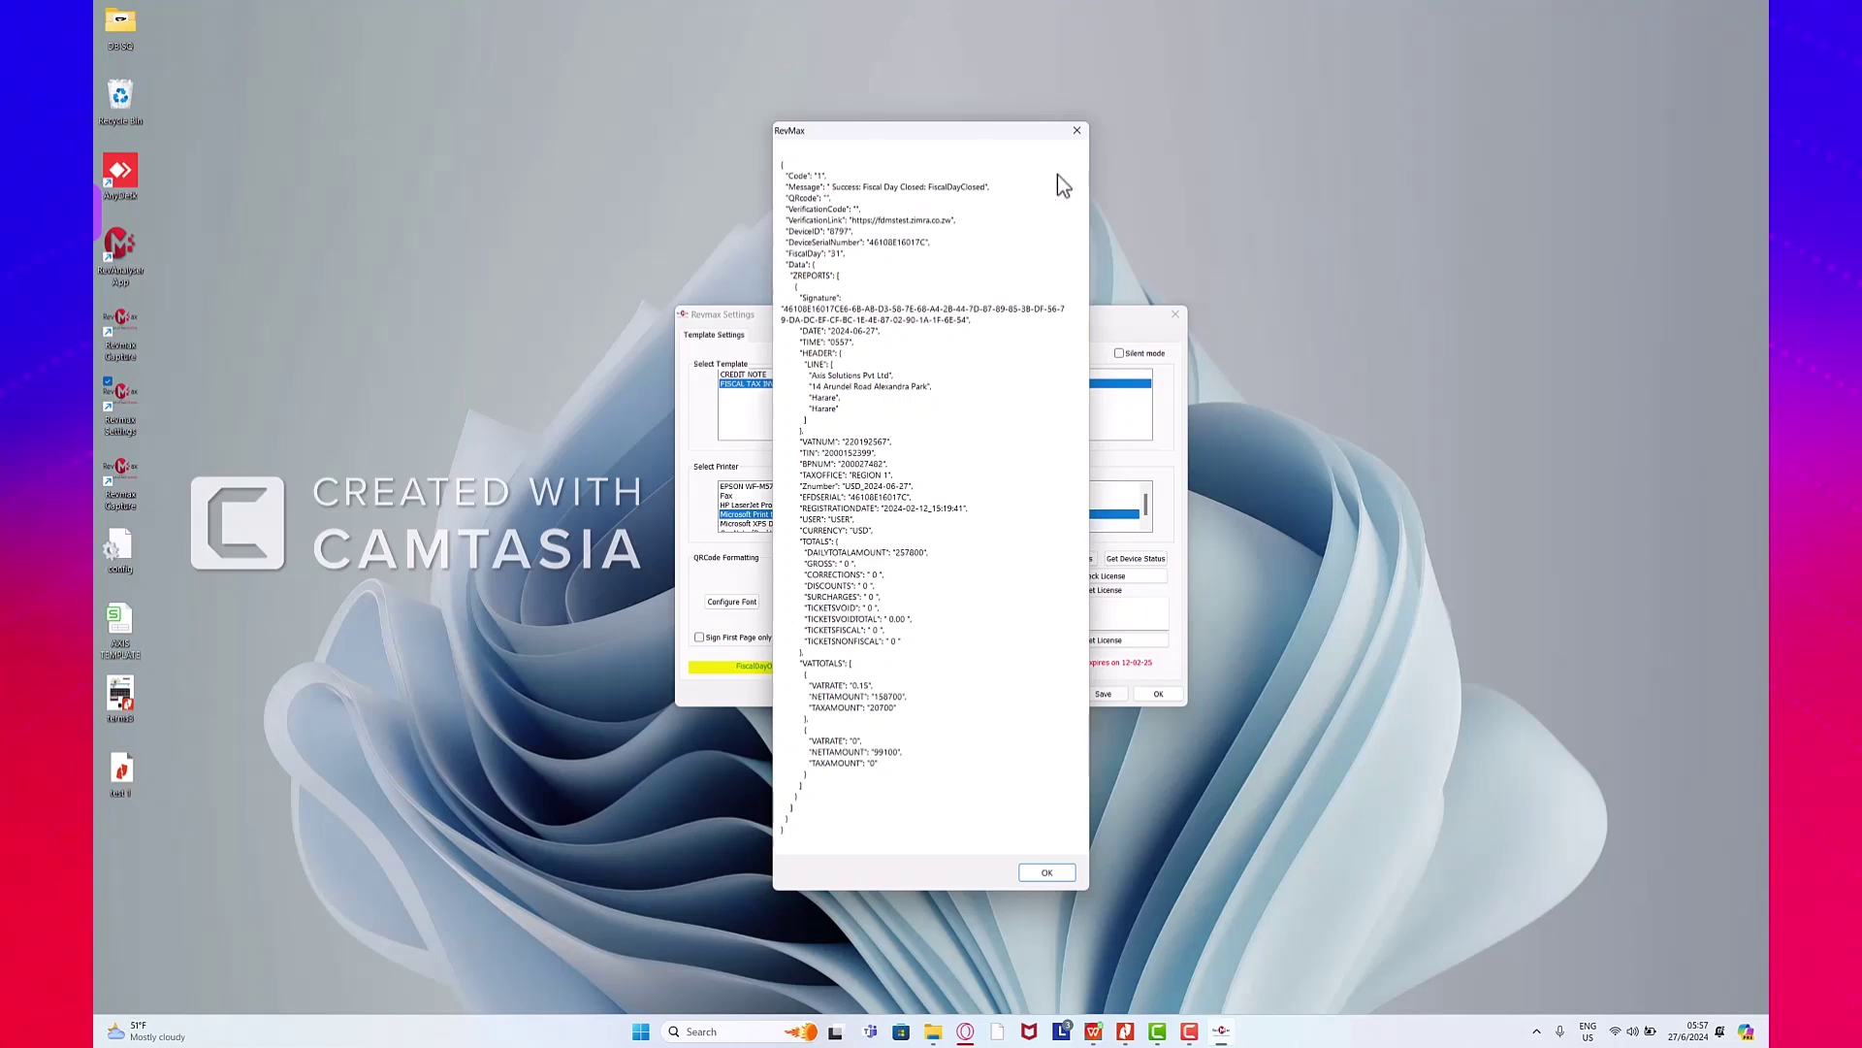
{"action": "left_click", "coordinate": [1075, 131]}
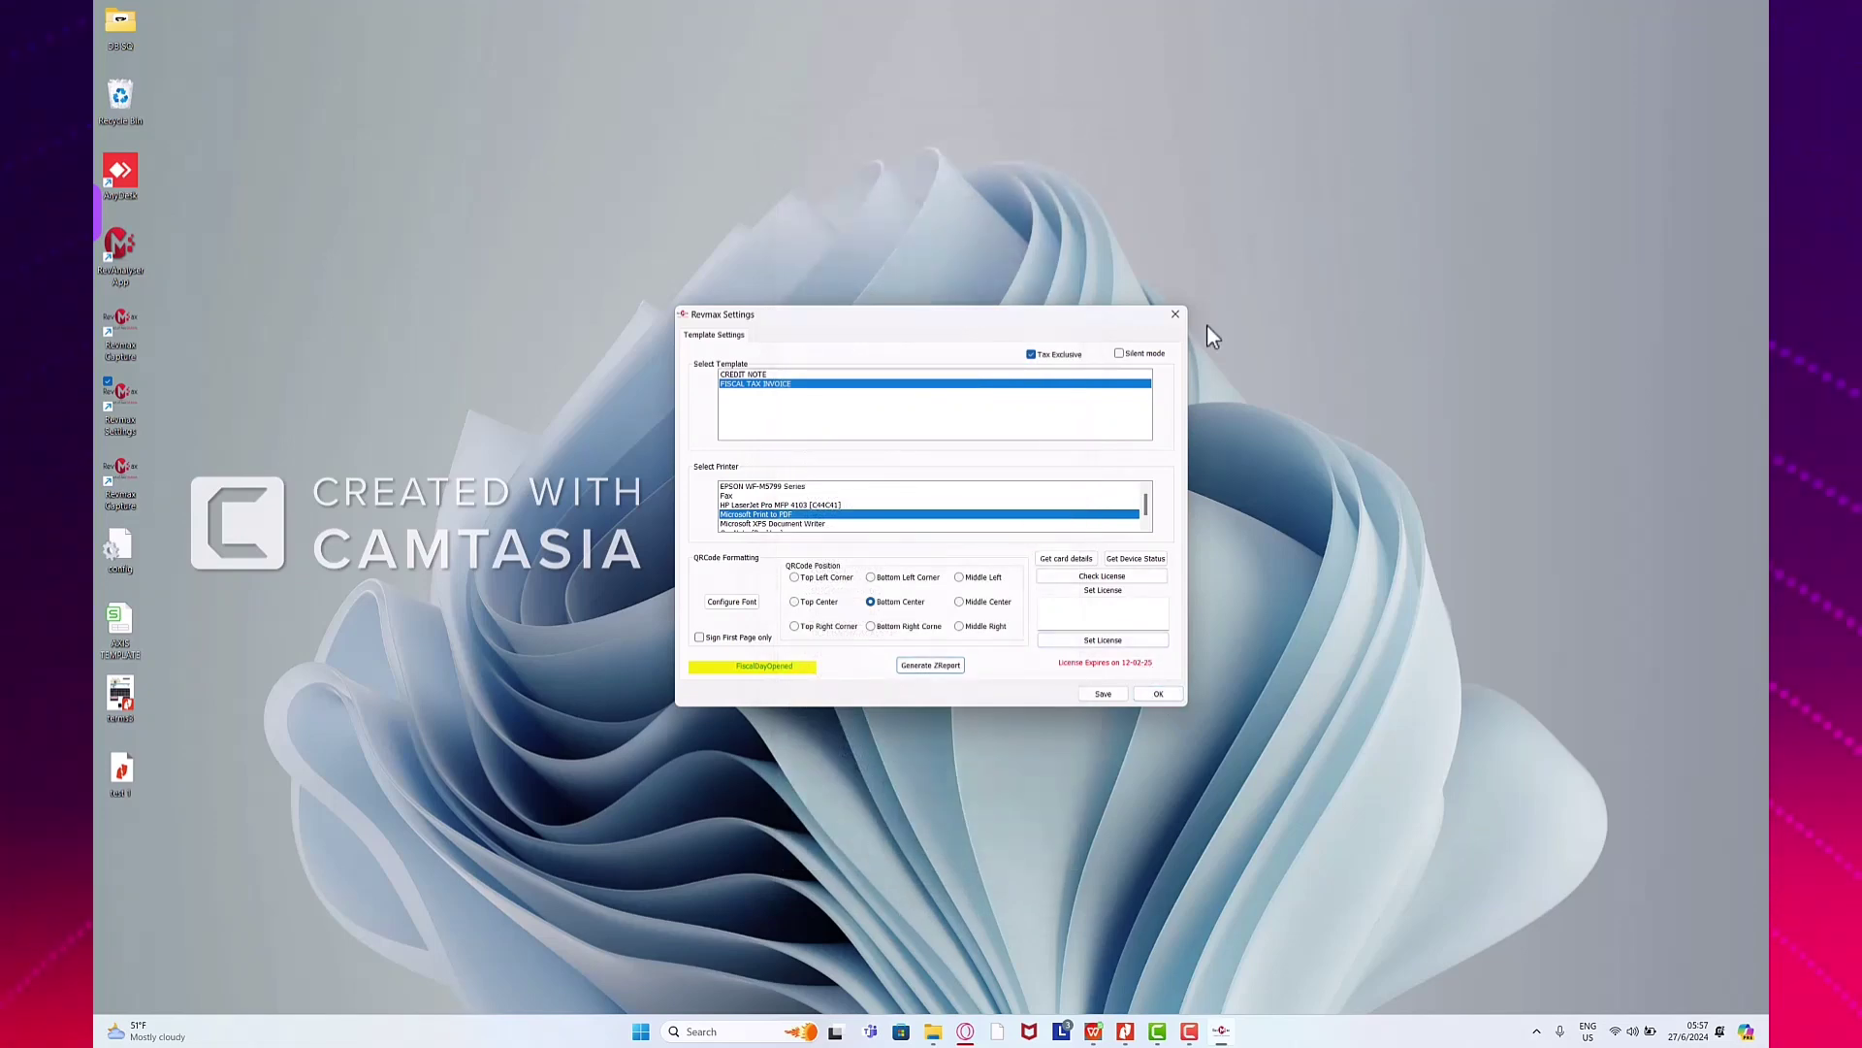
{"action": "left_click", "coordinate": [1174, 315]}
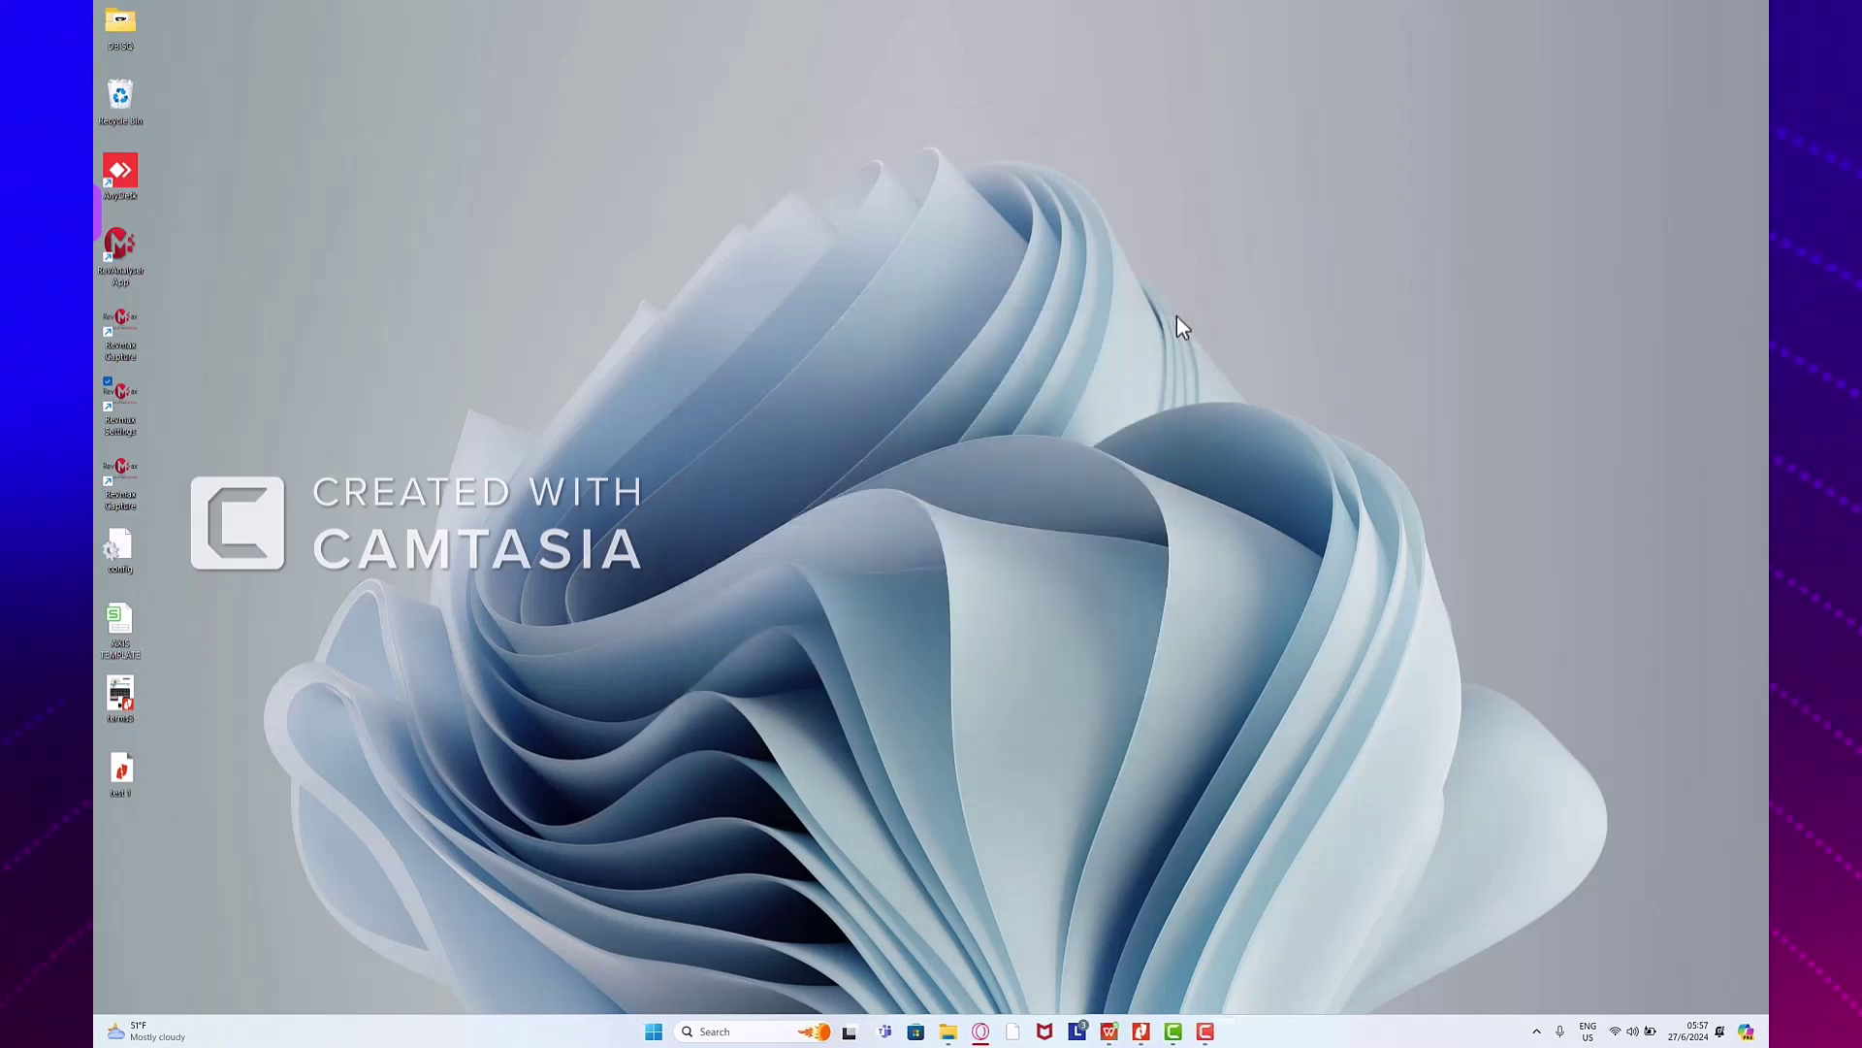